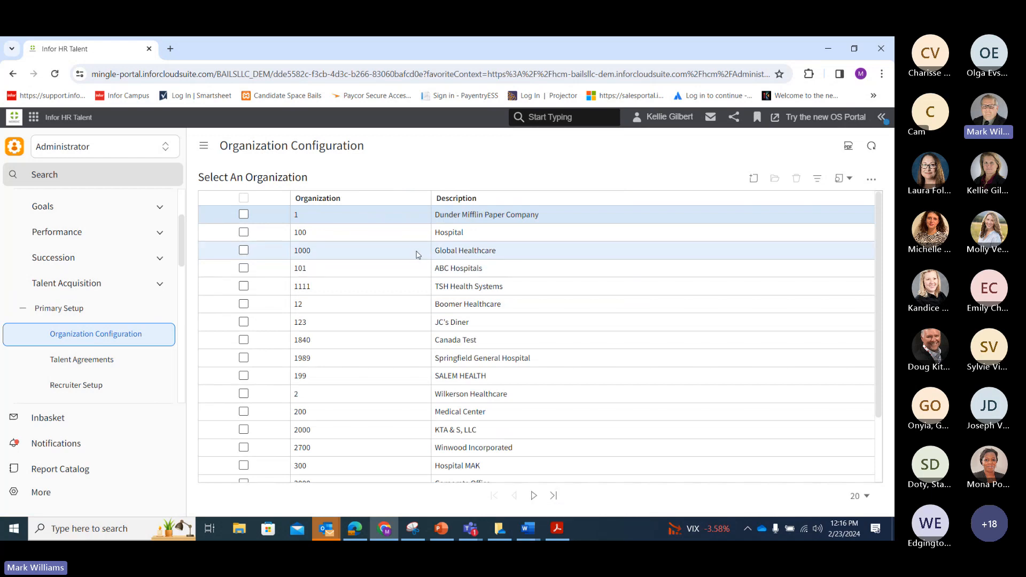
Open 1000 Global Healthcare's Features and scroll down to its Interview Scheduling settings
left_click(418, 254)
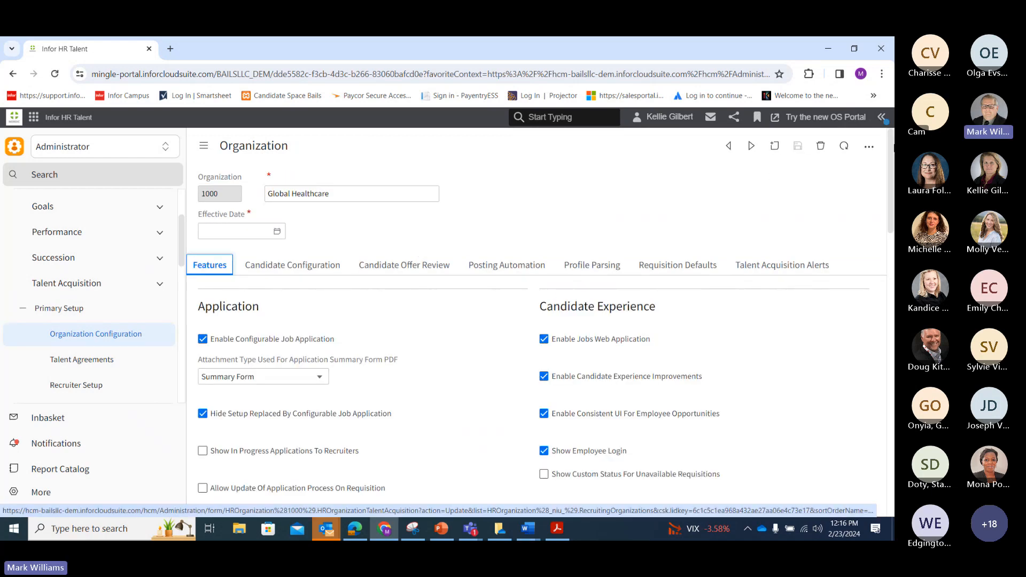
left_click_drag(890, 159, 894, 246)
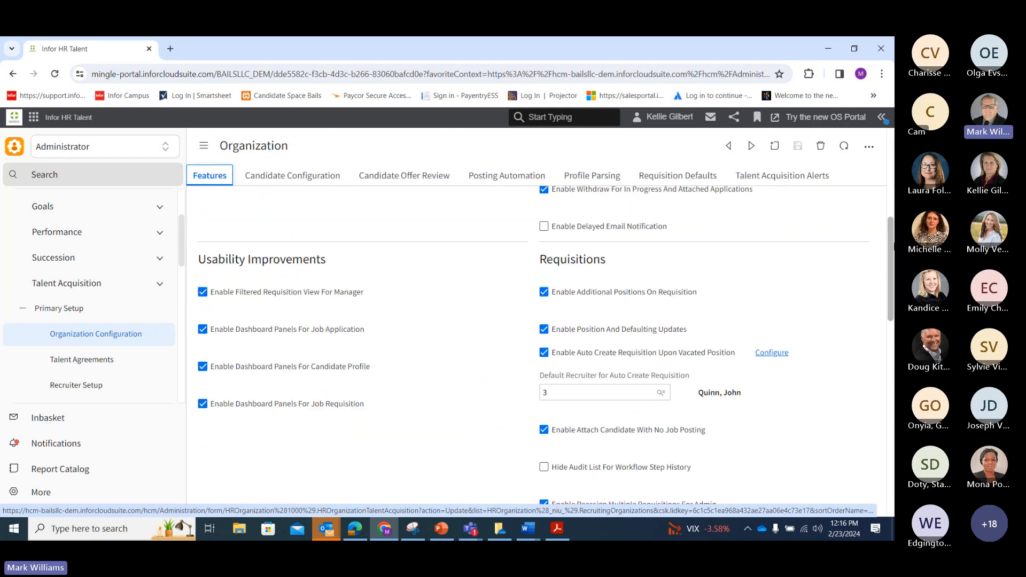
left_click_drag(892, 246, 894, 446)
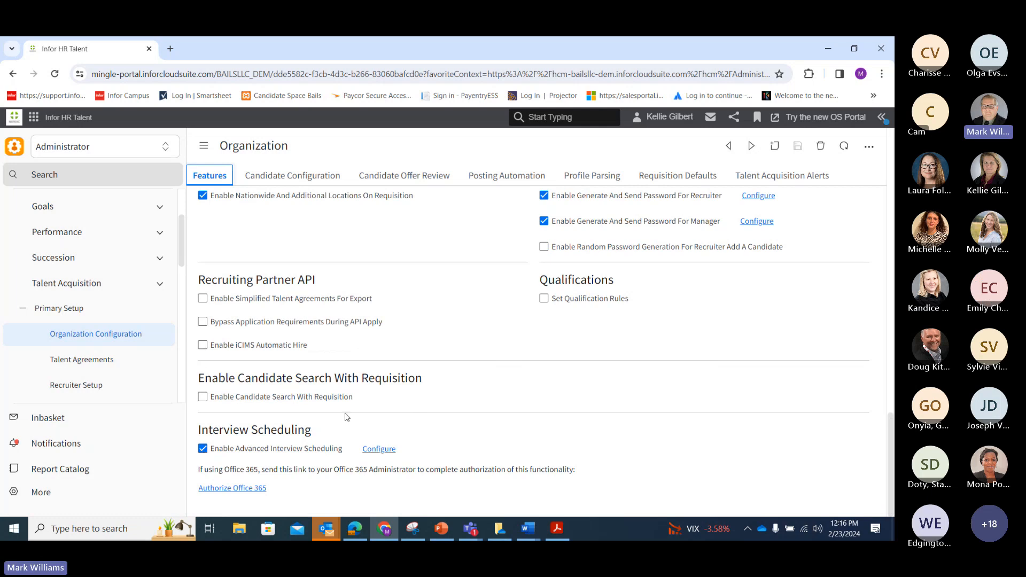
left_click(378, 448)
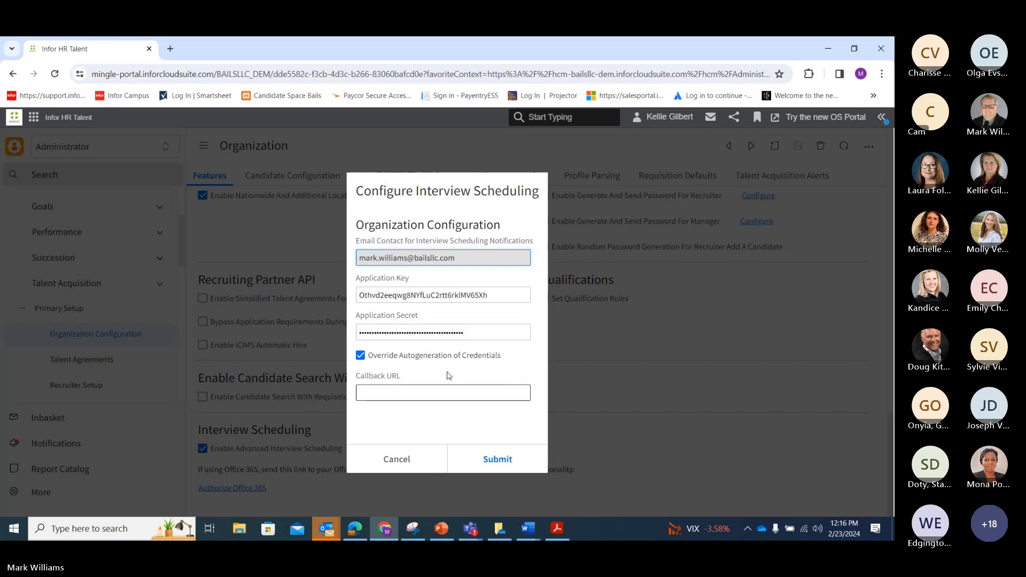
left_click(361, 357)
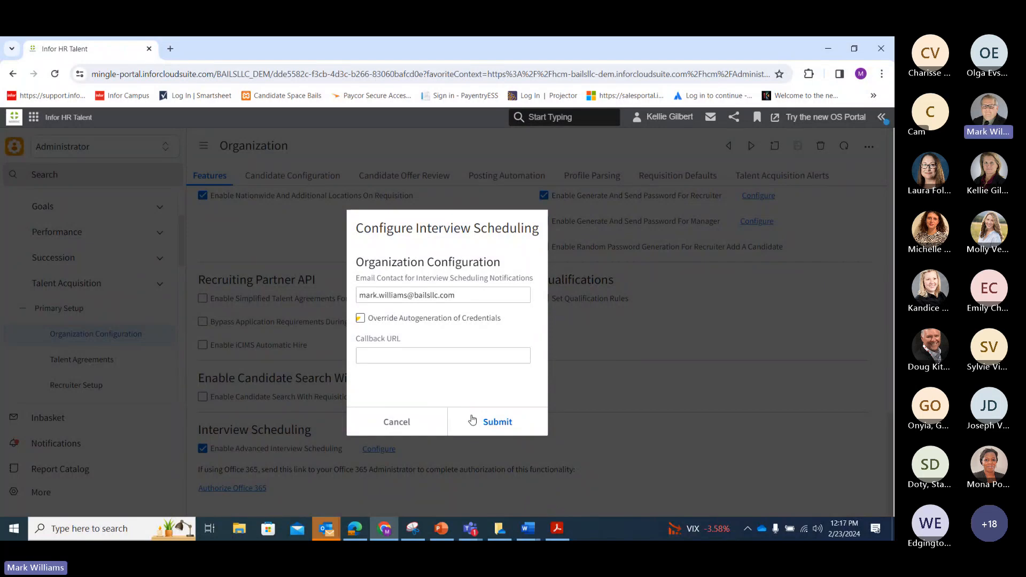
left_click(406, 427)
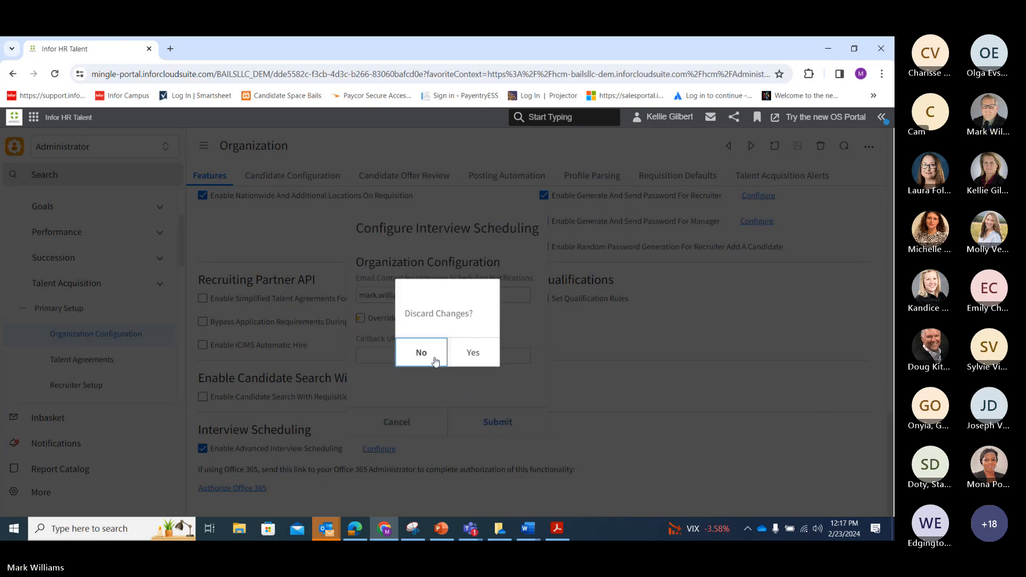
left_click(466, 355)
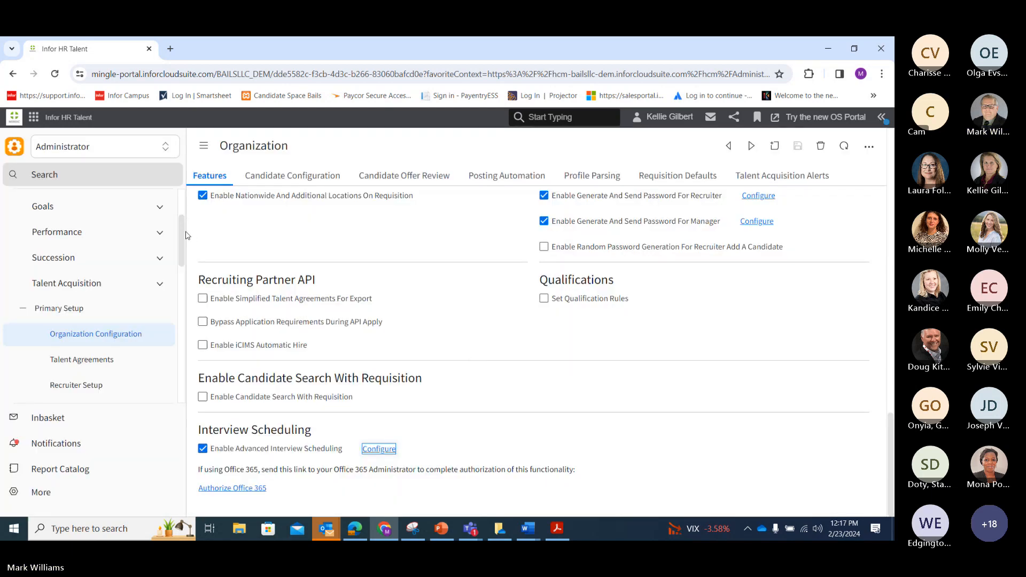
Switch the role selector to Employee
scroll(176, 230, "up", 3)
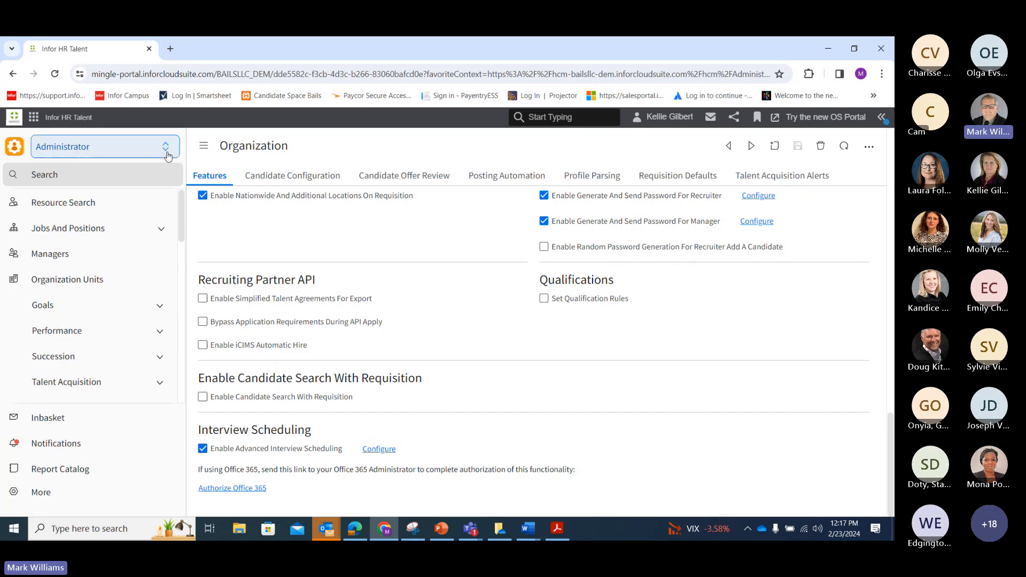
left_click(168, 152)
scroll(178, 198, "down", 1)
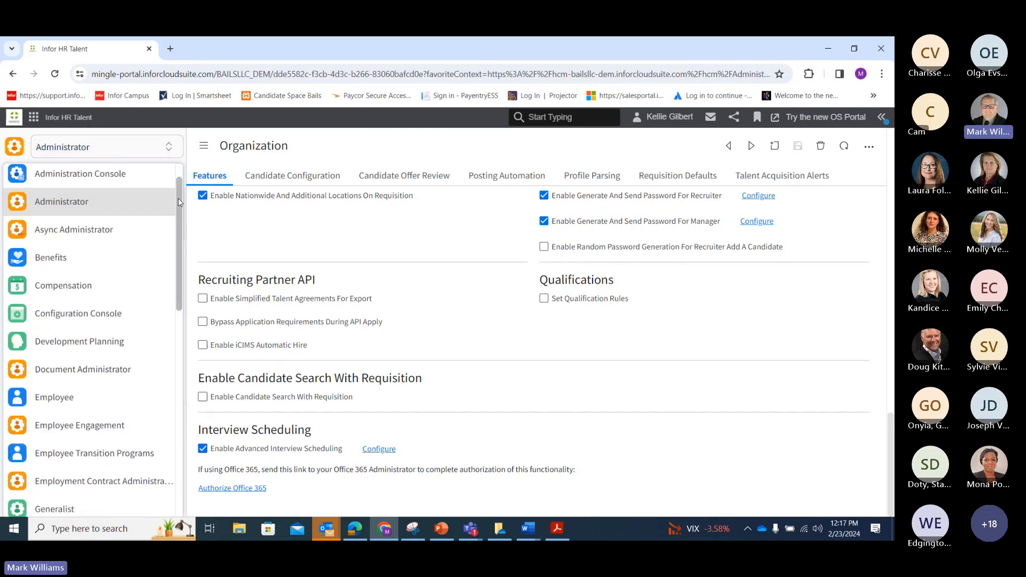
left_click(108, 389)
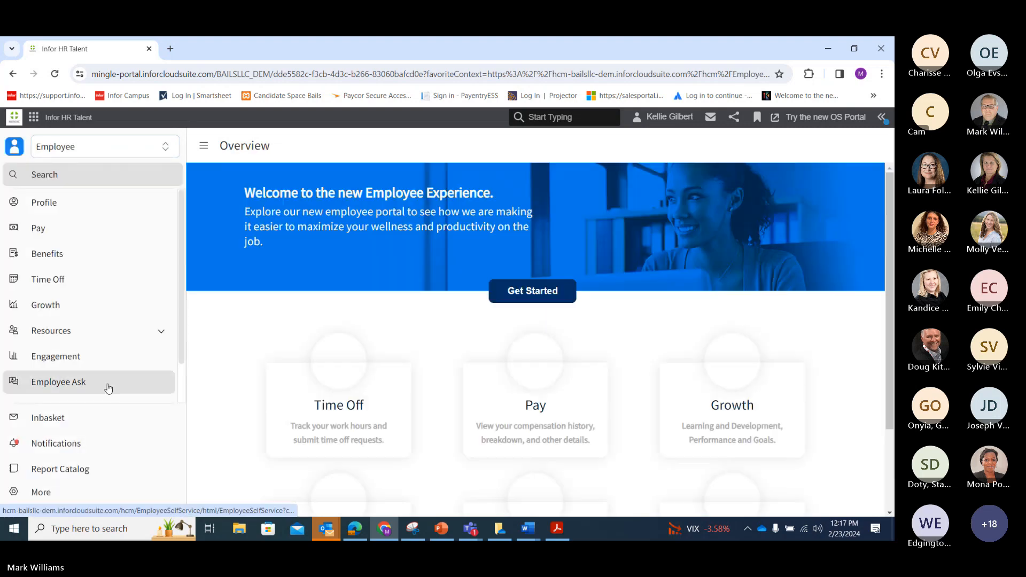
Expand LRC Menu > To Do > Interview Team Setup and choose Share My Calendar
left_click_drag(182, 302, 184, 343)
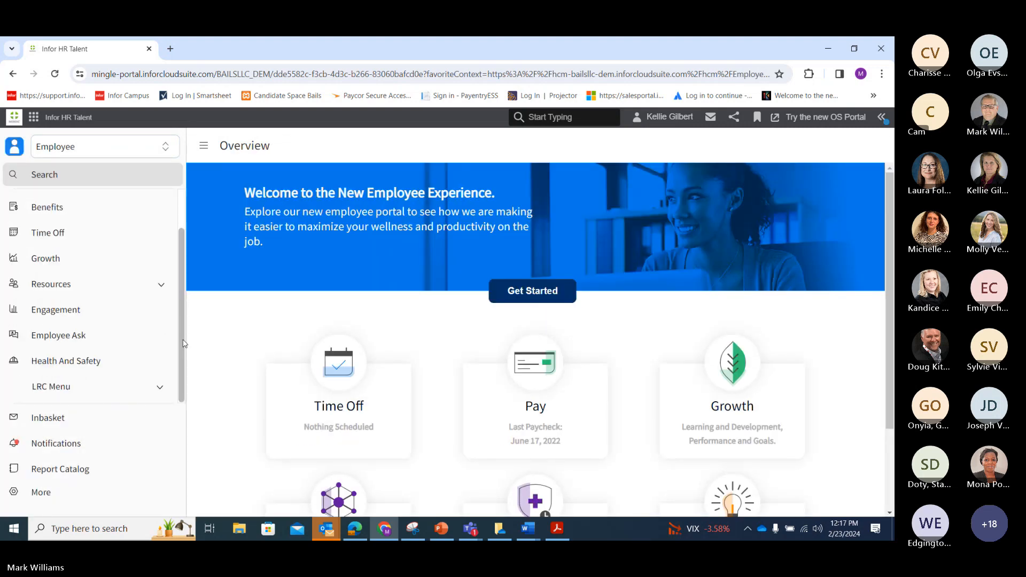
left_click(152, 388)
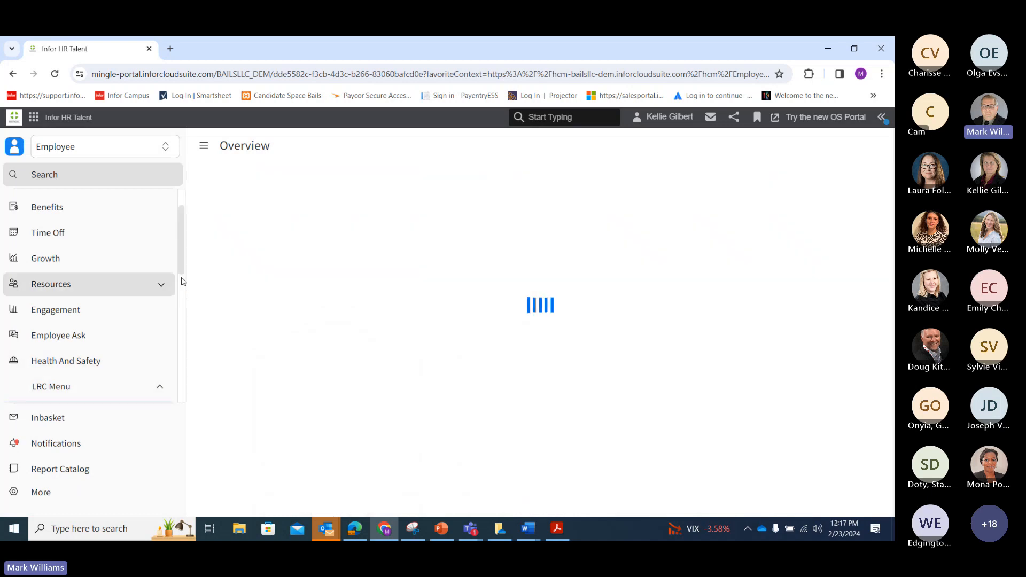
left_click_drag(185, 268, 170, 381)
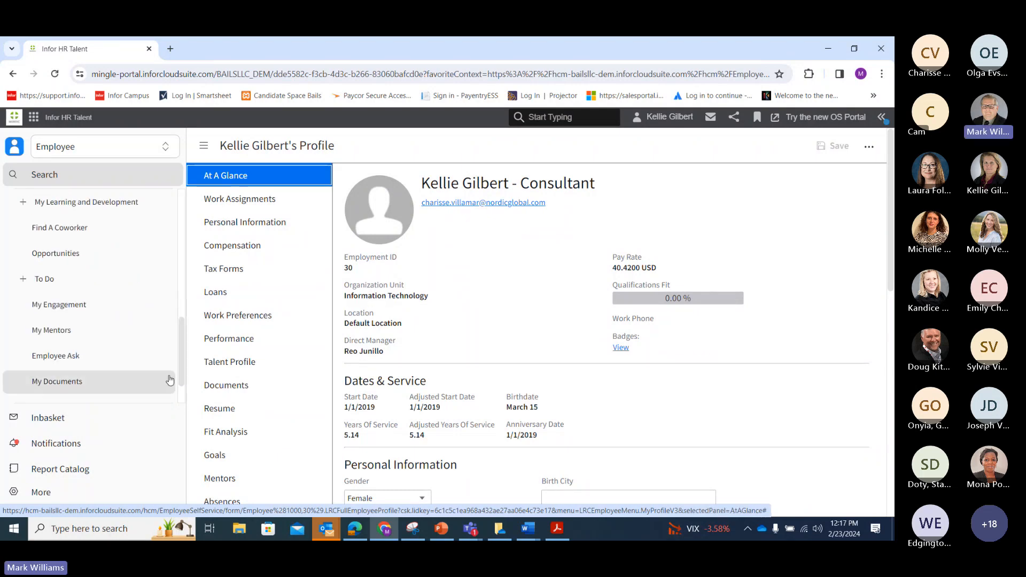
left_click(29, 277)
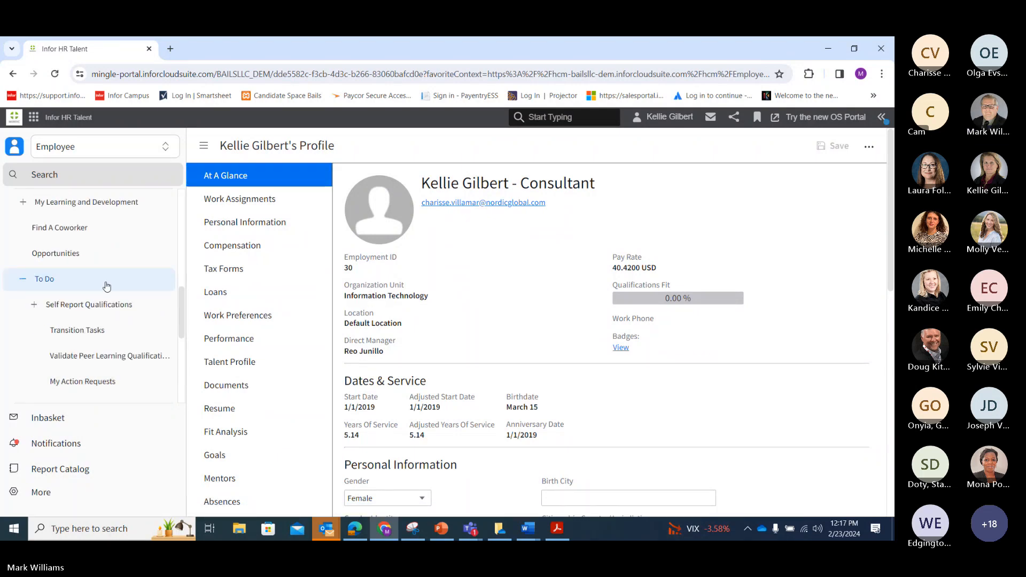
left_click_drag(179, 306, 181, 351)
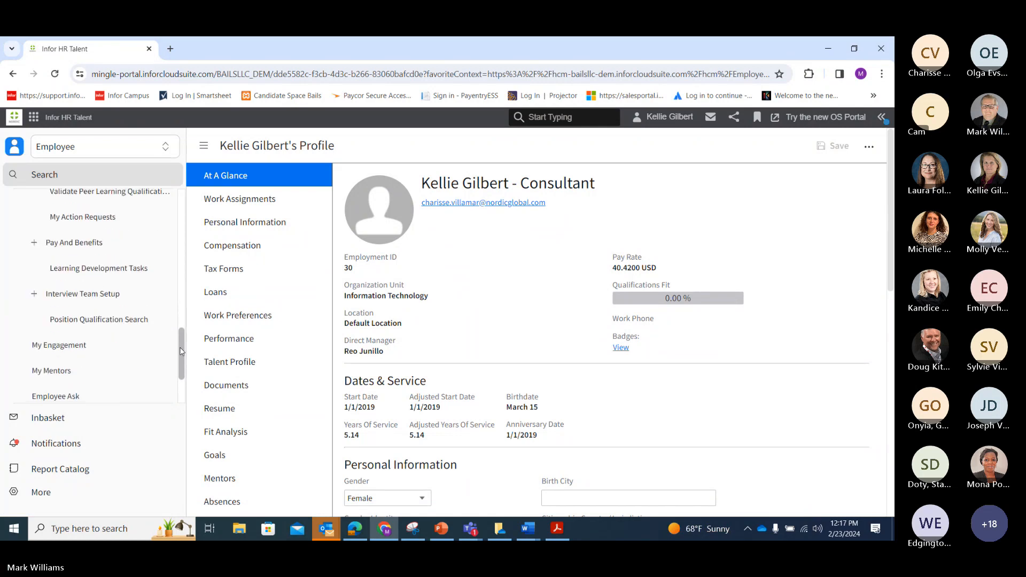
left_click(33, 294)
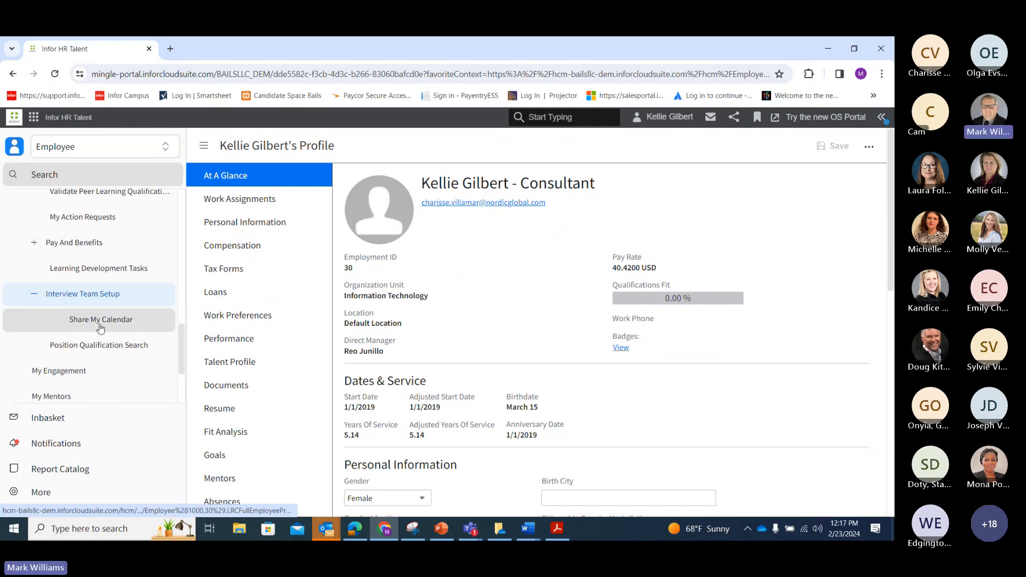
left_click(100, 325)
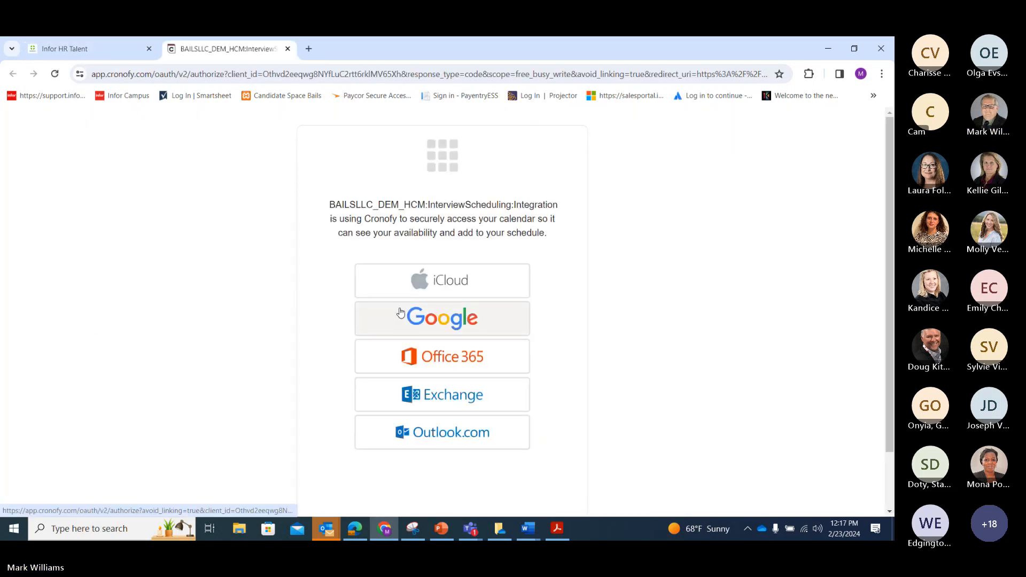
Choose Google as the Cronofy calendar provider, accept the terms and link the Google account
left_click(401, 312)
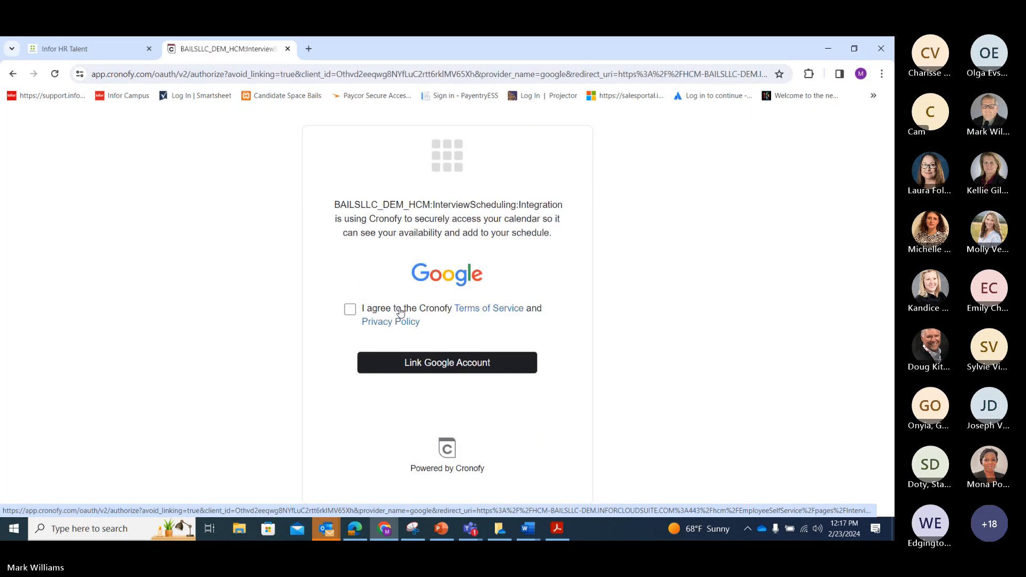
left_click(350, 310)
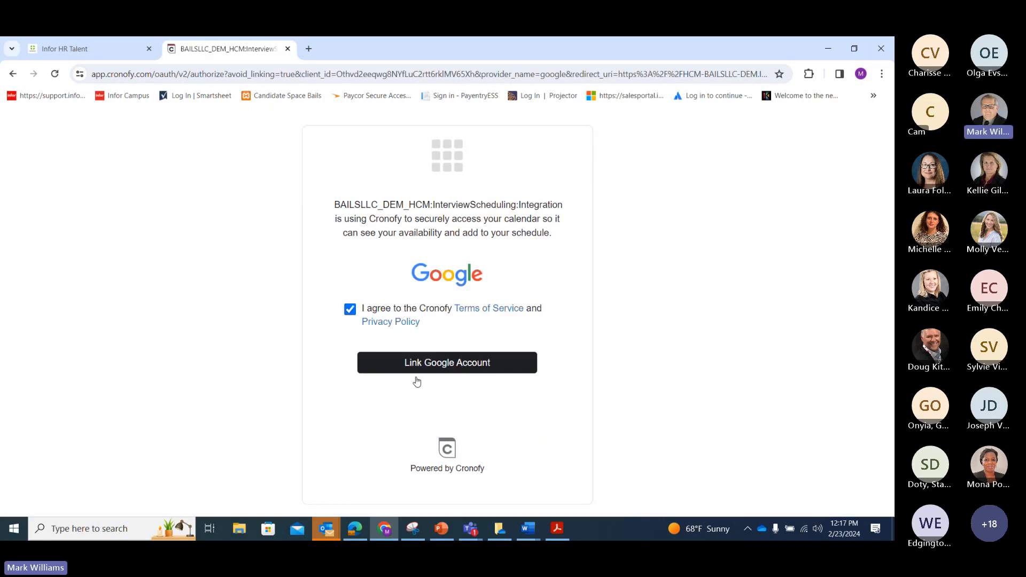
mouse_move(522, 532)
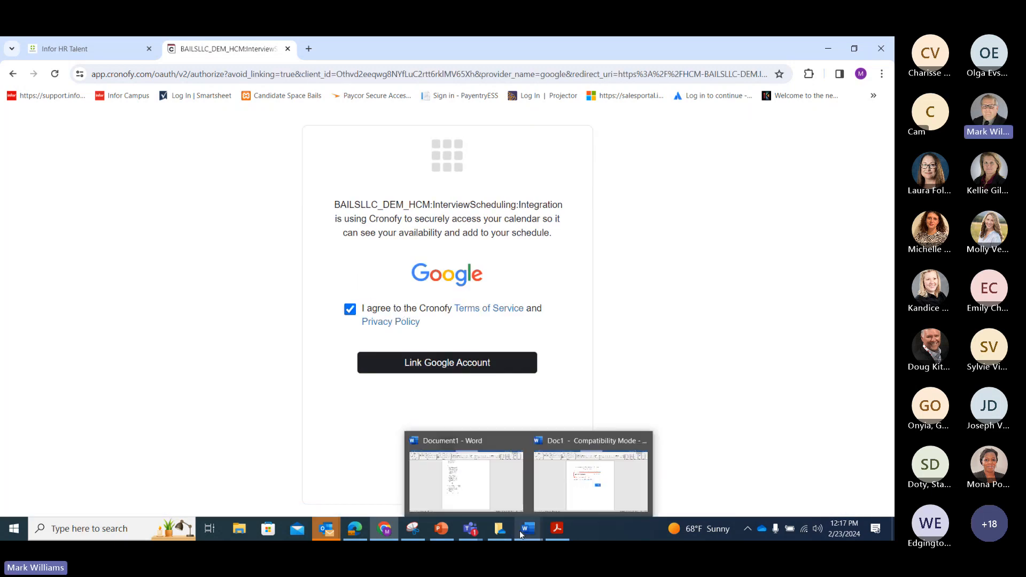
left_click(501, 491)
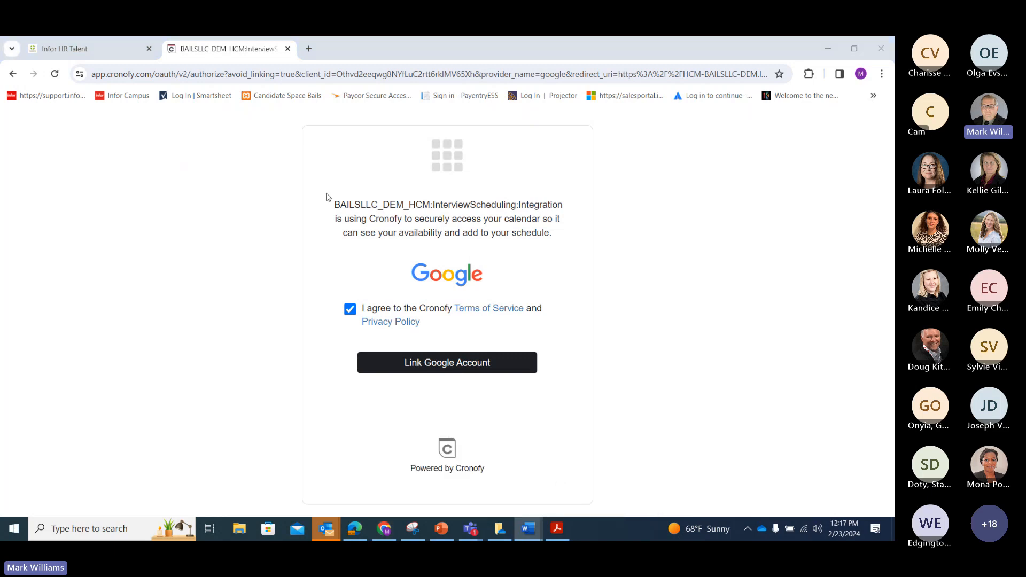
left_click(423, 360)
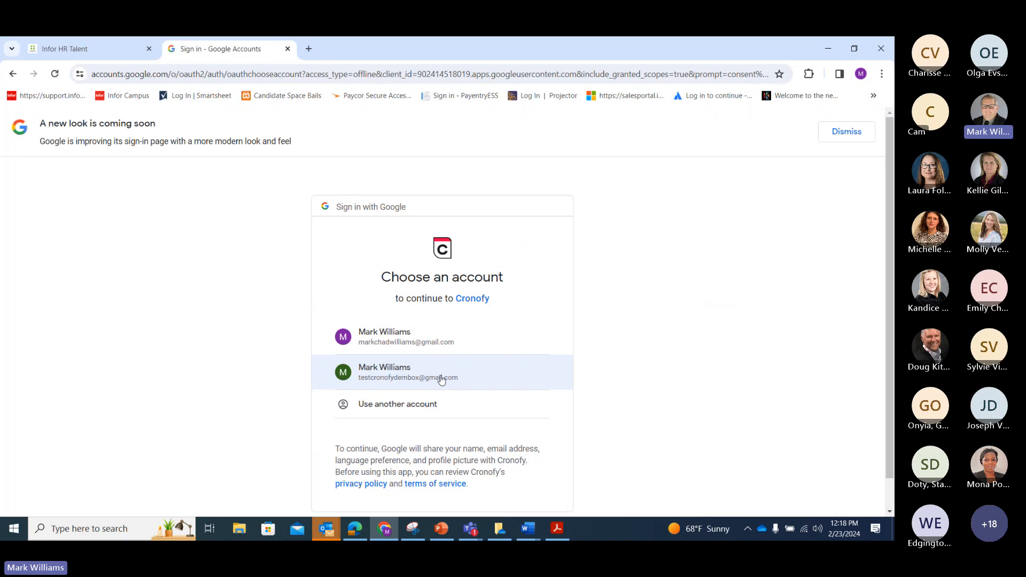
Sign in with the second (test) Google account and allow Cronofy access to its calendars
left_click(442, 379)
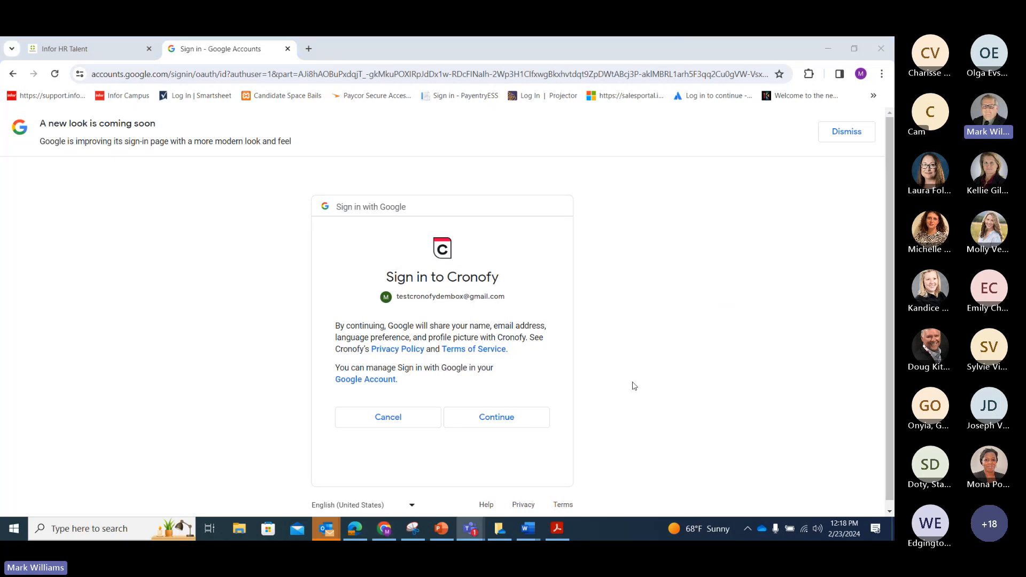
left_click(497, 418)
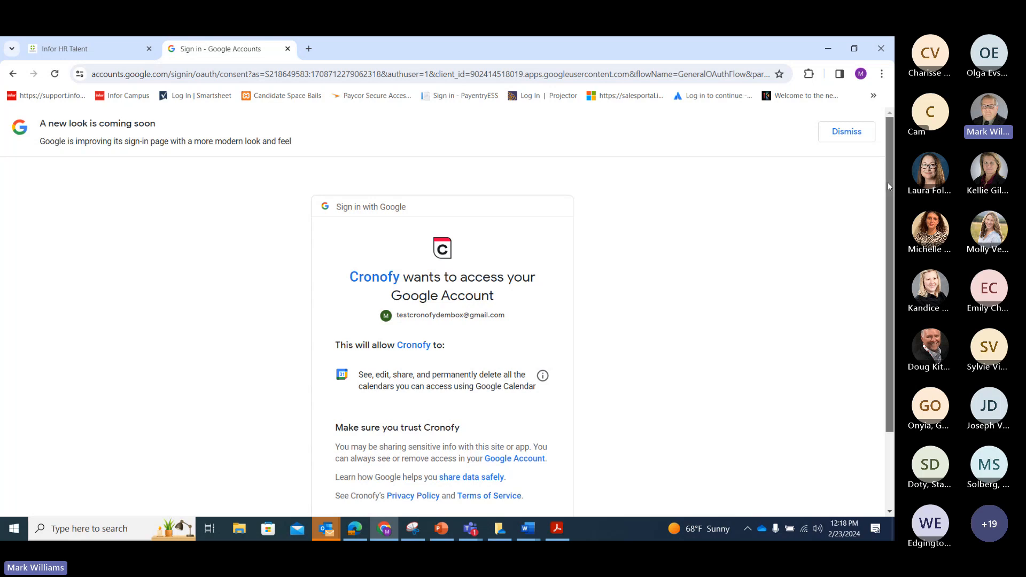
scroll(887, 182, "down", 3)
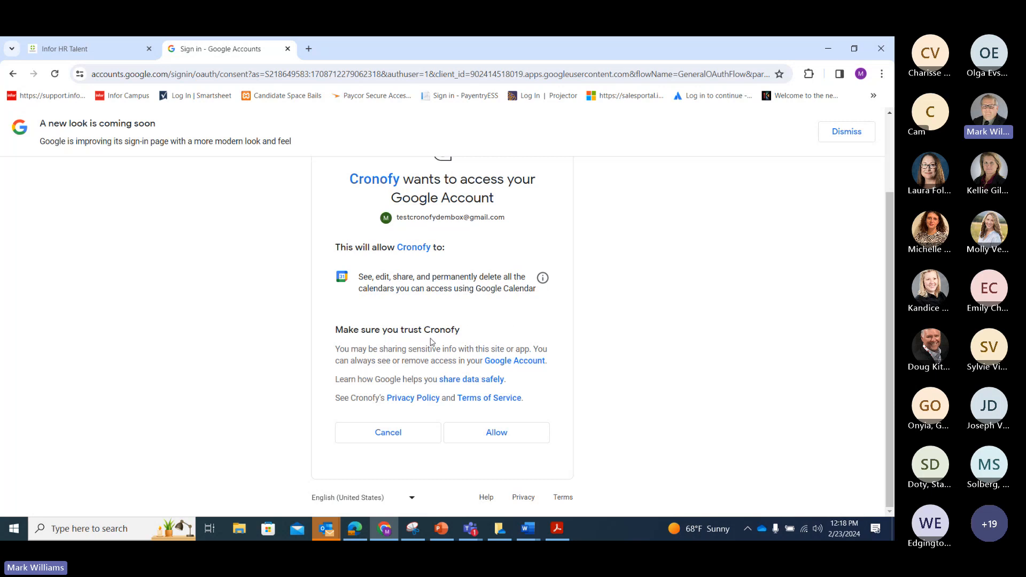
left_click(462, 431)
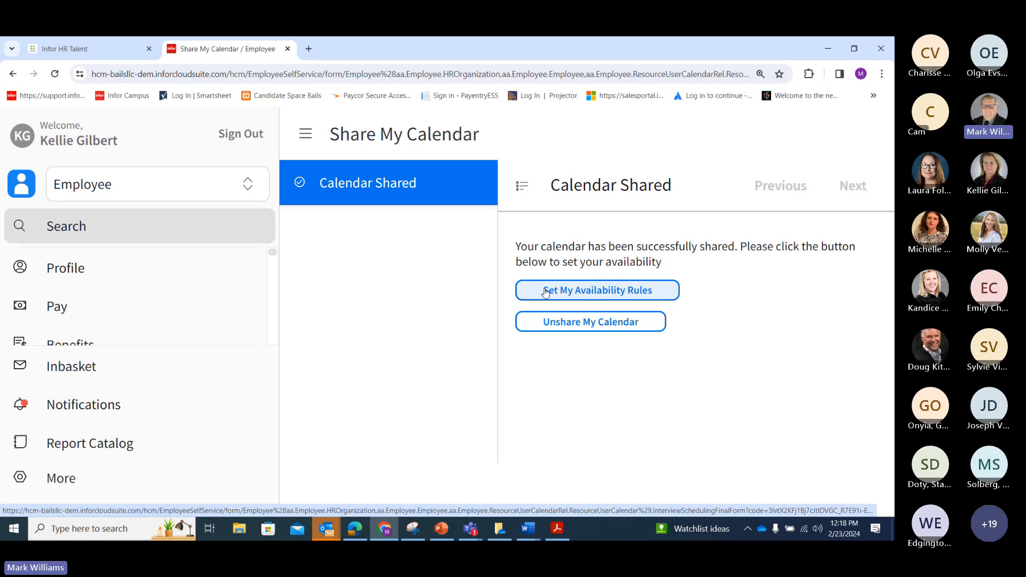
Block early mornings from midnight: Monday to 3 am; Tuesday, Thursday and Friday to 8 am
left_click(545, 291)
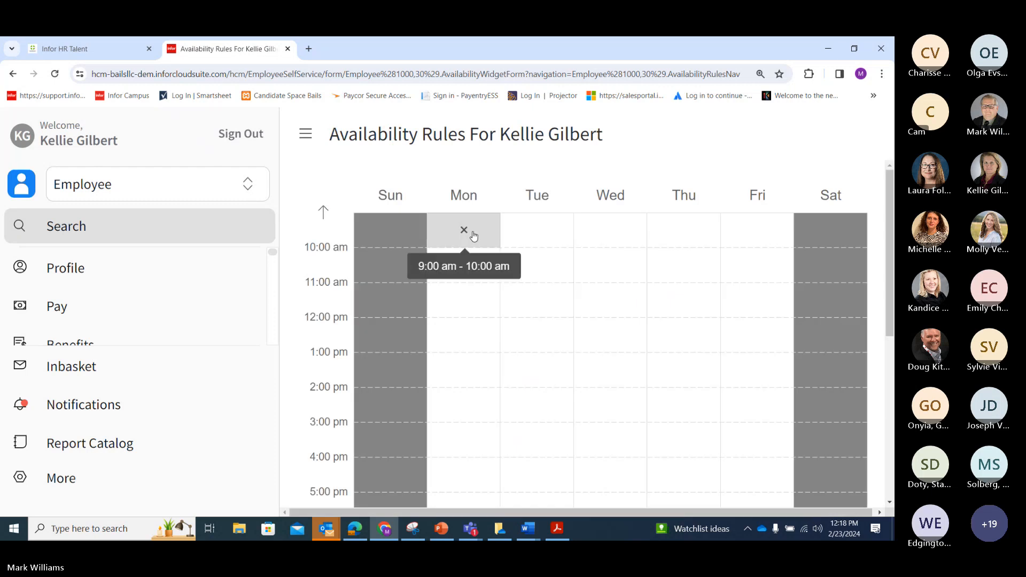
left_click(324, 213)
left_click_drag(458, 228, 469, 473)
left_click_drag(534, 231, 538, 472)
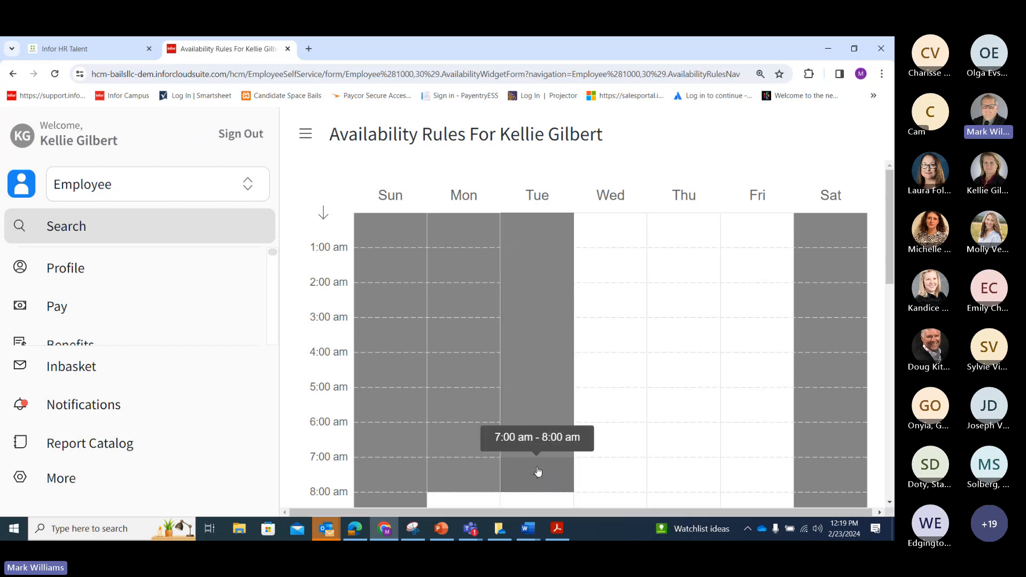
left_click_drag(609, 263, 602, 474)
left_click_drag(667, 245, 678, 465)
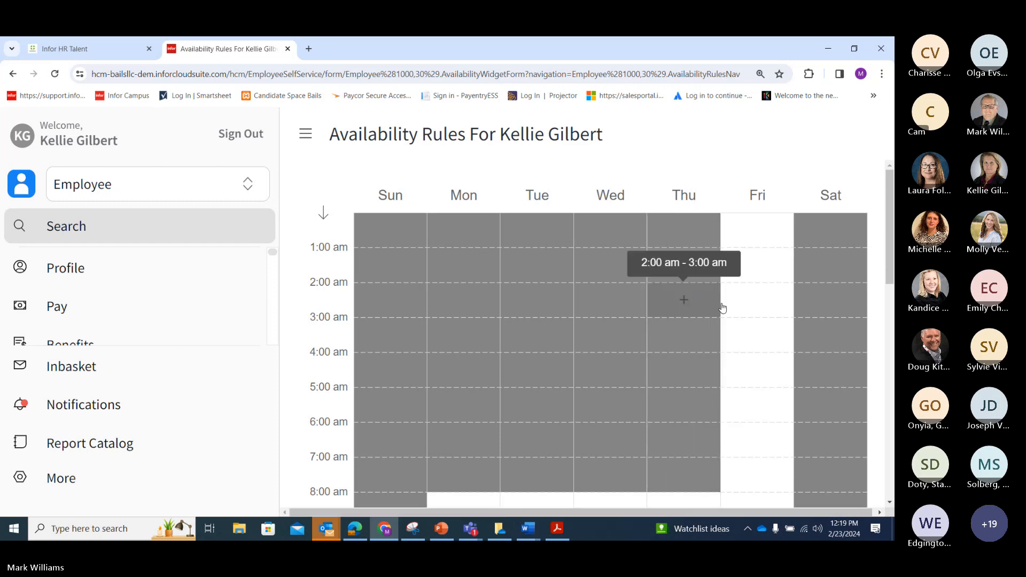
left_click_drag(737, 245, 749, 478)
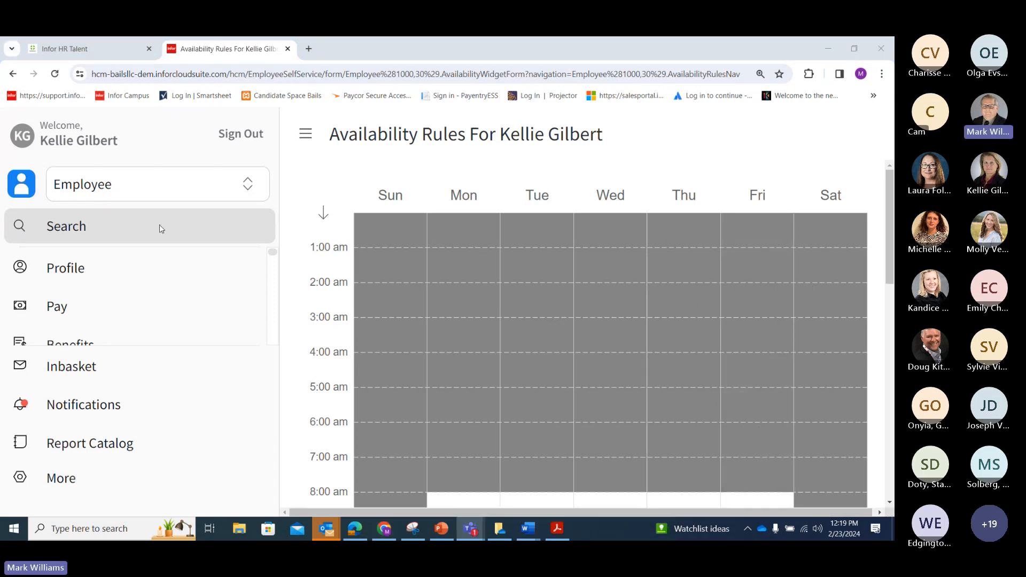
Mark the weekday evenings from 5 pm to 9 pm unavailable
left_click_drag(889, 208, 890, 355)
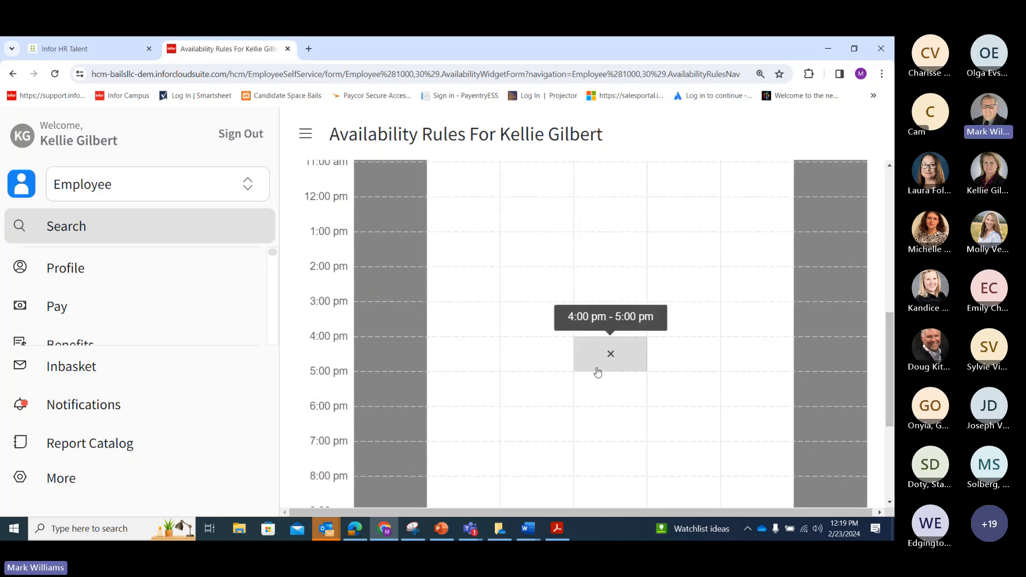
left_click_drag(476, 394, 470, 501)
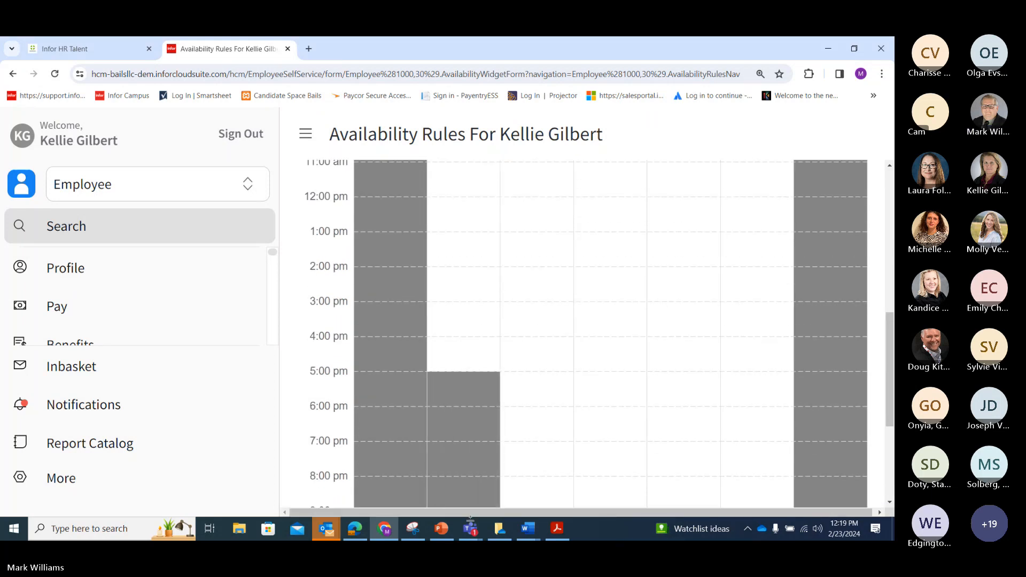
left_click_drag(518, 403, 527, 502)
left_click_drag(608, 384, 615, 505)
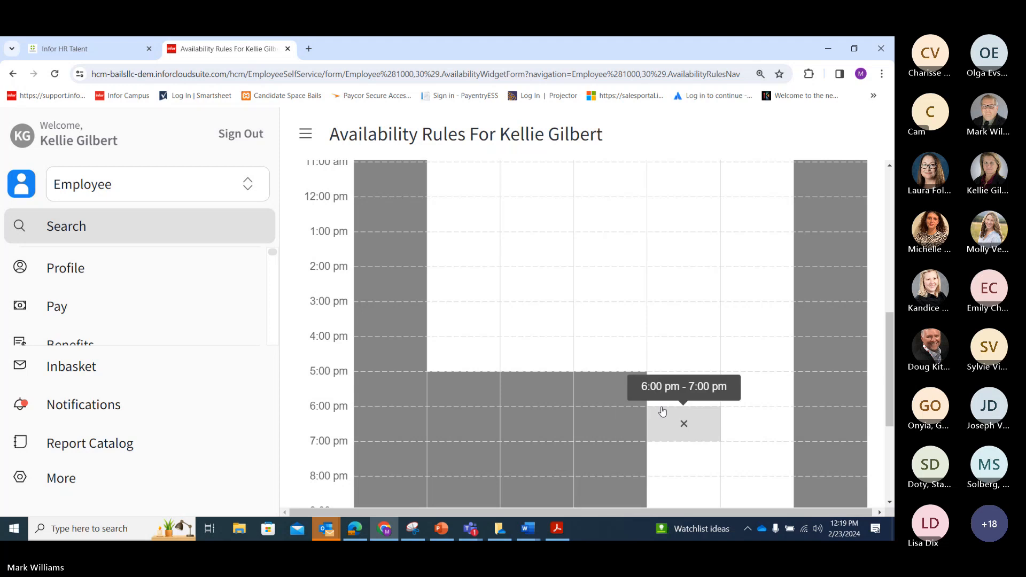
left_click_drag(681, 392, 684, 505)
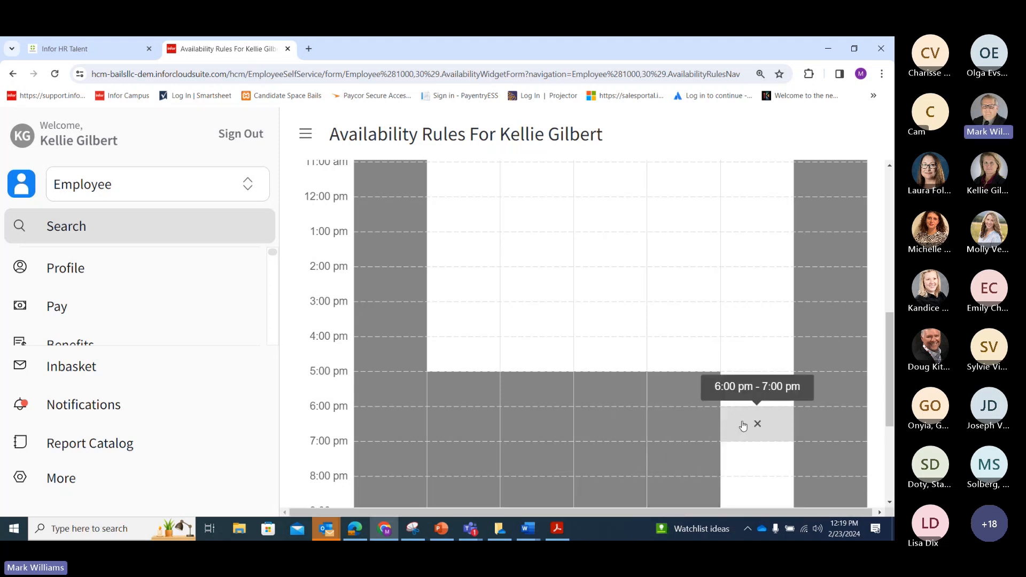
left_click_drag(751, 379, 748, 503)
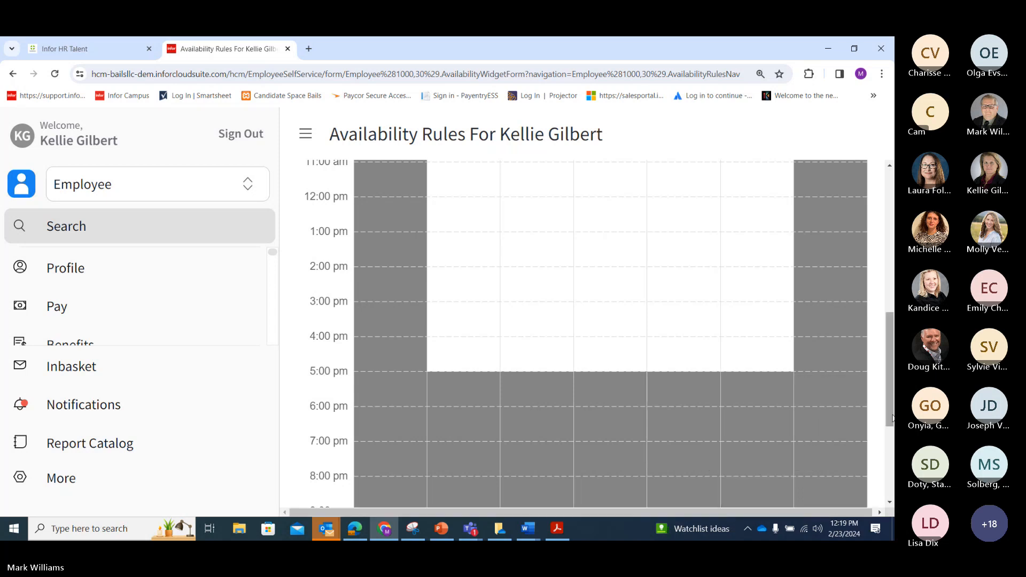
Extend the evening blocks through midnight and save the new availability rules
scroll(888, 418, "down", 4)
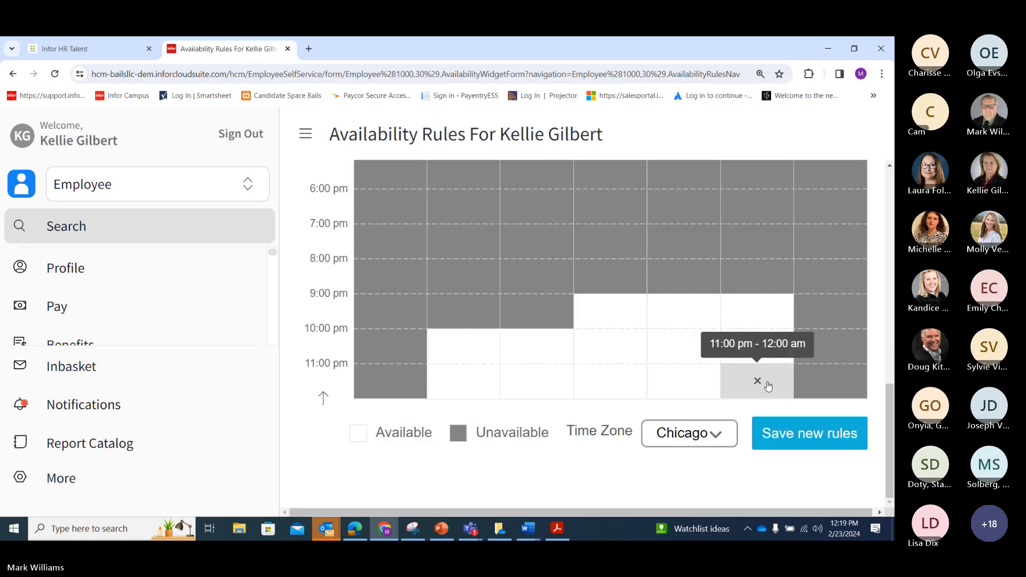
left_click_drag(759, 342, 757, 391)
left_click_drag(686, 327, 685, 392)
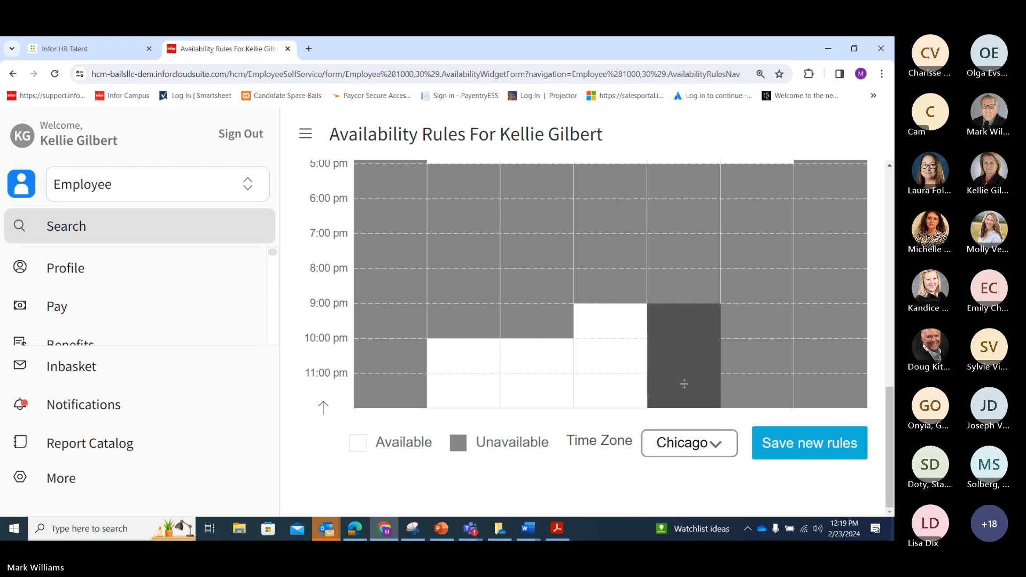
left_click_drag(609, 320, 617, 390)
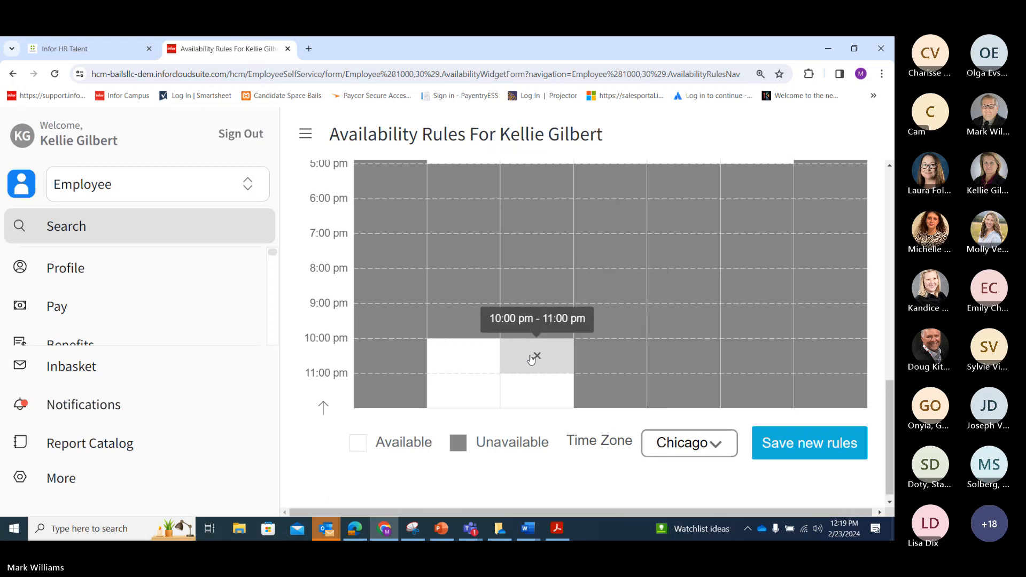
left_click_drag(540, 361, 527, 390)
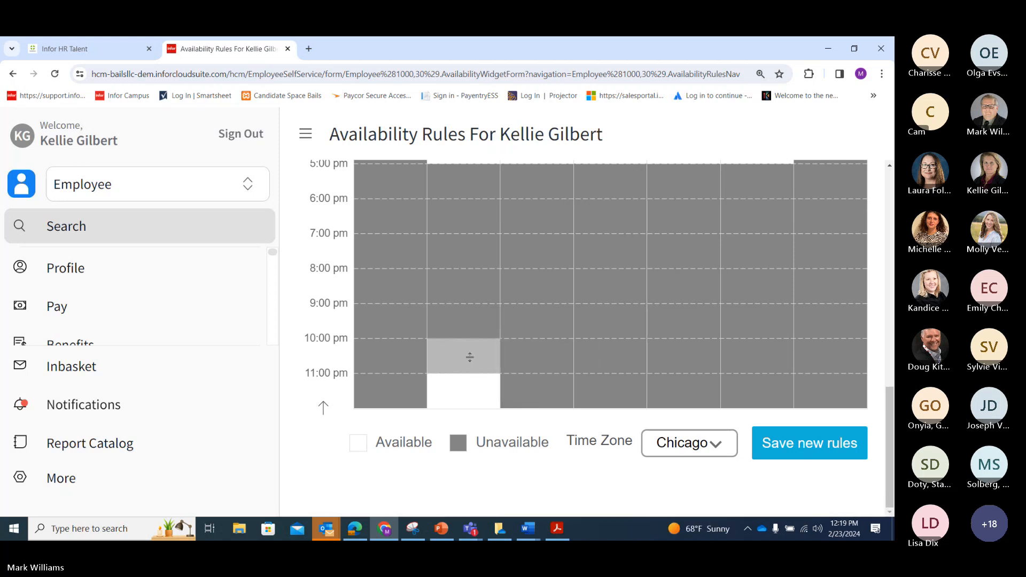
left_click_drag(475, 365, 470, 385)
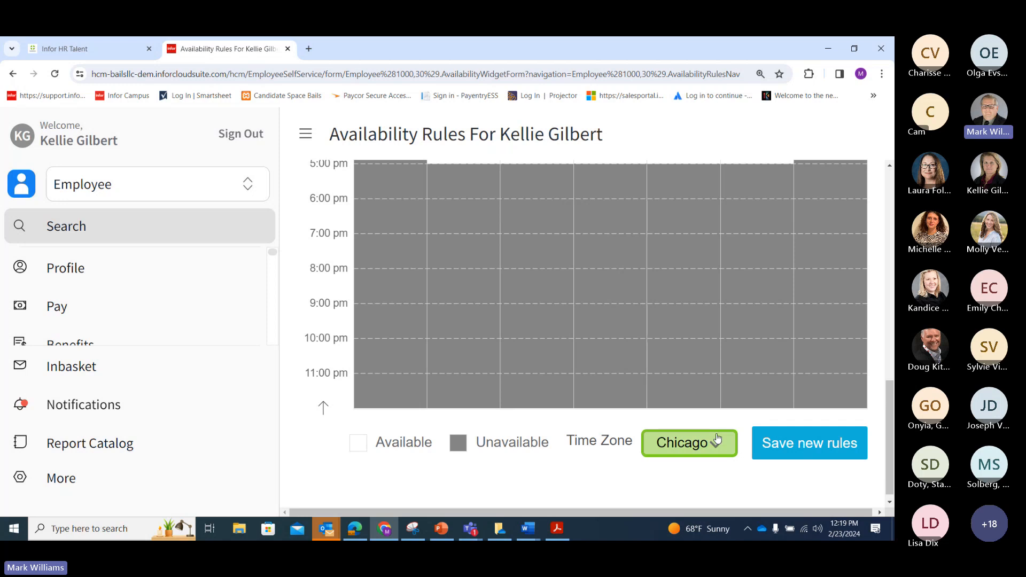
left_click(780, 443)
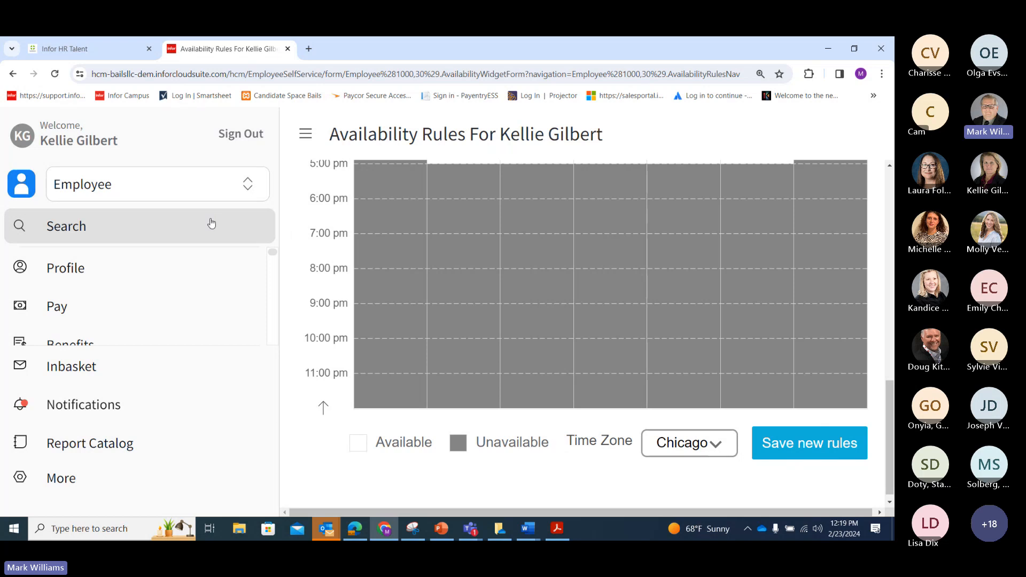
key("alt+Tab")
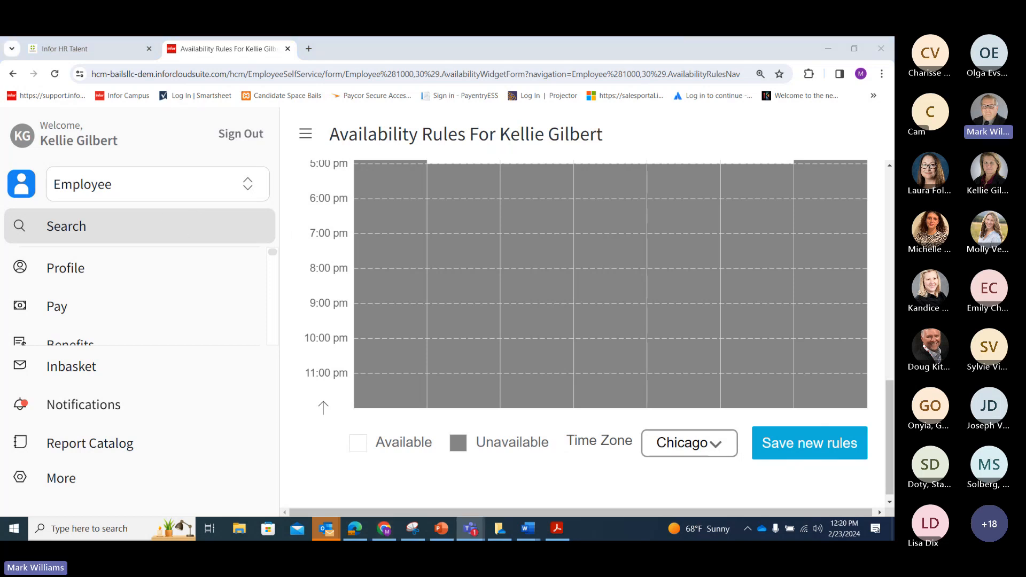
Return to the Infor HR Talent page and switch the role to Administrator
left_click(98, 49)
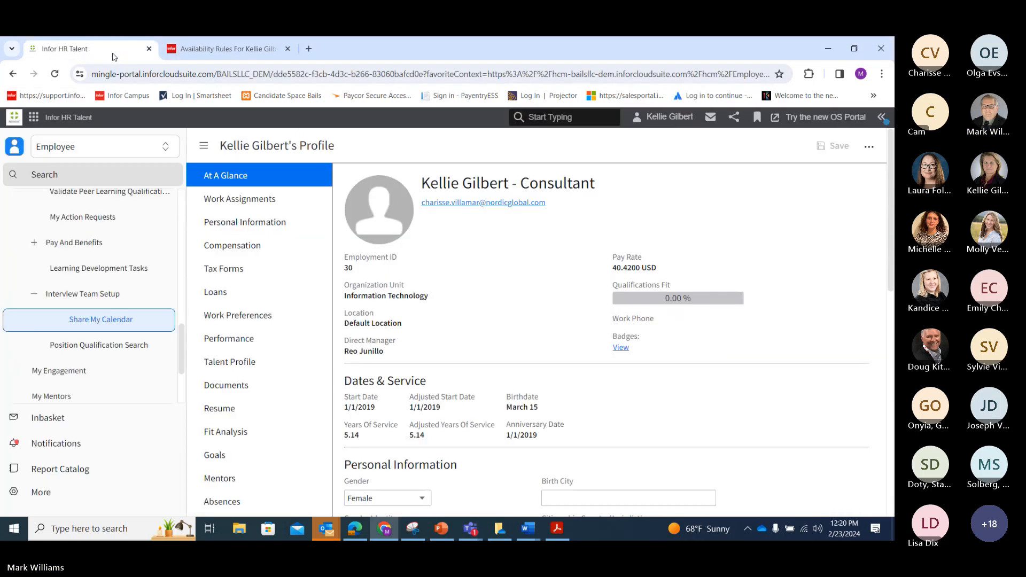
left_click(99, 147)
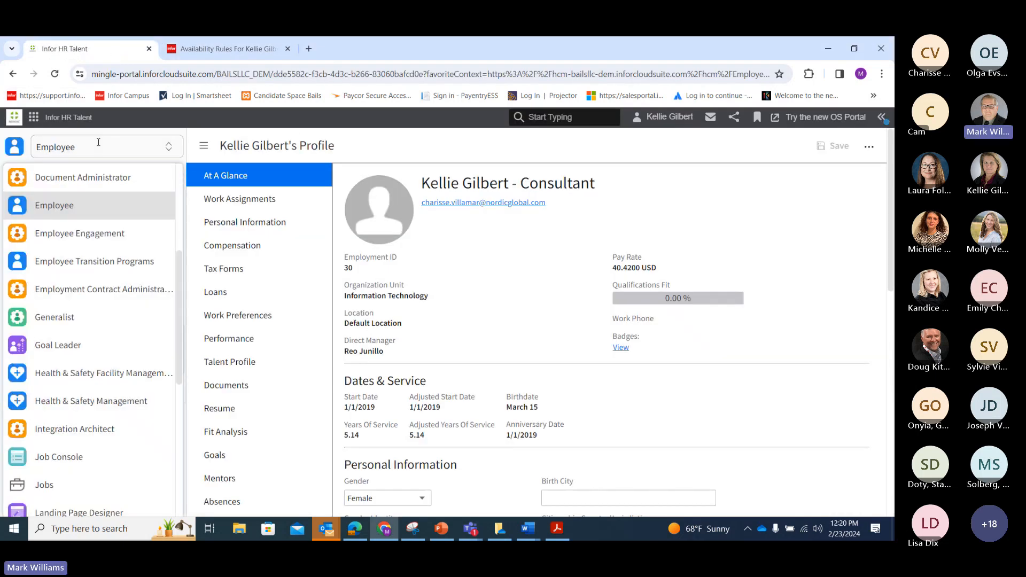
scroll(125, 203, "up", 4)
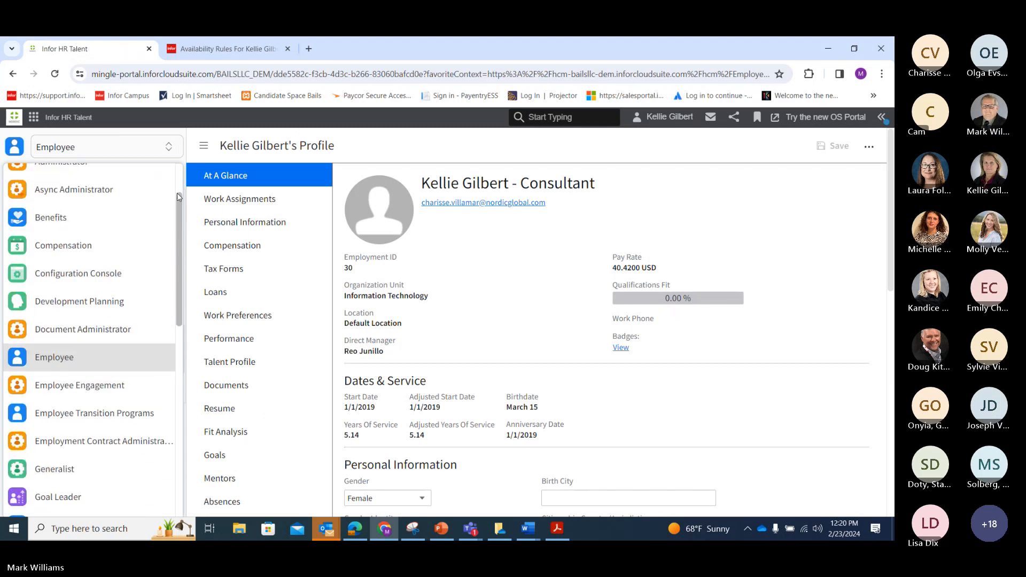
left_click(125, 213)
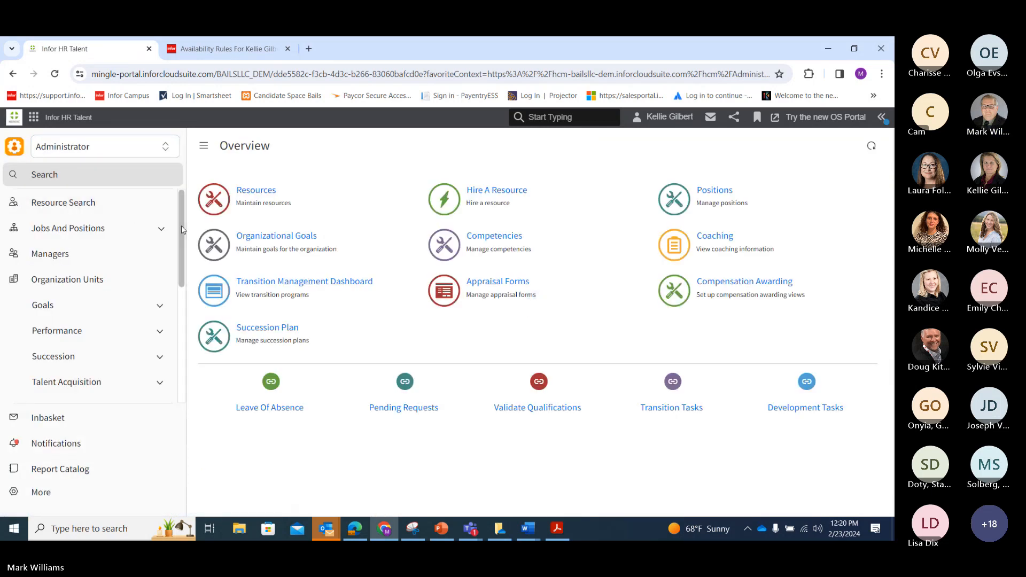
Expand Talent Acquisition > Interview Setup and open the Interview Scheduling defaults
scroll(182, 230, "down", 1)
left_click(140, 320)
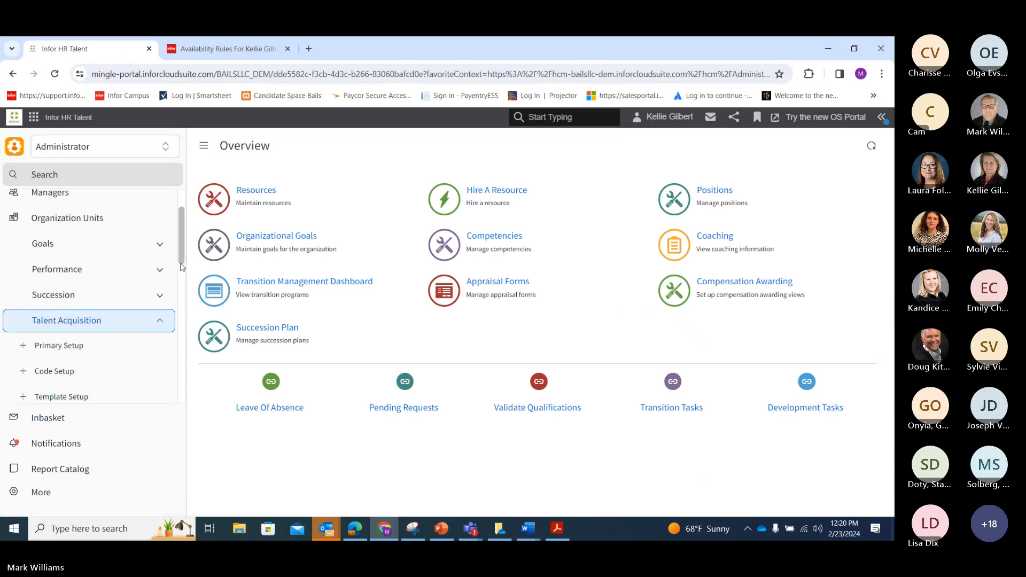
scroll(182, 267, "down", 2)
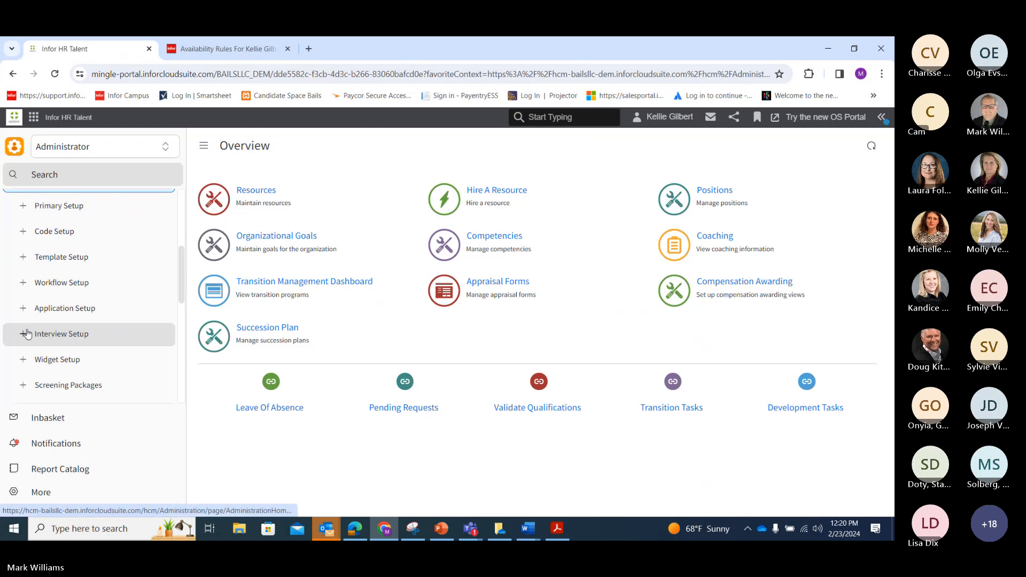
left_click(28, 334)
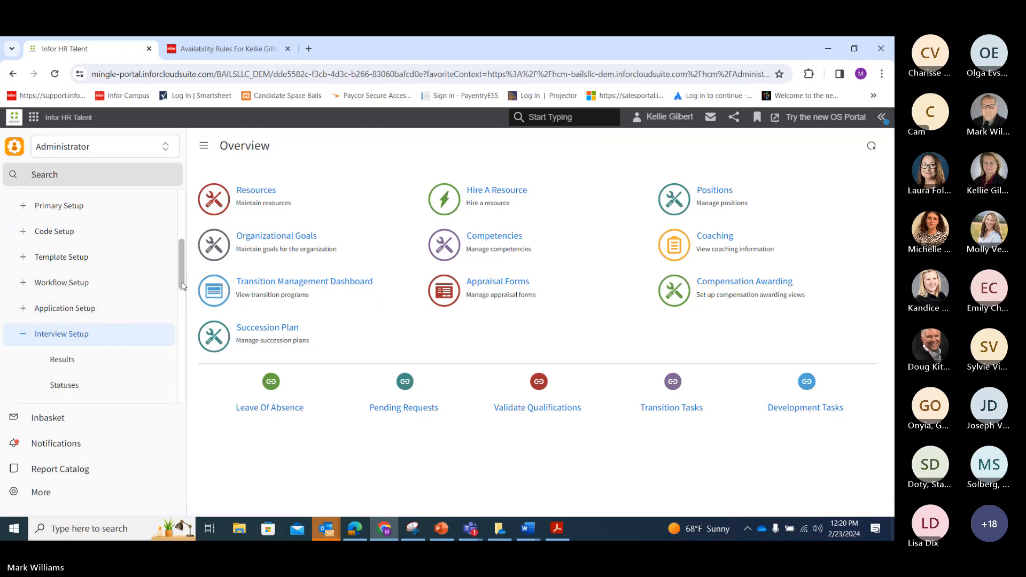
scroll(181, 286, "down", 3)
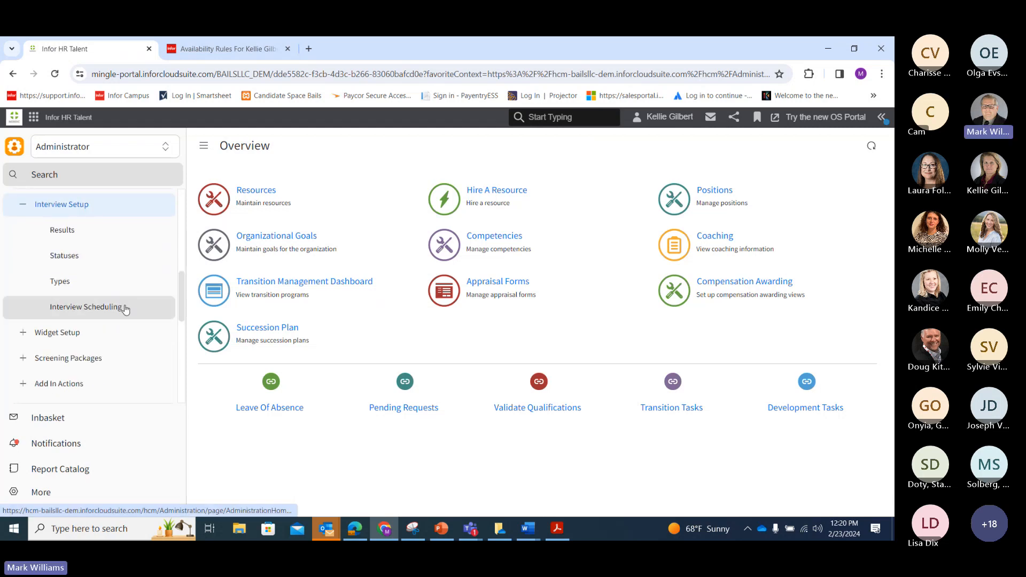
left_click(125, 308)
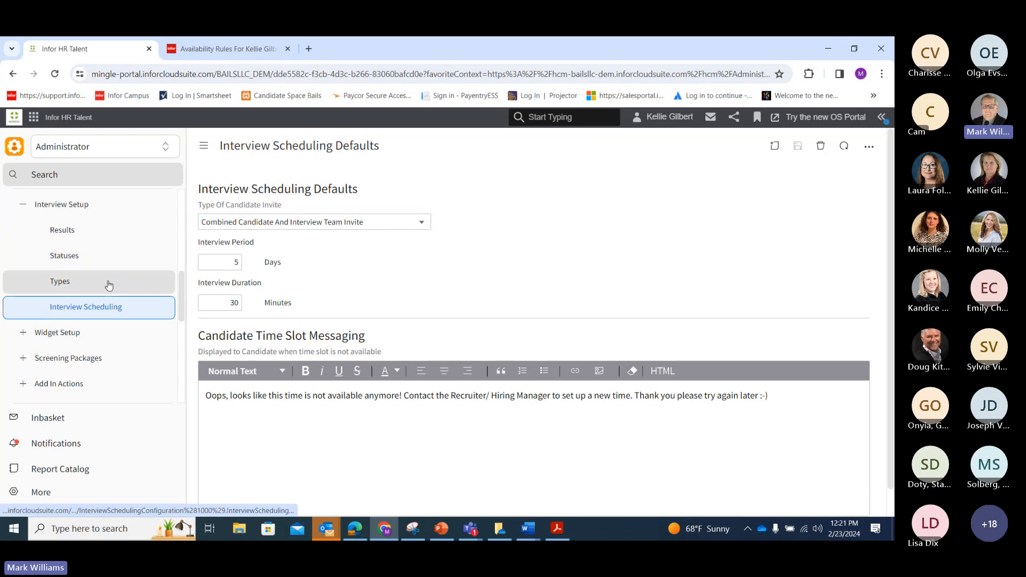
Open the WEBEX record from the Interview Setup Types list
left_click(109, 285)
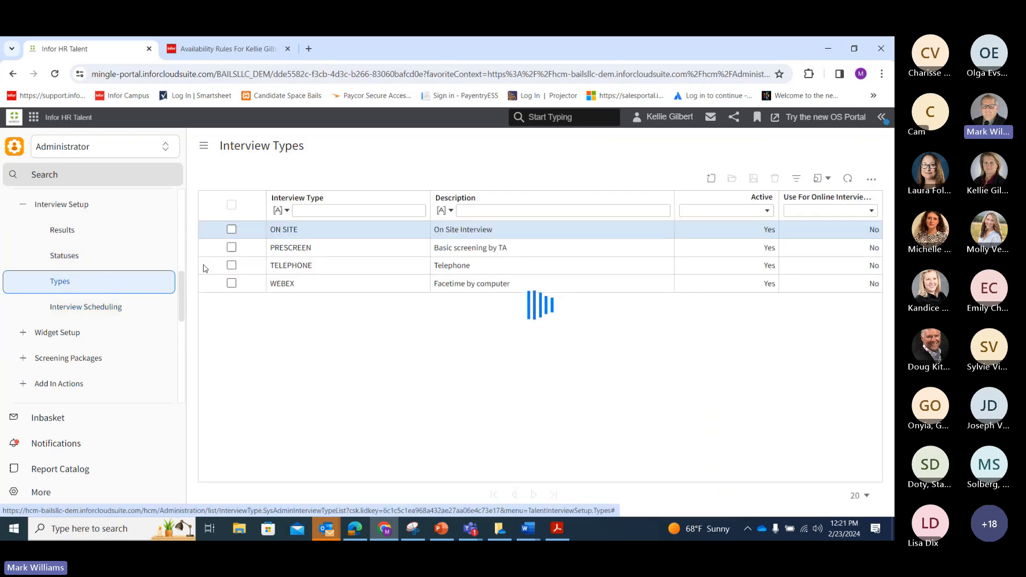
left_click(339, 287)
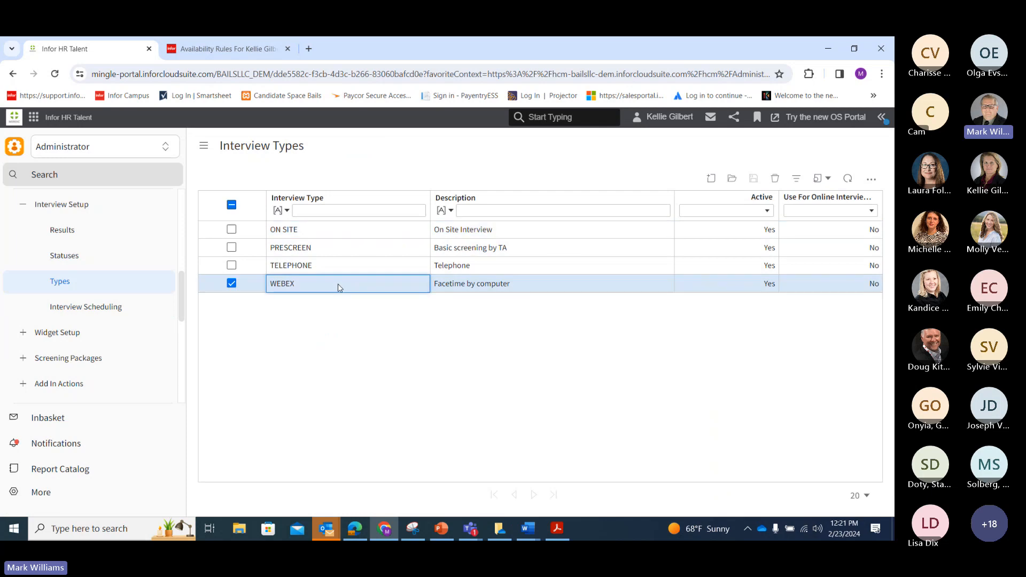
double_click(339, 287)
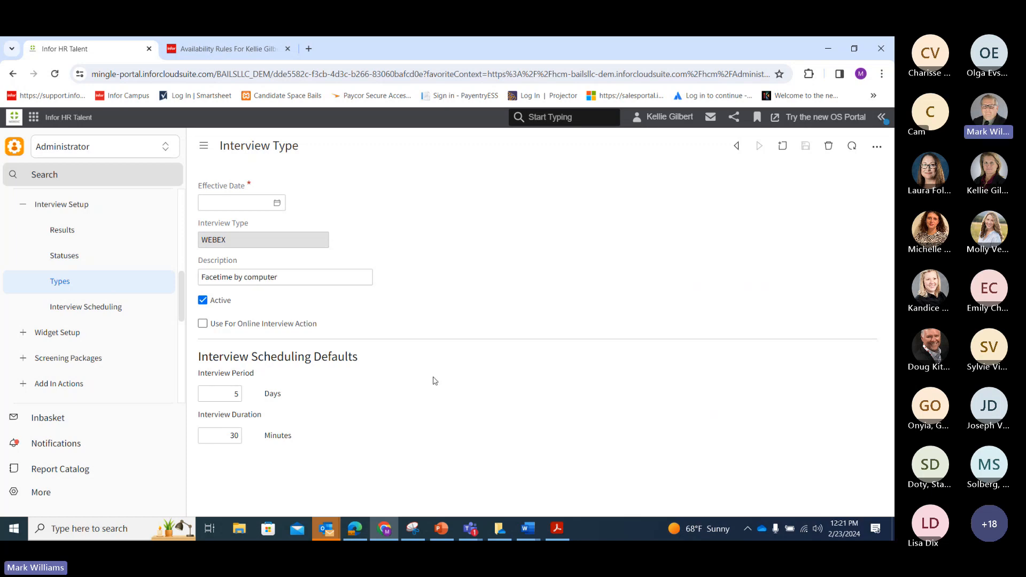
Bring up the Teams meeting window, maximize it and stop sharing the screen
mouse_move(469, 528)
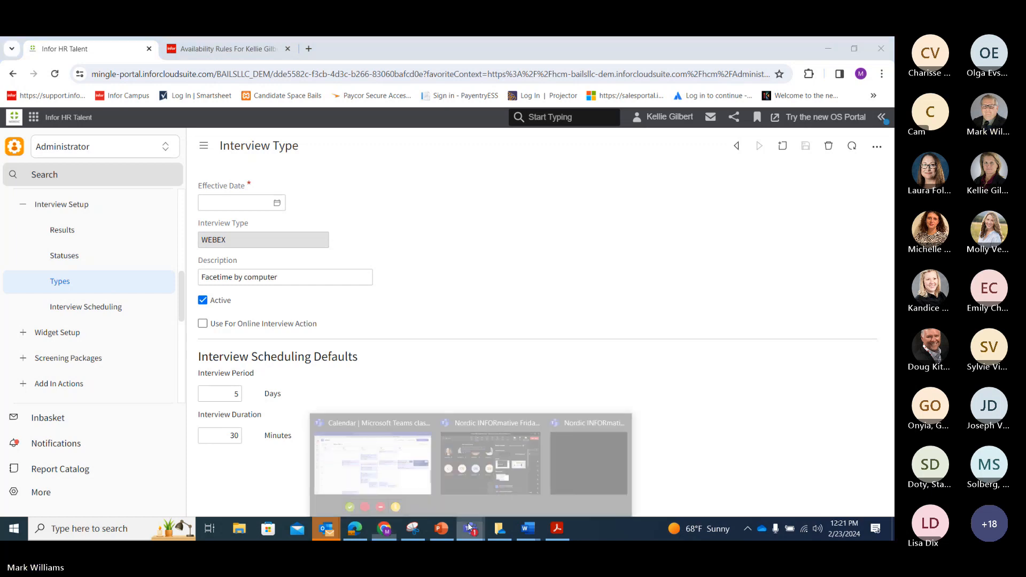
mouse_move(500, 465)
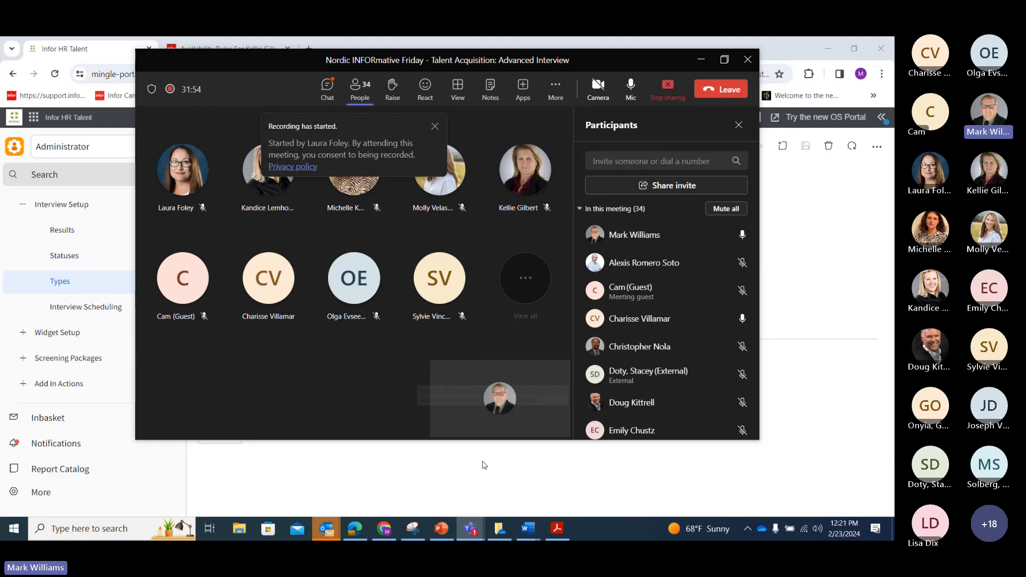
left_click(724, 59)
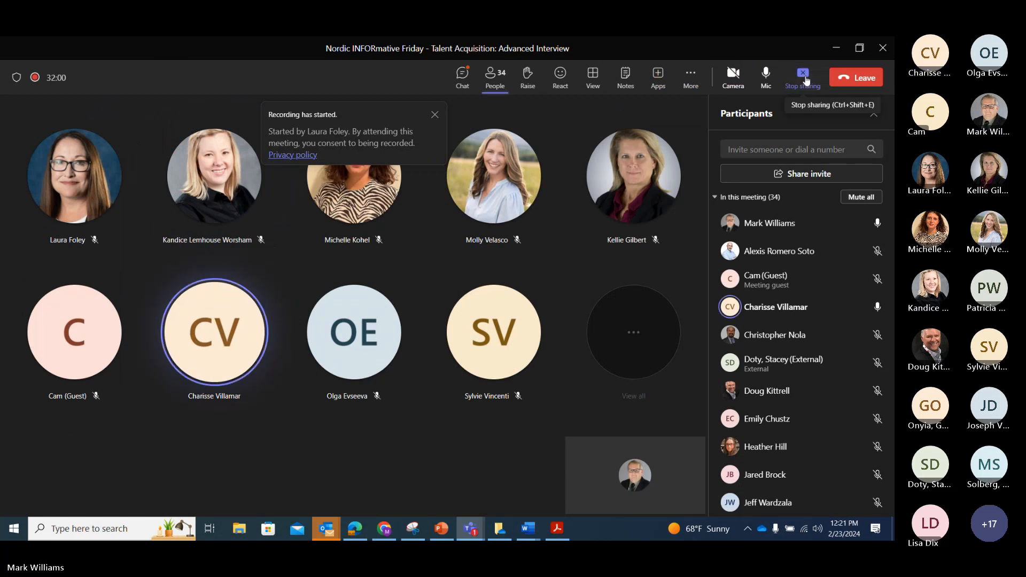
left_click(803, 75)
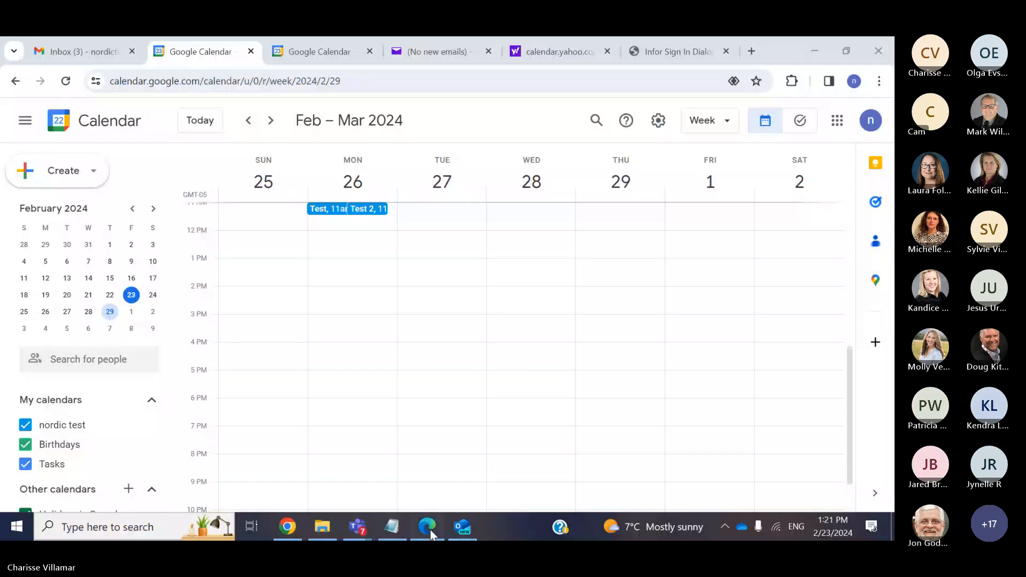
Switch from Google Calendar to the Infor HR Talent window in Edge
left_click(429, 530)
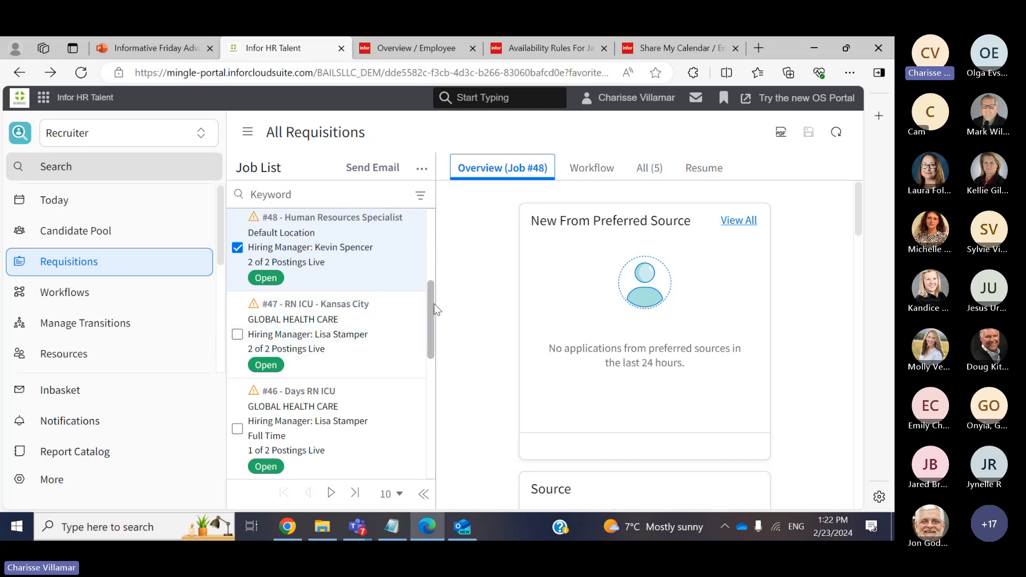
Keep job #48 selected and open its hiring Workflow tab
scroll(434, 303, "up", 1)
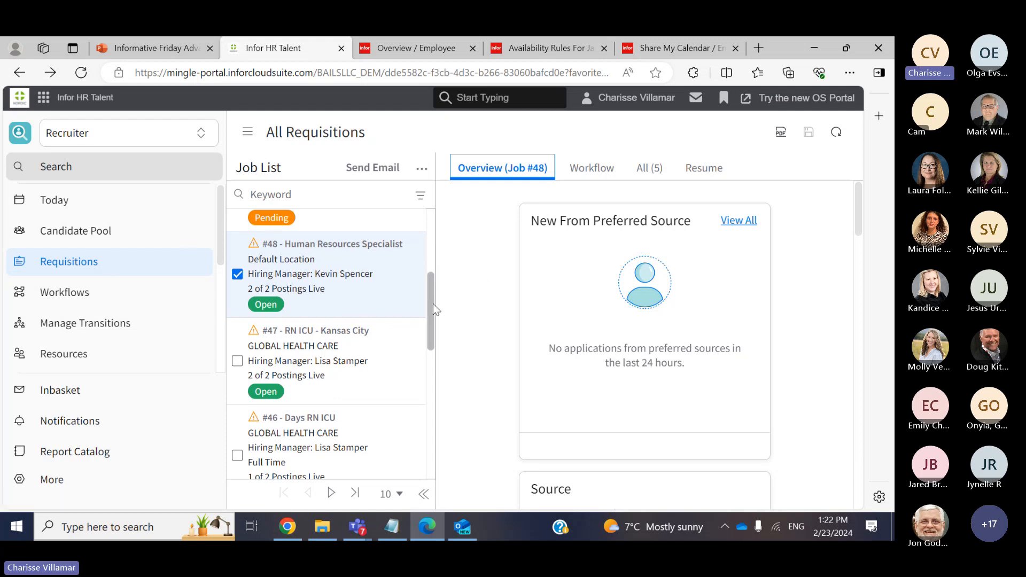
scroll(433, 303, "down", 1)
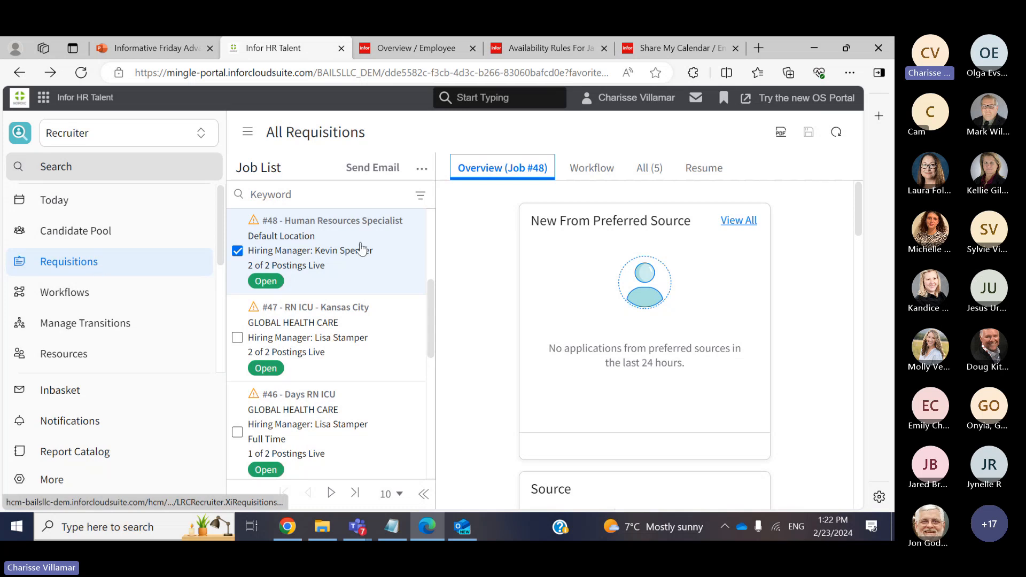
mouse_move(428, 293)
left_mouse_down()
mouse_move(432, 271)
mouse_move(428, 296)
left_mouse_up()
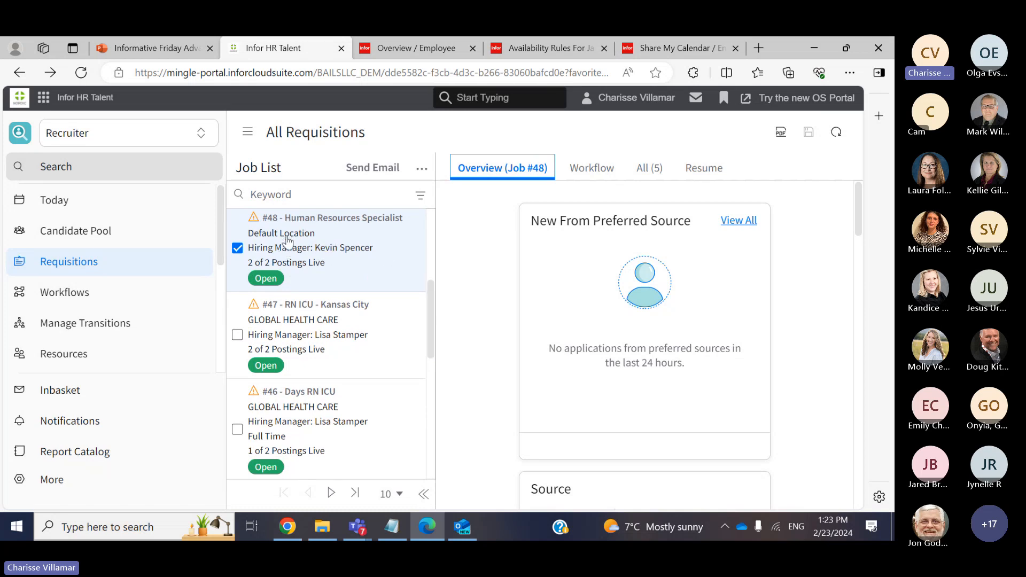
left_click(288, 240)
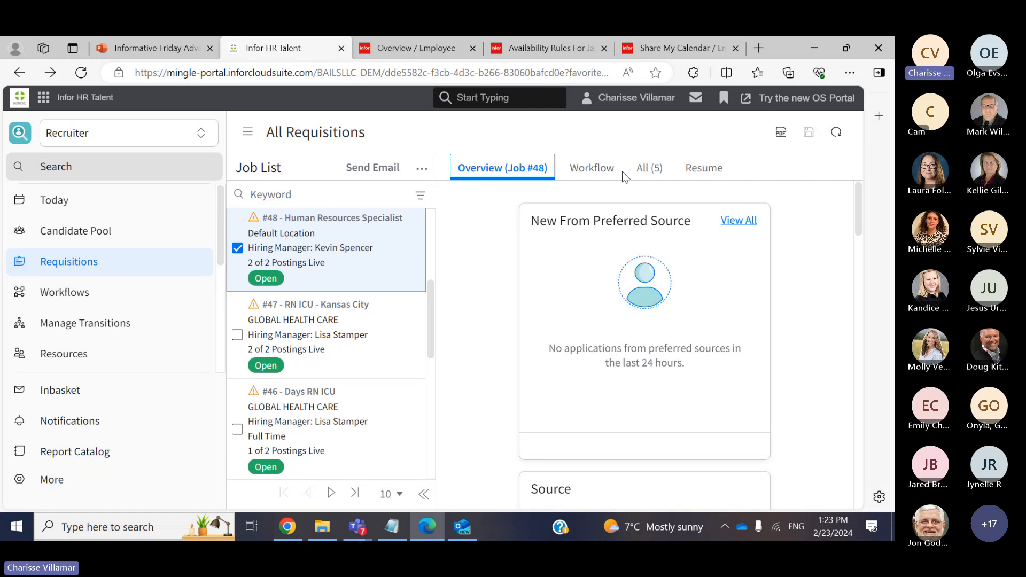
left_click(604, 171)
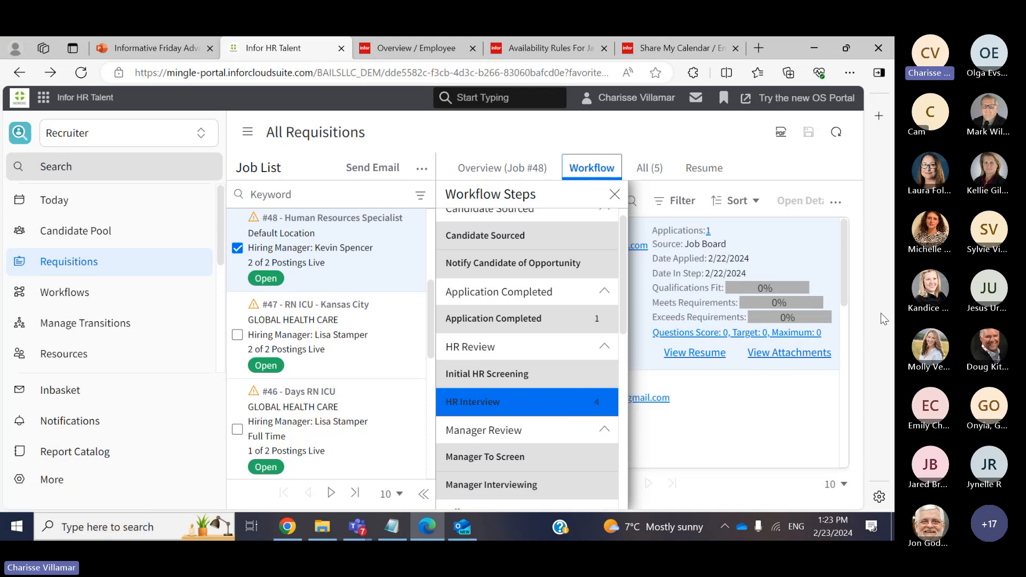
Check the HR Interview candidate and choose Schedule Interview from the ... menu
left_click(833, 261)
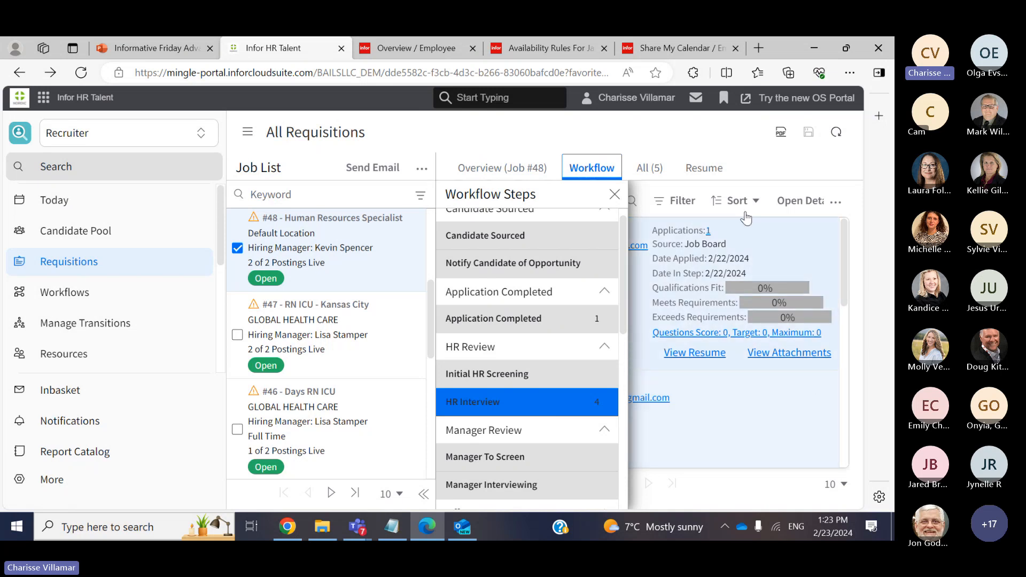
left_click(615, 194)
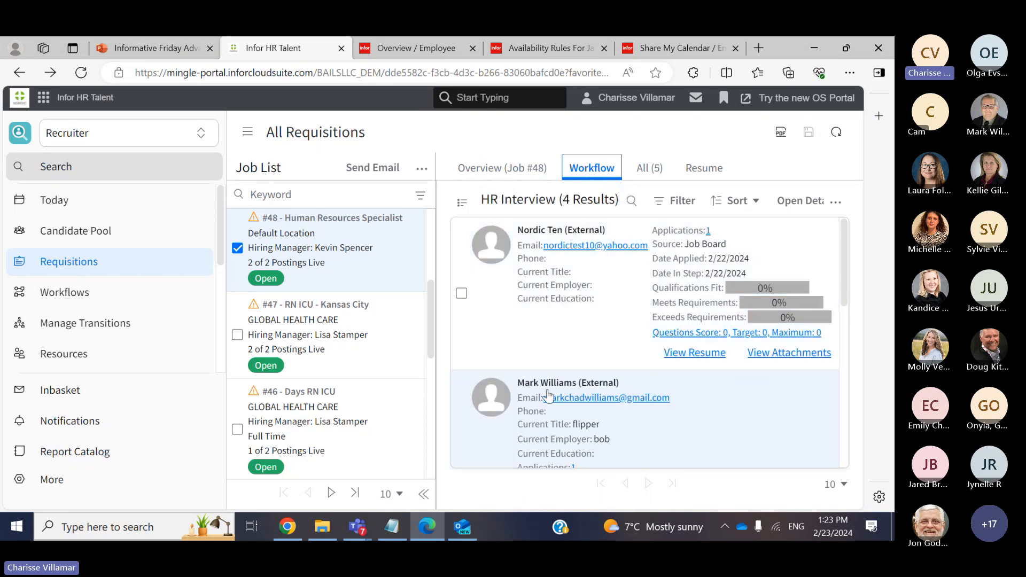
left_click_drag(844, 282, 844, 306)
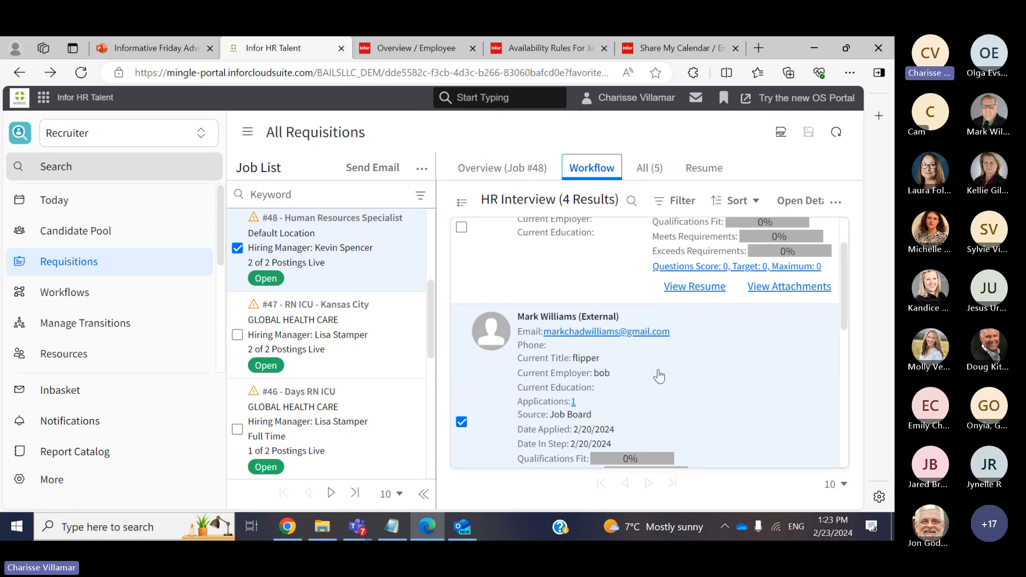
left_click(837, 203)
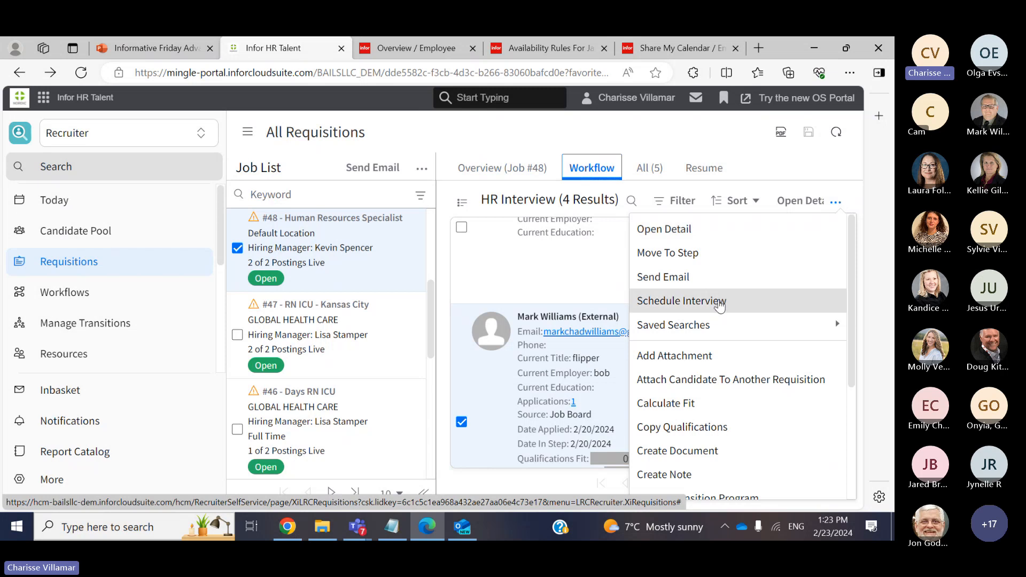
left_click(720, 302)
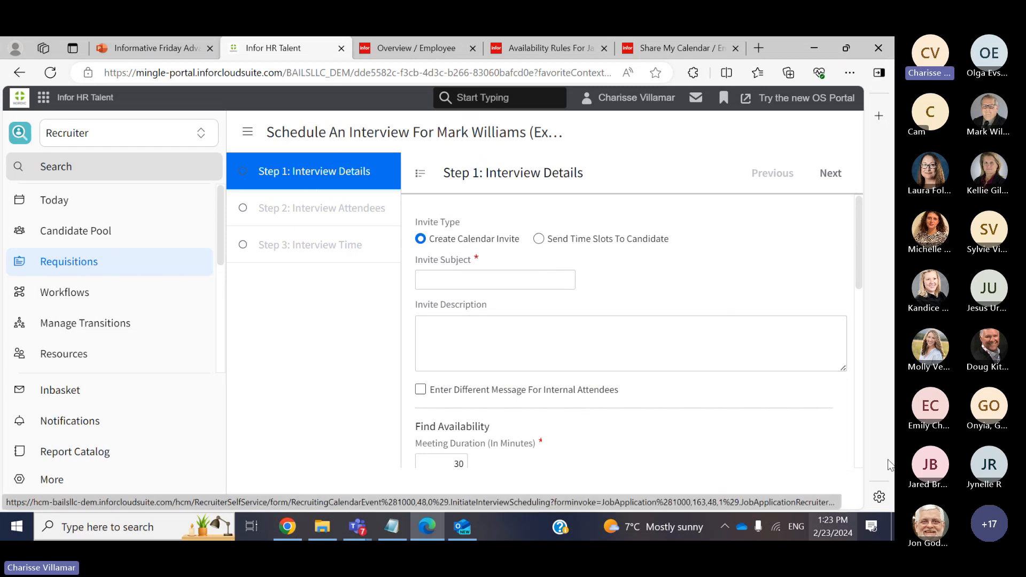
scroll(861, 265, "down", 1)
scroll(864, 256, "up", 1)
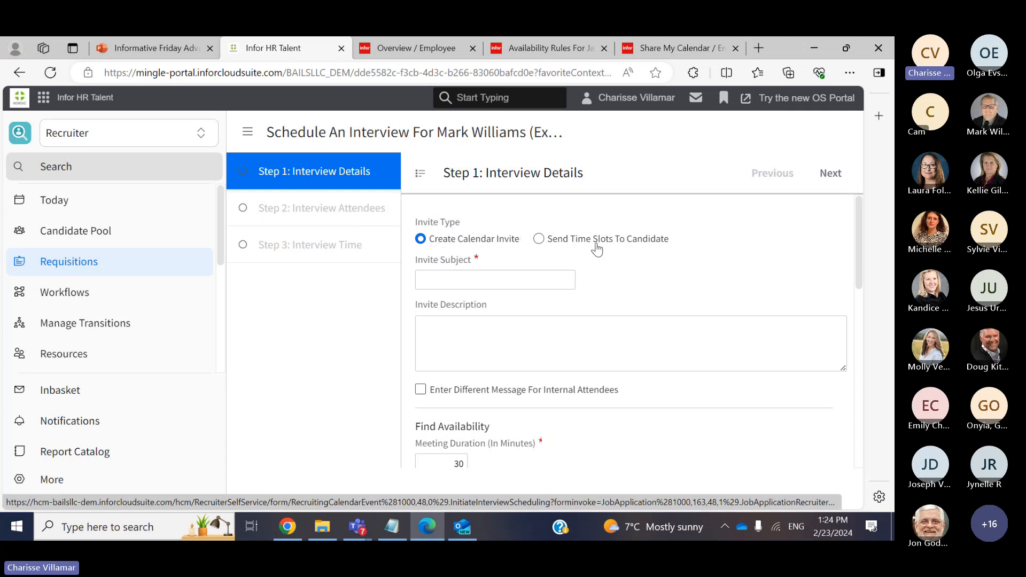
scroll(861, 268, "down", 1)
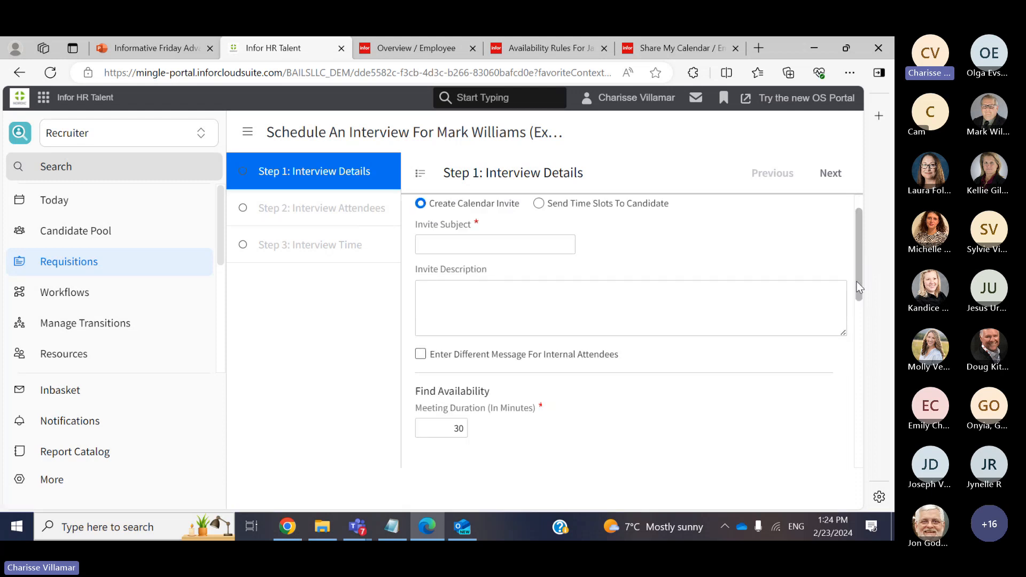
scroll(822, 268, "up", 1)
Enter 'Initial Interview' as the invite subject and copy it into the description
left_click(521, 282)
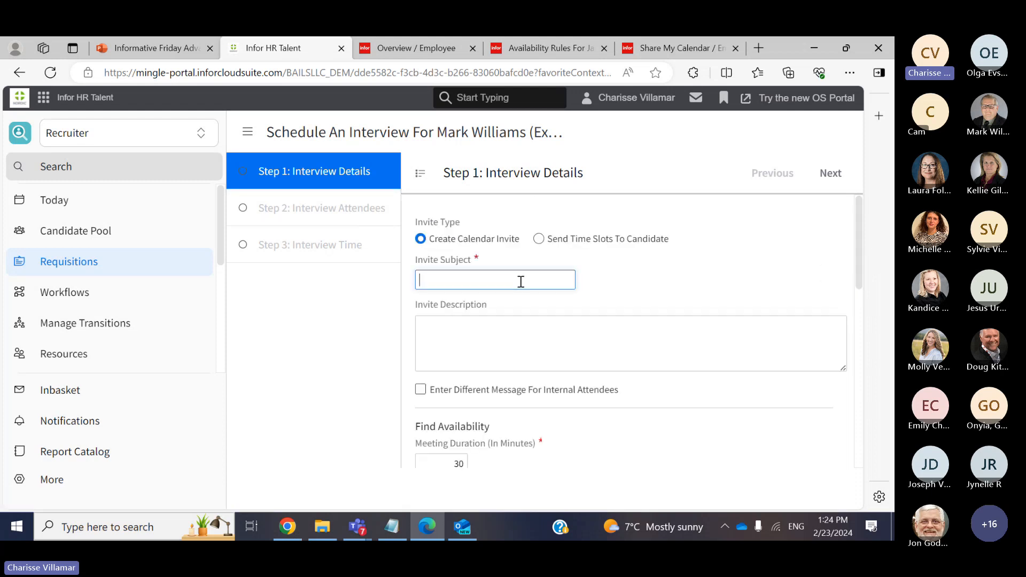
type("Initial Interview")
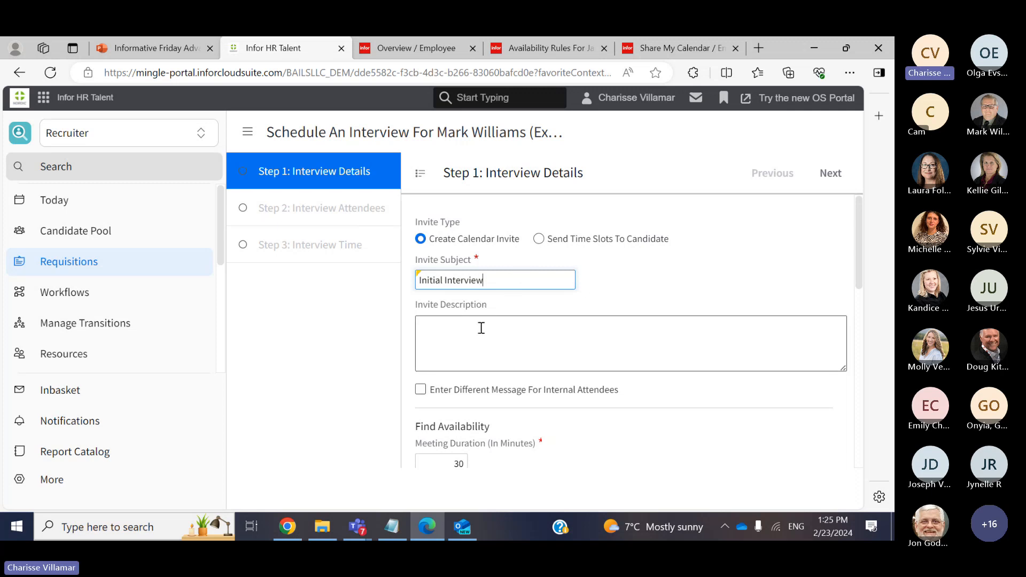
left_click_drag(494, 280, 412, 284)
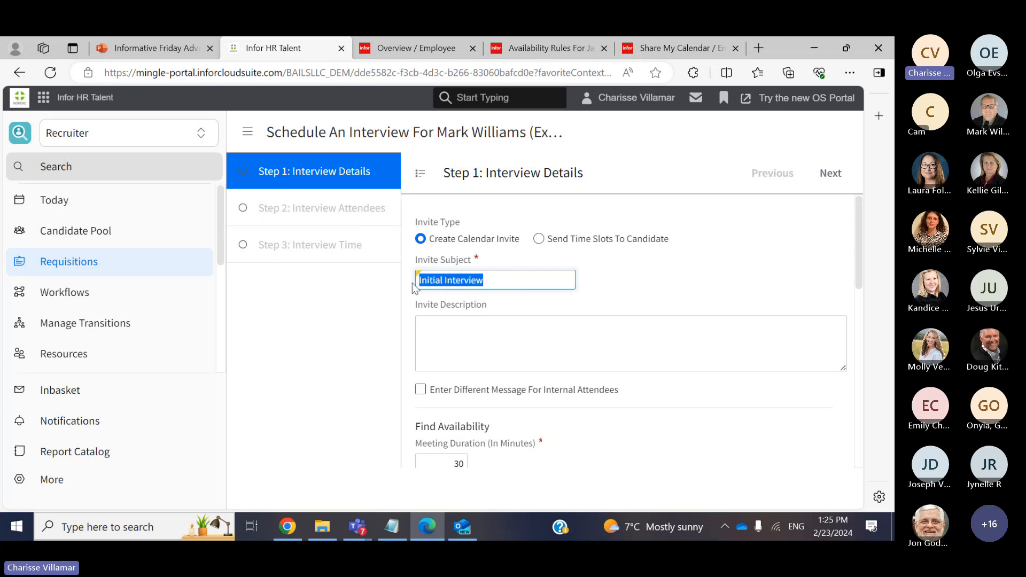
key("ctrl+c")
left_click(444, 334)
key("ctrl+v")
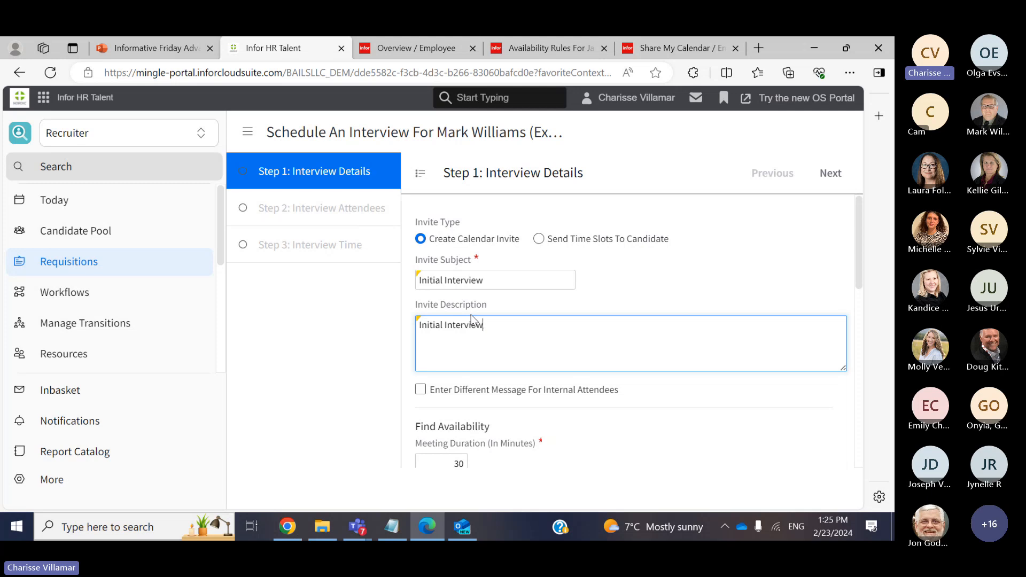
mouse_move(857, 280)
left_mouse_down()
mouse_move(859, 299)
mouse_move(864, 283)
left_mouse_up()
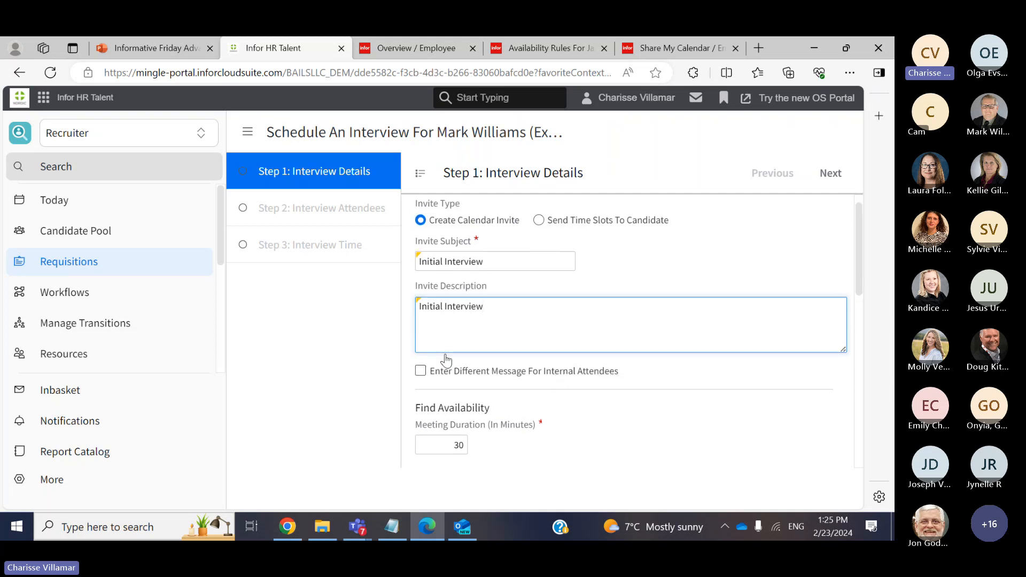
Add a separate internal-attendee message with 'Screening' as both subject and description
left_click(422, 371)
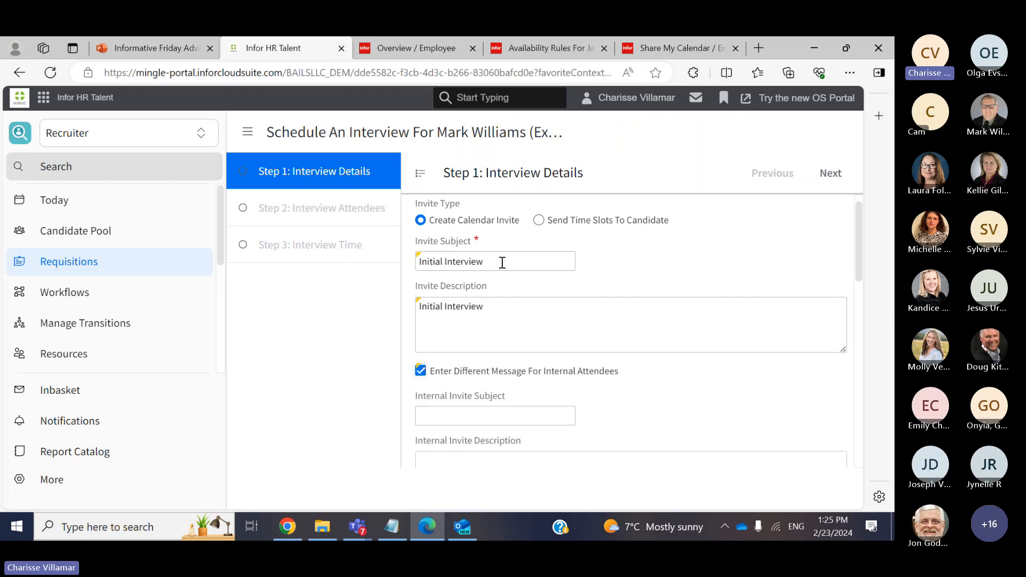
left_click(488, 415)
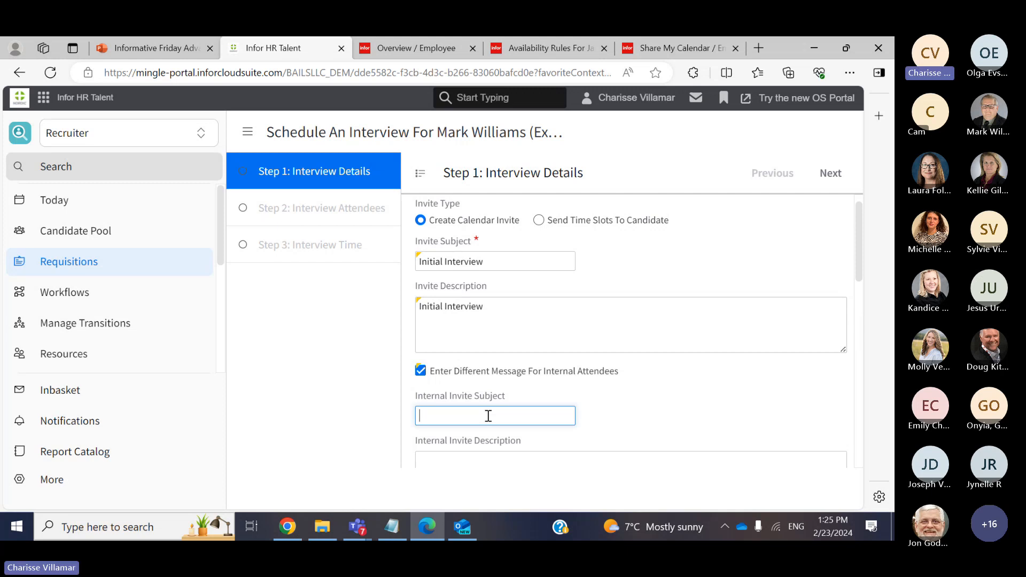
type("Scer")
key("BackSpace")
key("BackSpace")
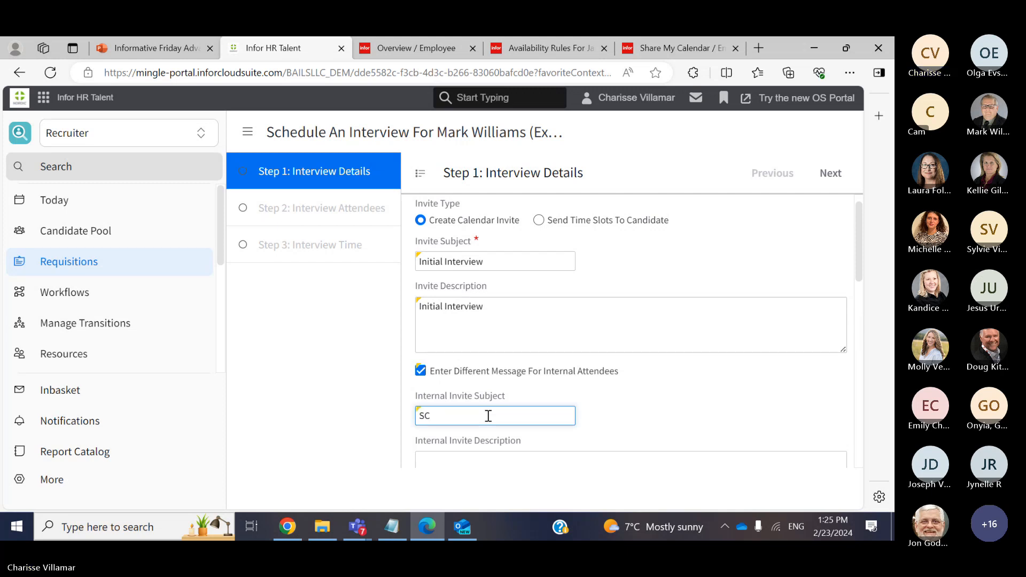
type("reening")
key("ctrl+a")
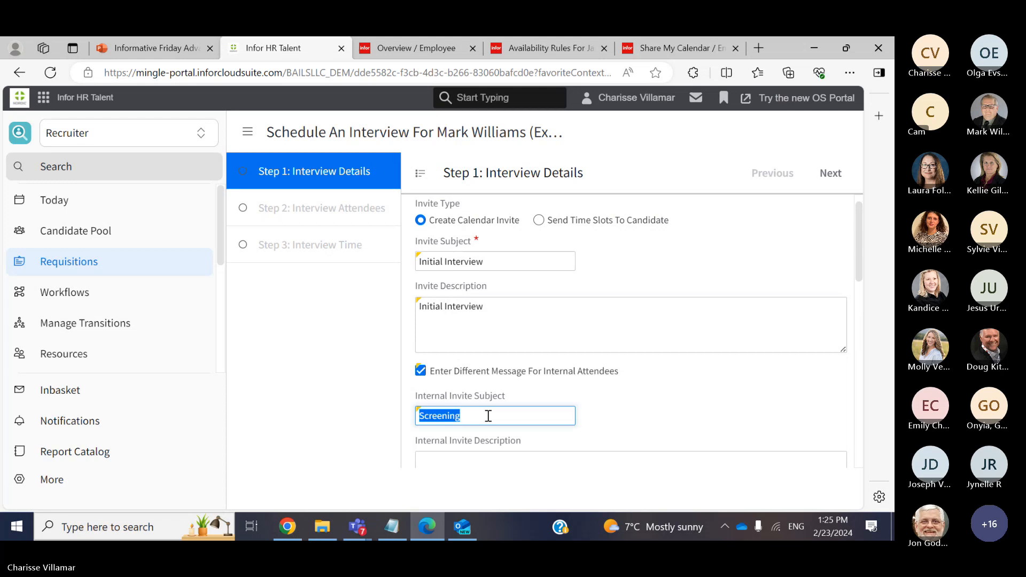
key("ctrl+c")
left_click(474, 463)
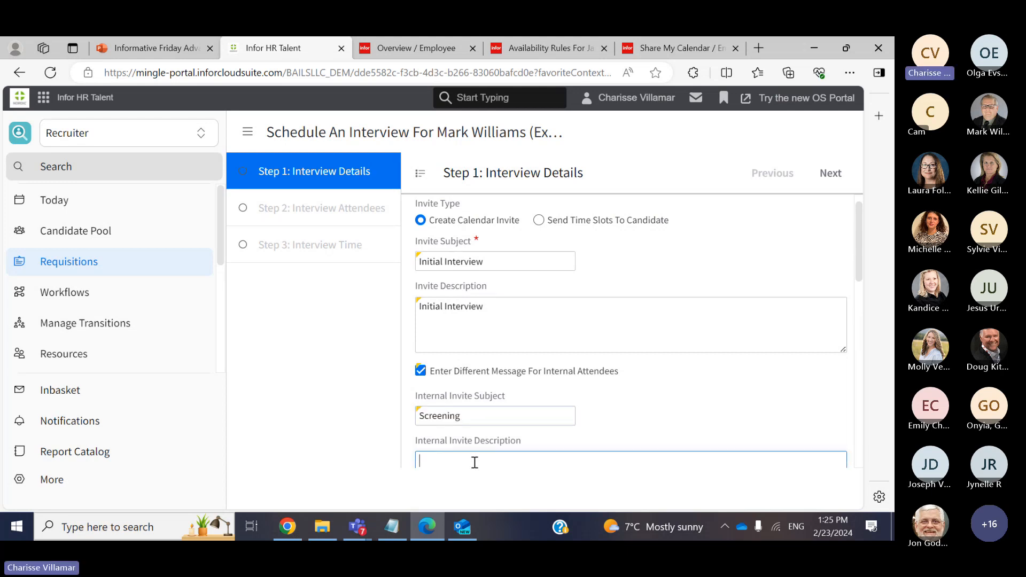
key("ctrl+v")
left_click_drag(860, 270, 866, 363)
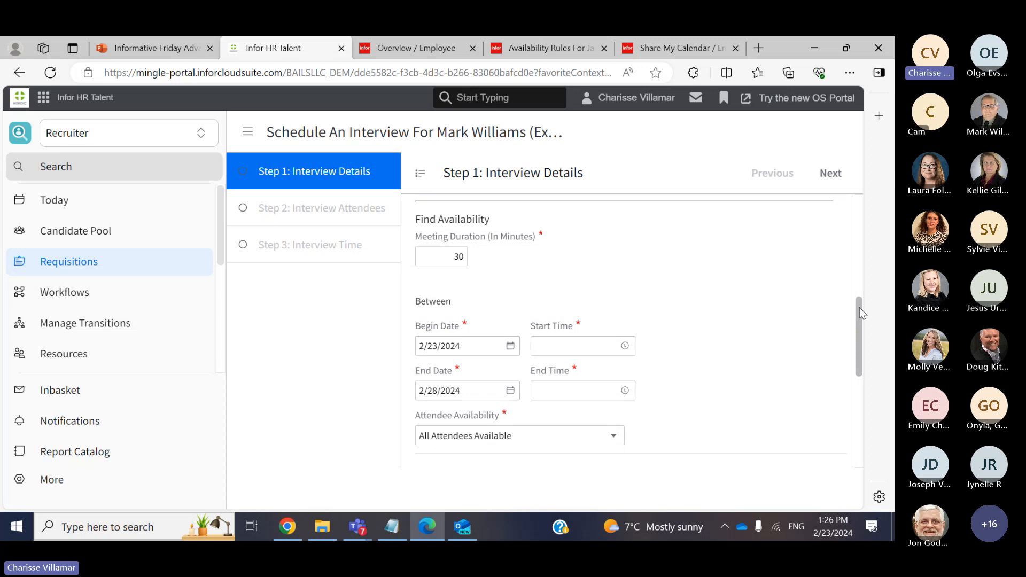
Set the availability window times: start 1:00:00 PM, end hour 5 for 5:00:00 AM
left_click_drag(859, 307, 860, 323)
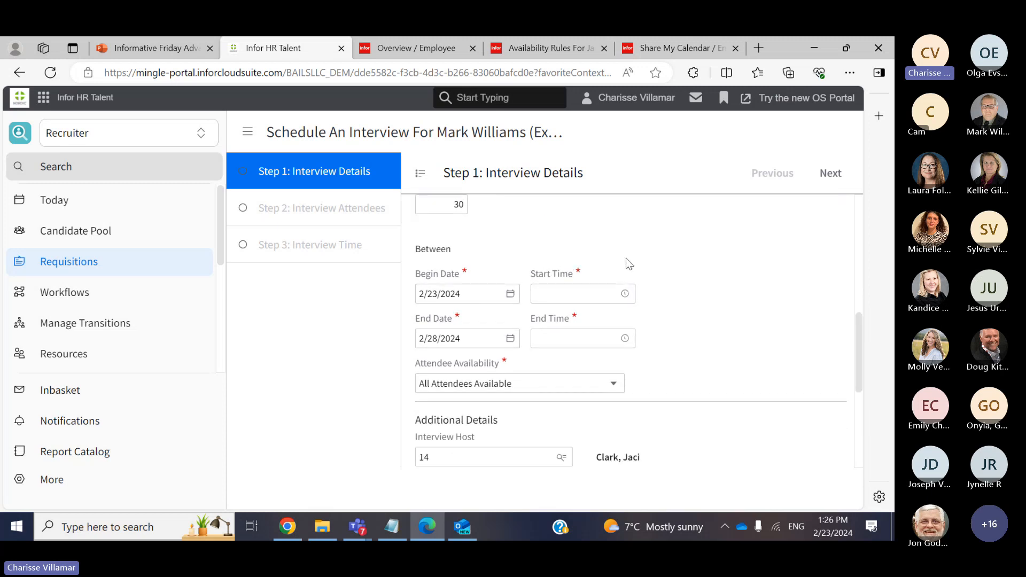
left_click(615, 291)
left_click(626, 294)
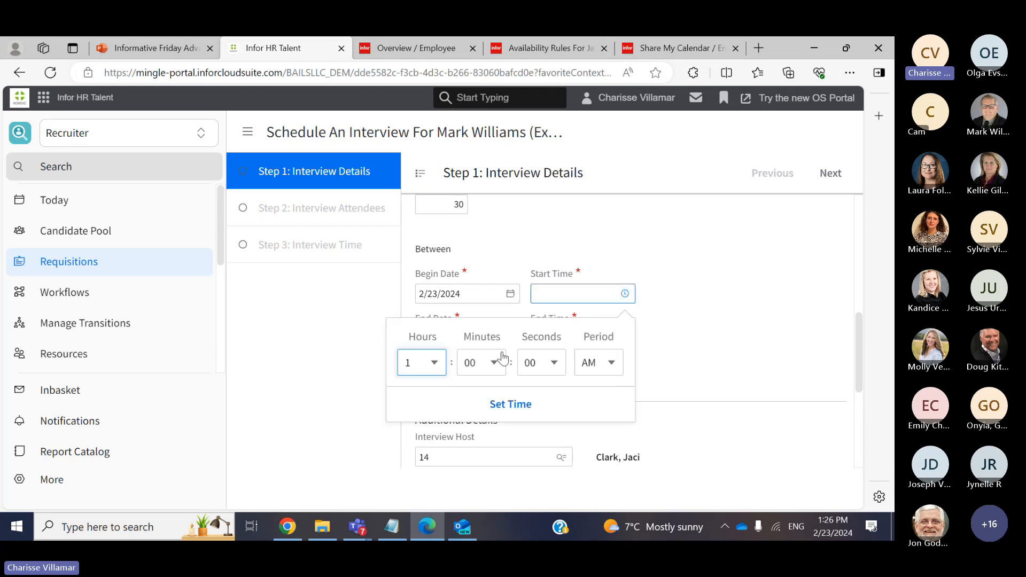
left_click(609, 362)
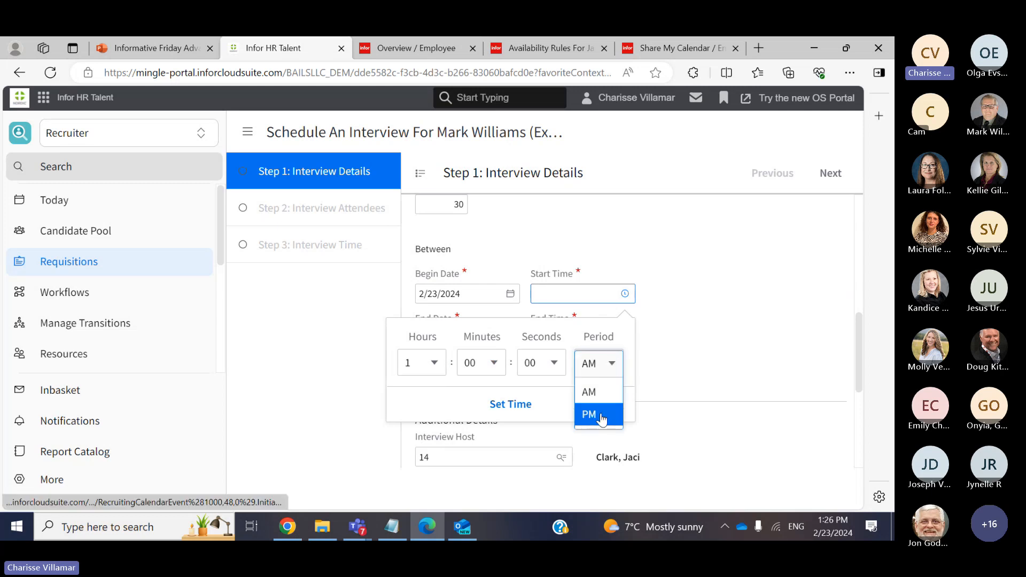
left_click(609, 413)
left_click(526, 406)
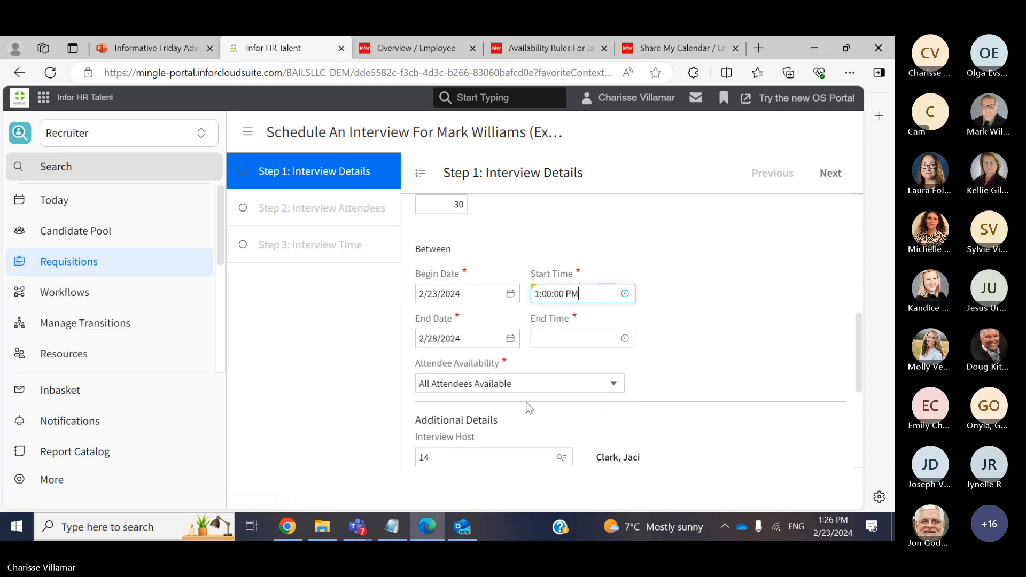
left_click(624, 338)
left_click(441, 411)
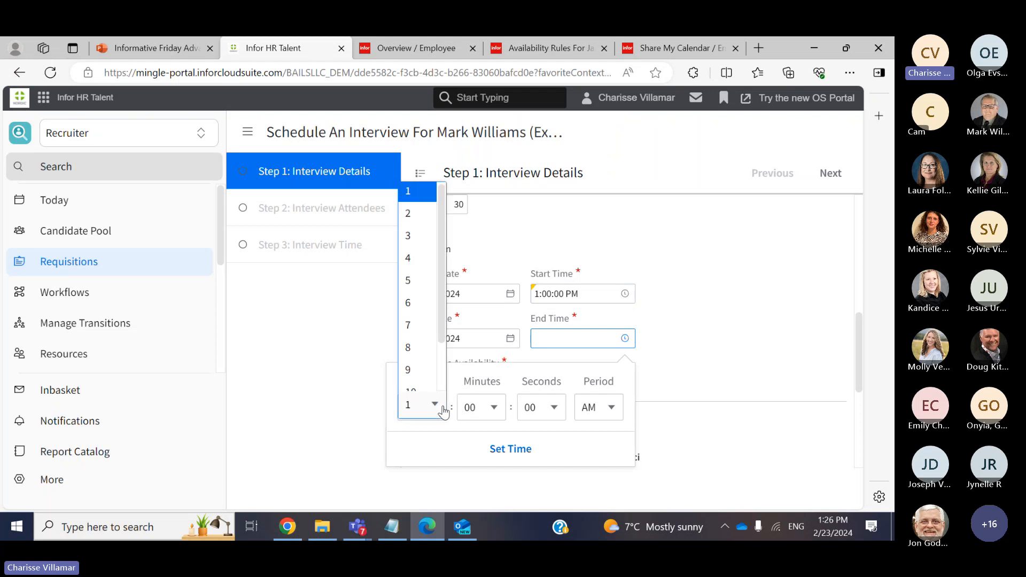
left_click(415, 280)
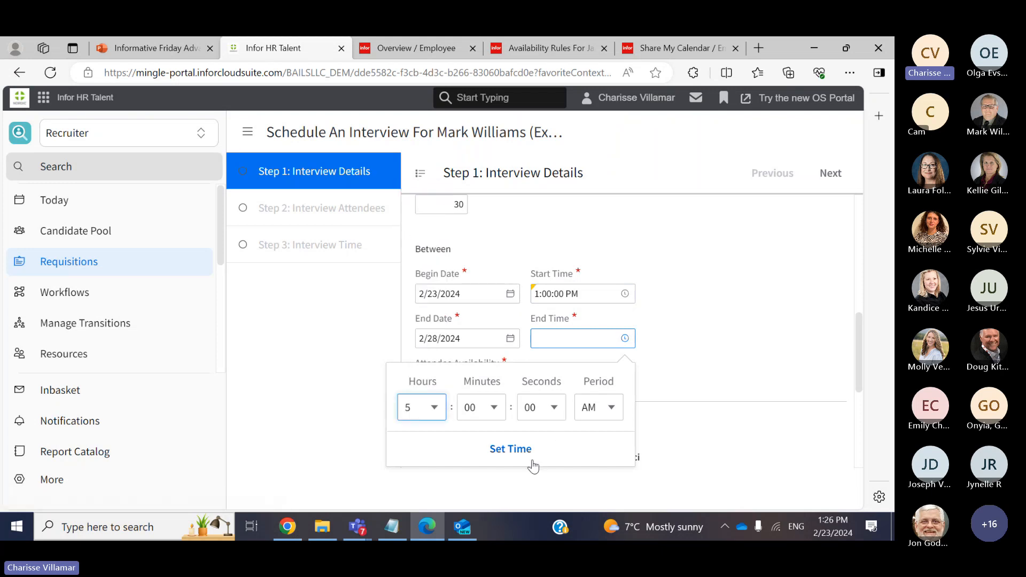
left_click(521, 450)
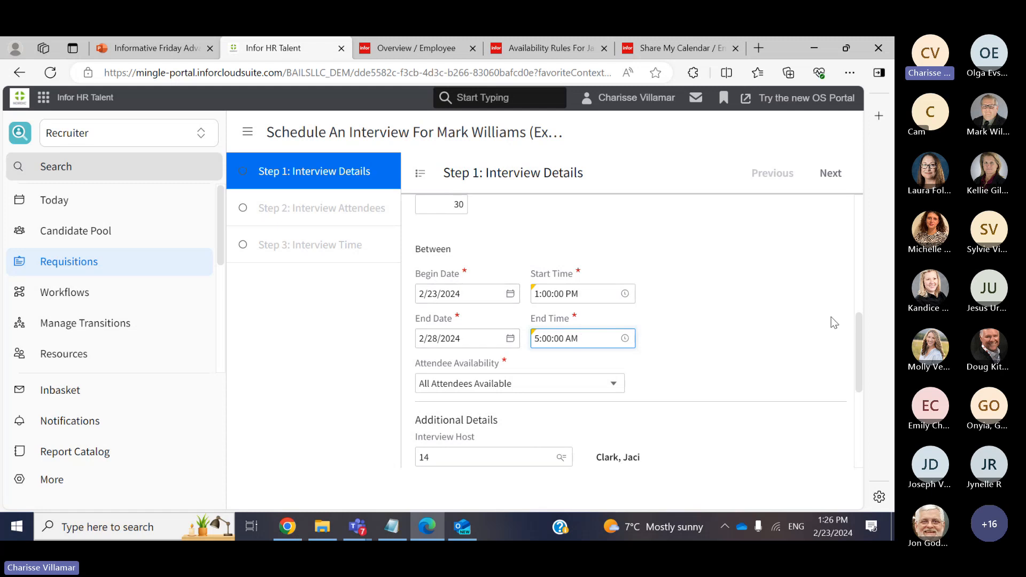
left_click_drag(860, 329, 863, 354)
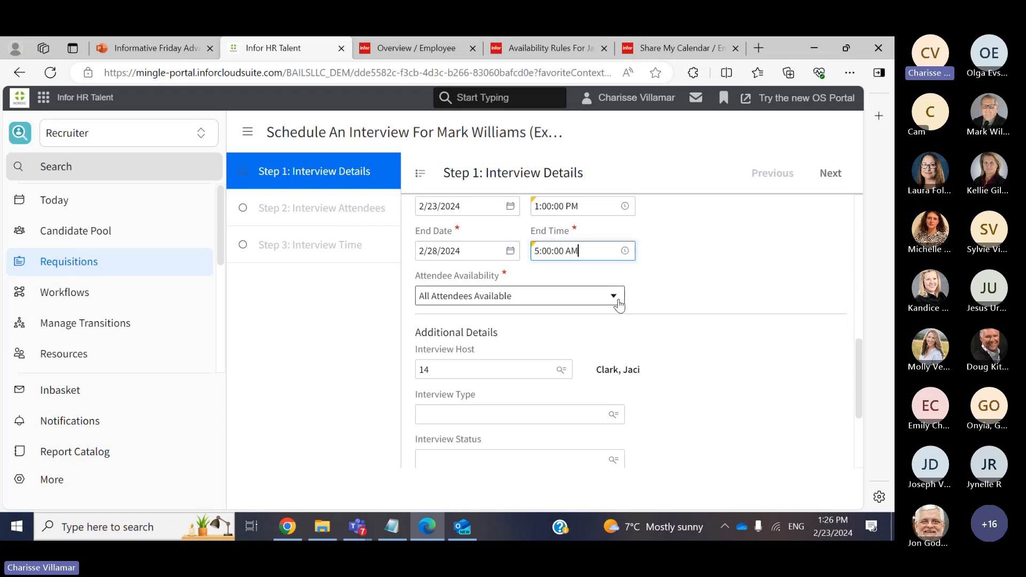
left_click(615, 297)
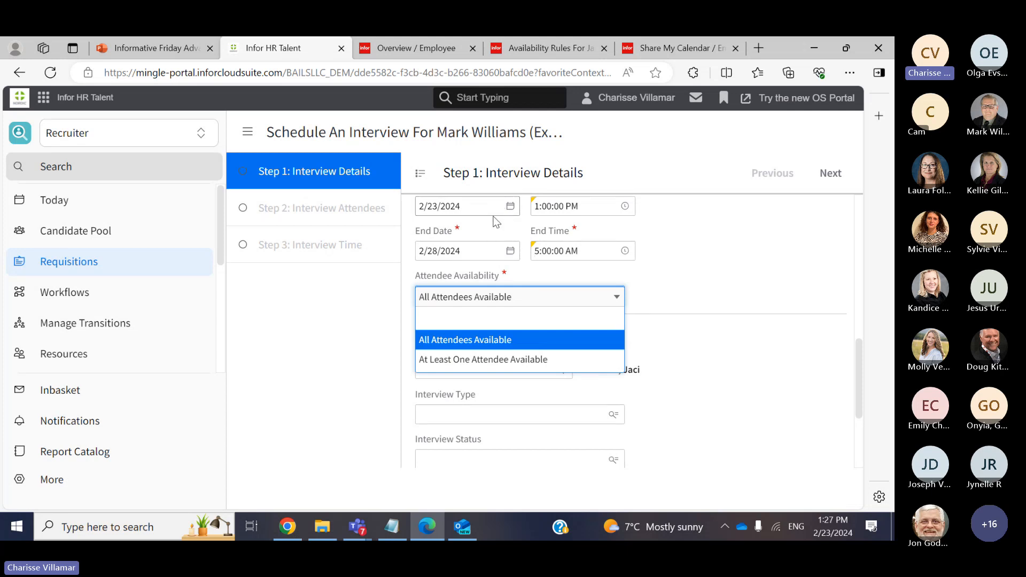
left_click(704, 267)
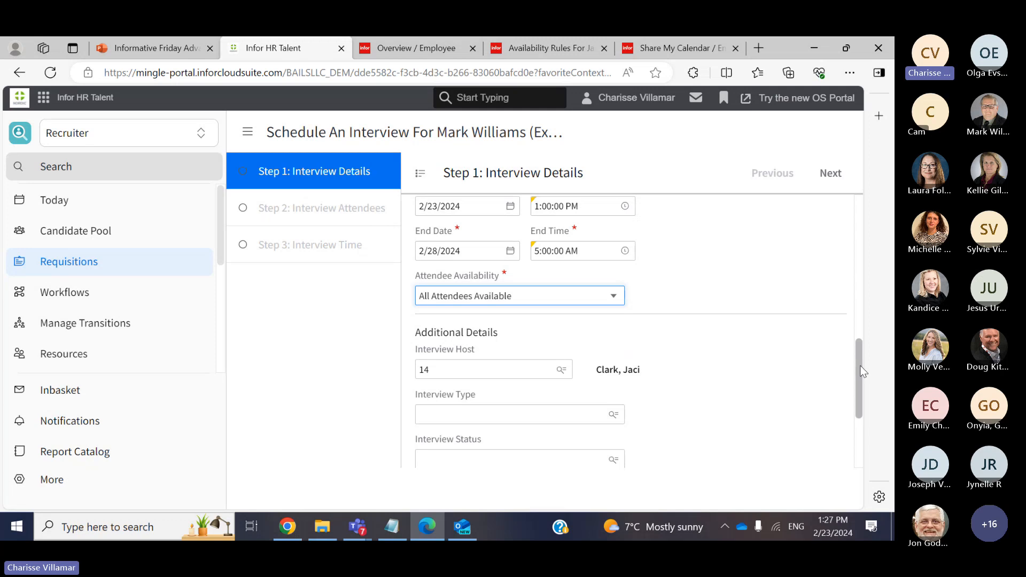
left_click_drag(861, 370, 865, 347)
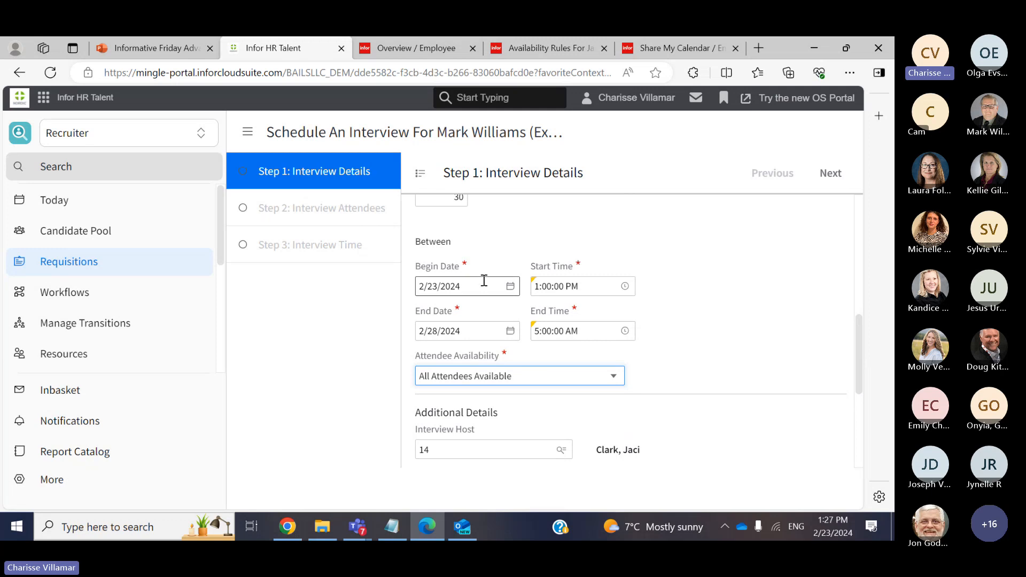
left_click(616, 379)
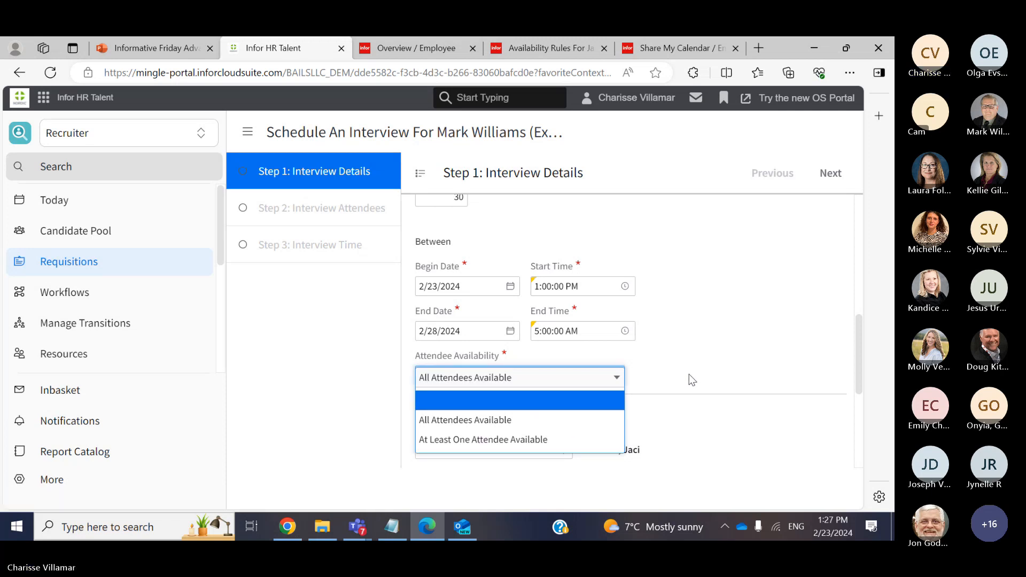
left_click(810, 401)
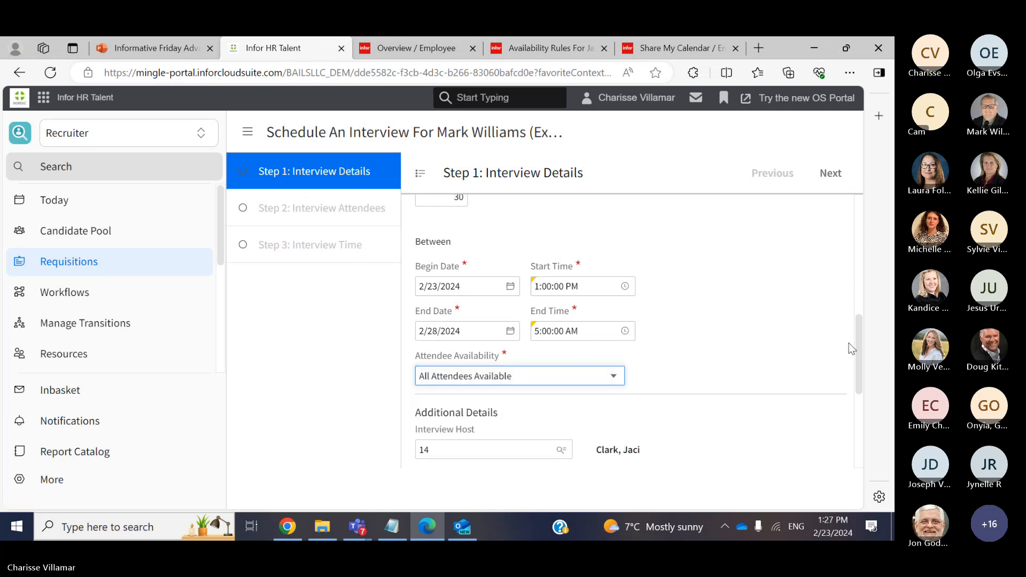
left_click_drag(860, 348, 858, 379)
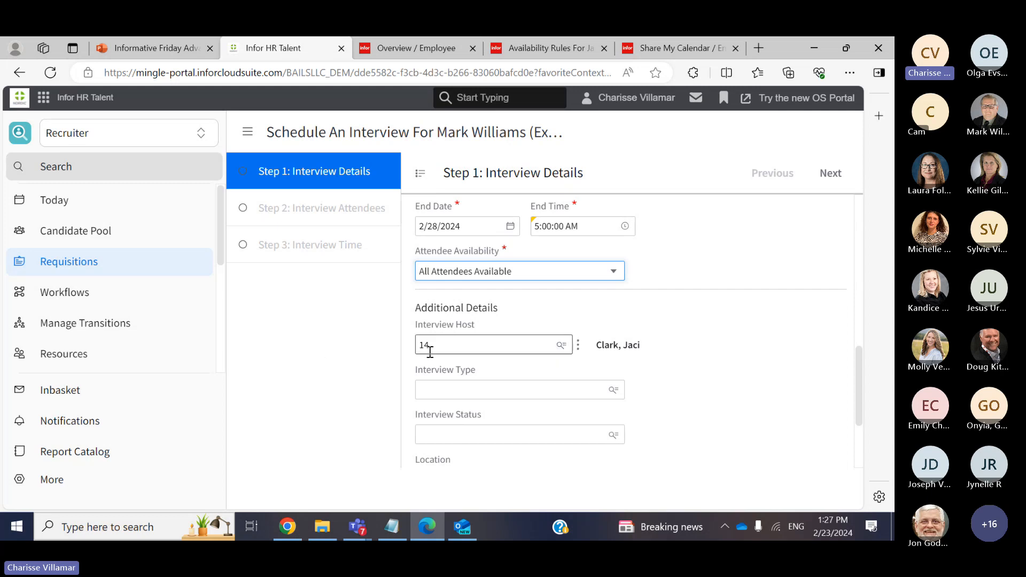
Set the interview type to WEBEX (Facetime by computer)
scroll(857, 380, "down", 1)
left_click_drag(858, 382, 858, 393)
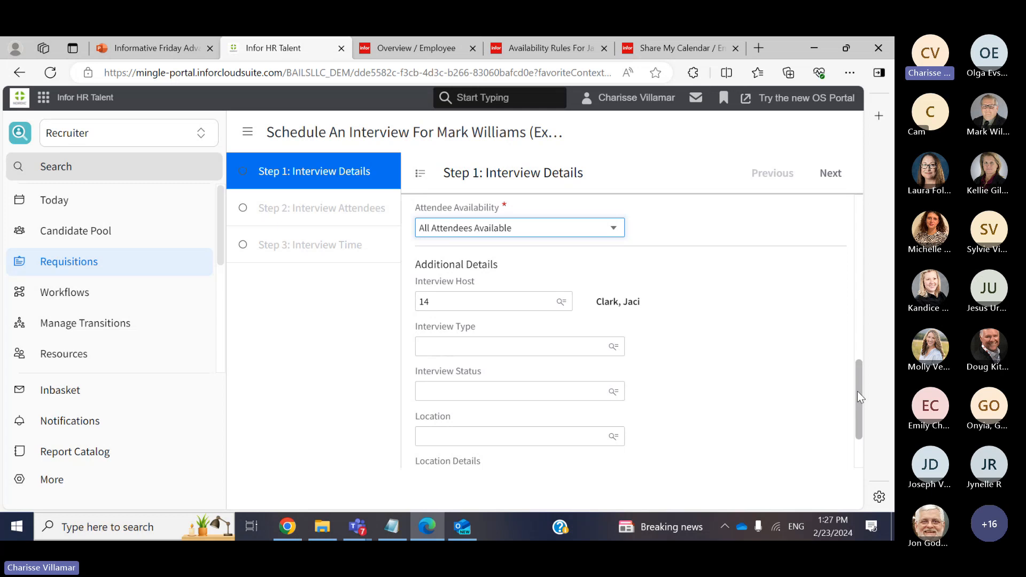
left_click_drag(858, 391, 857, 396)
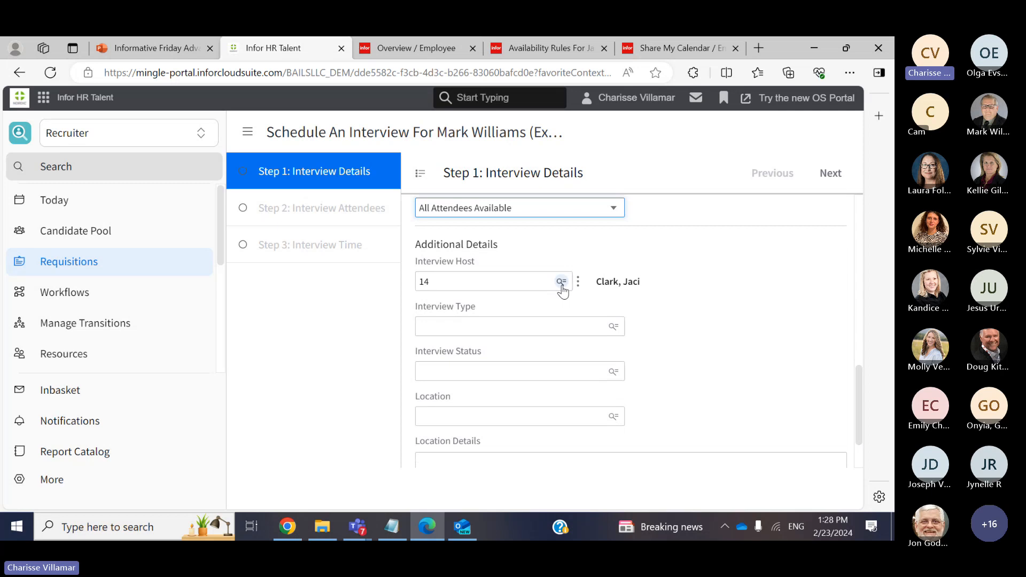
left_click(615, 326)
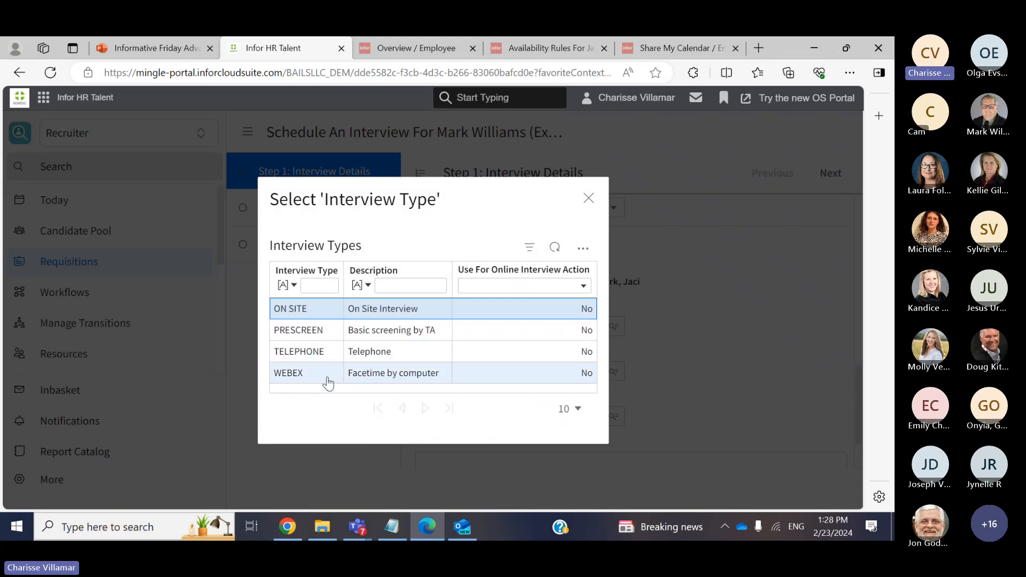
left_click(327, 380)
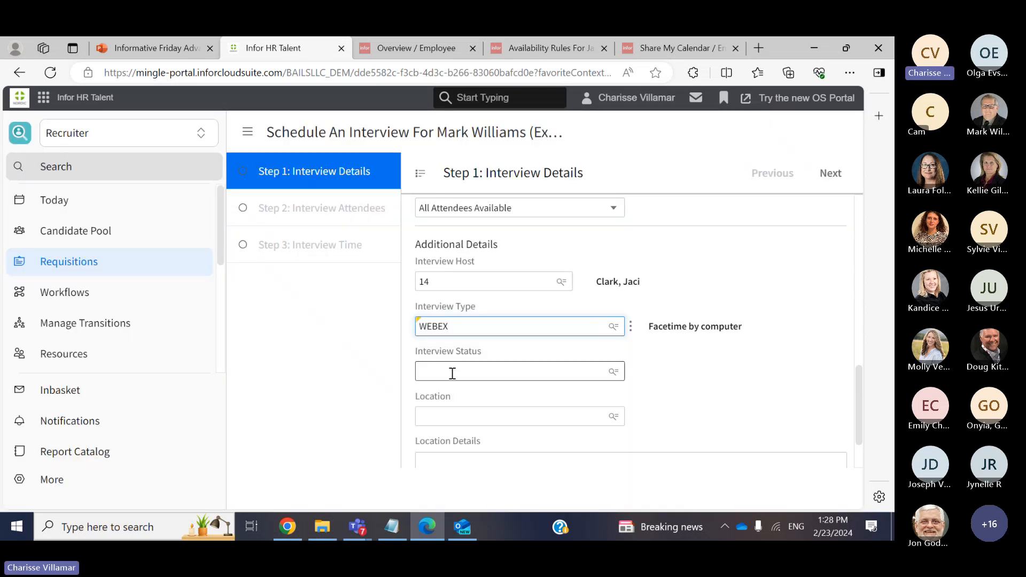
Check the Interview Status and Location lookups, leaving both fields empty
left_click(611, 372)
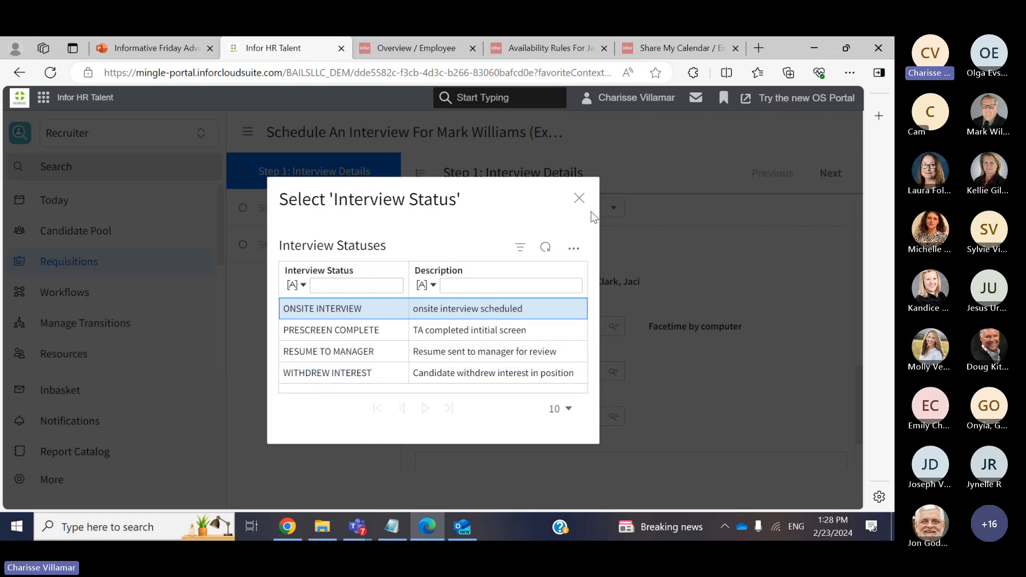
left_click(579, 198)
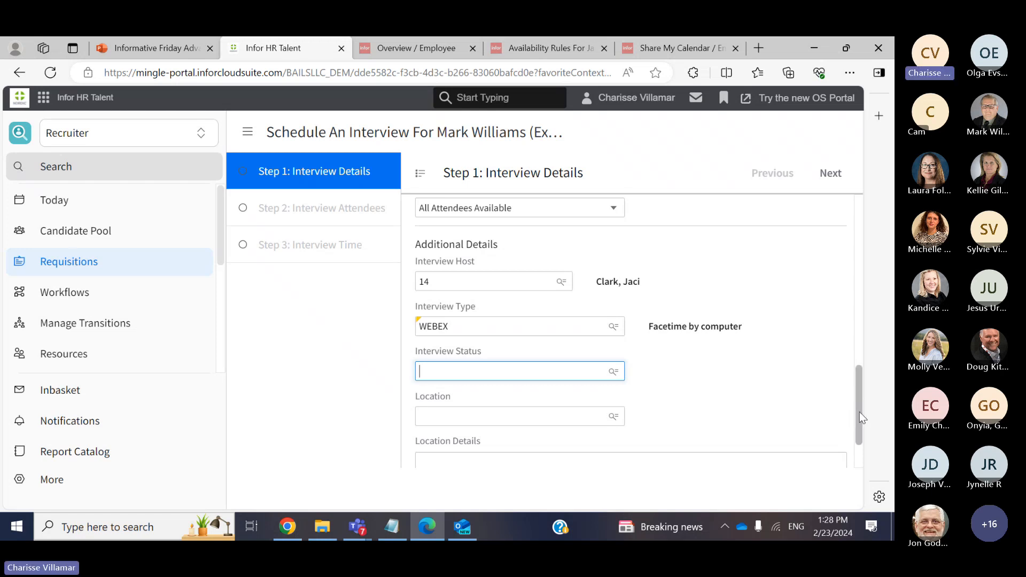
left_click_drag(860, 412, 859, 414)
scroll(859, 414, "down", 2)
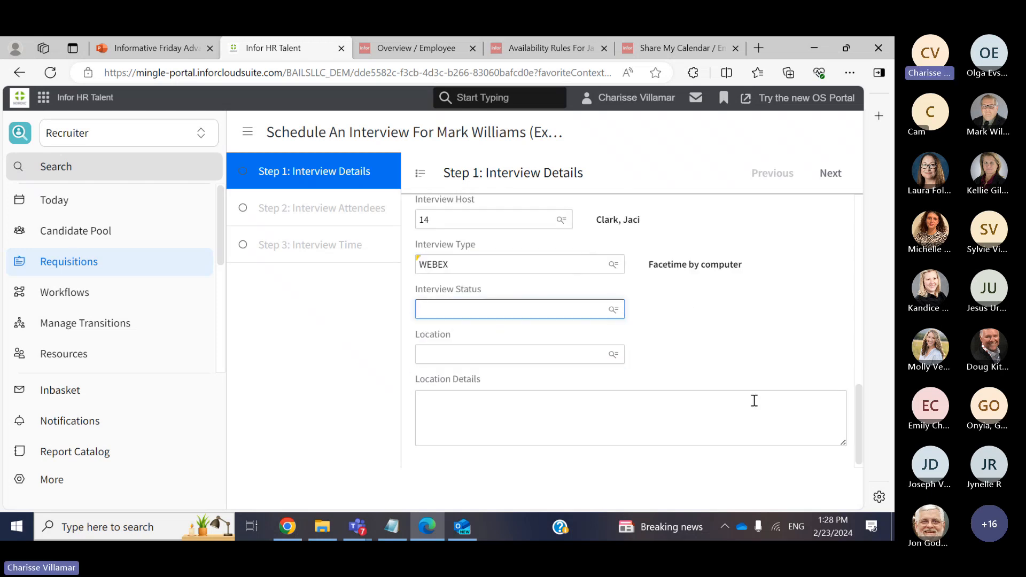
left_click(614, 355)
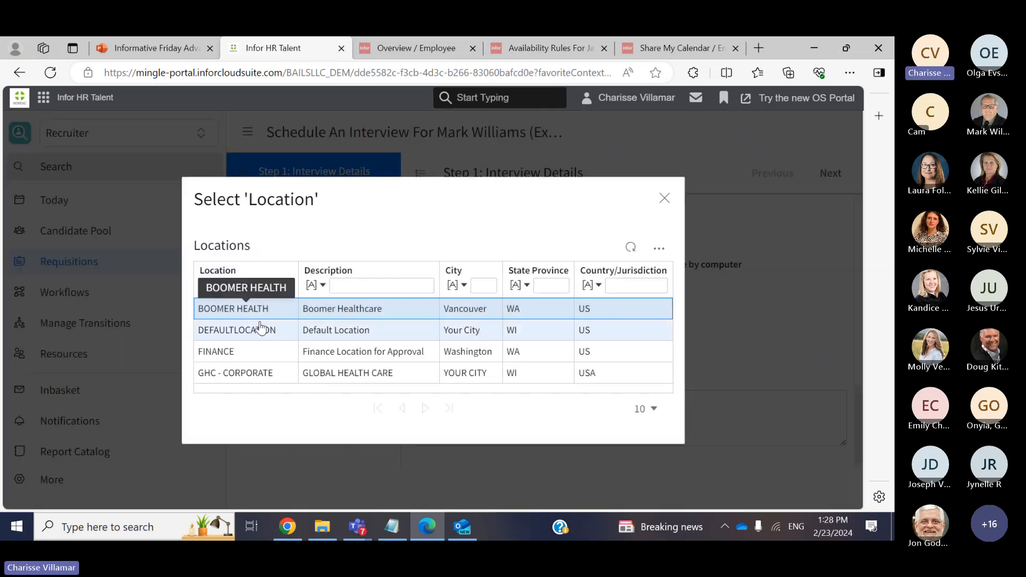
left_click(664, 199)
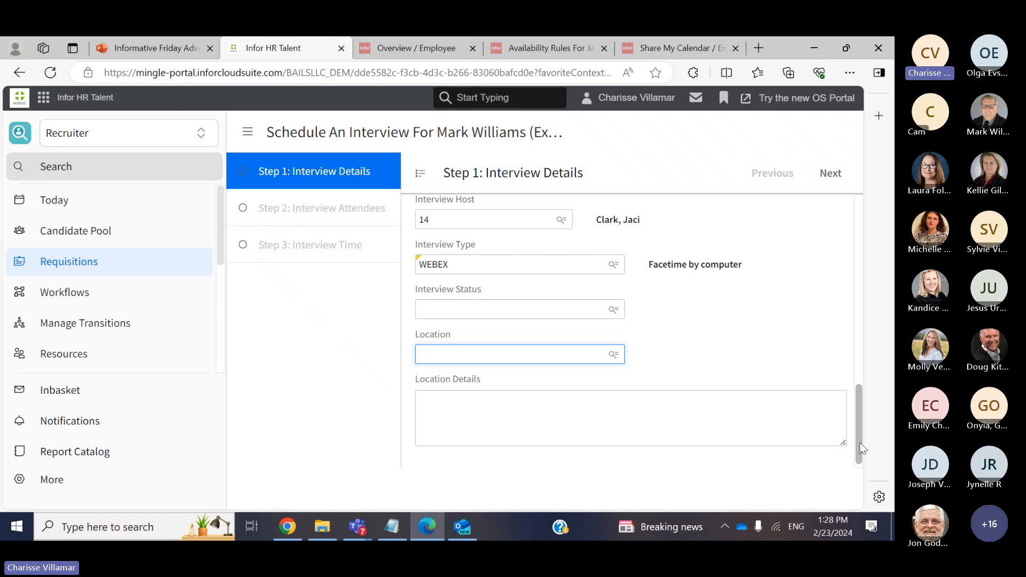
left_click_drag(859, 445, 874, 250)
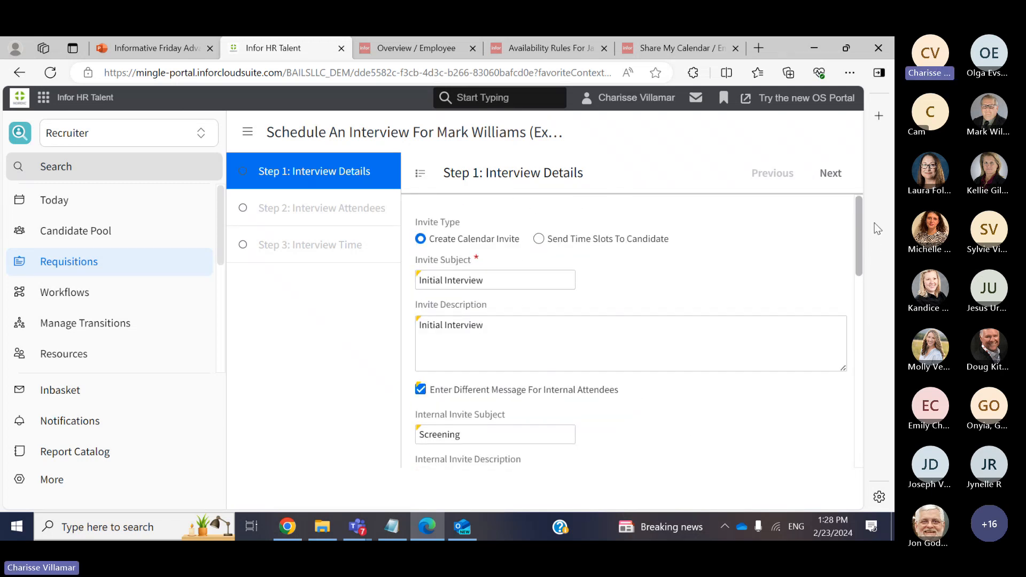
Go to Step 2 and add the host, found by name filter, to the interview team
left_click(829, 174)
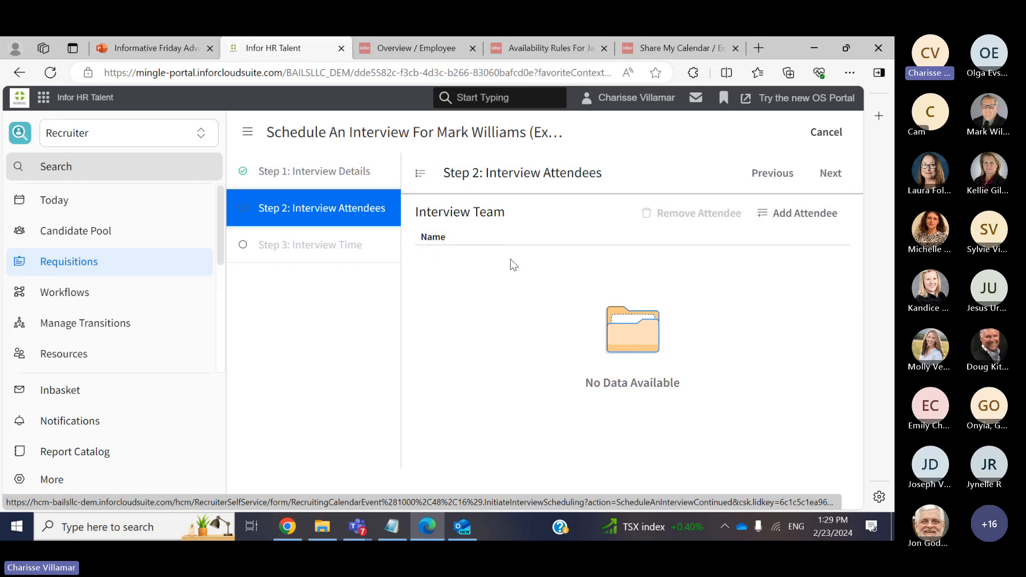
left_click(780, 222)
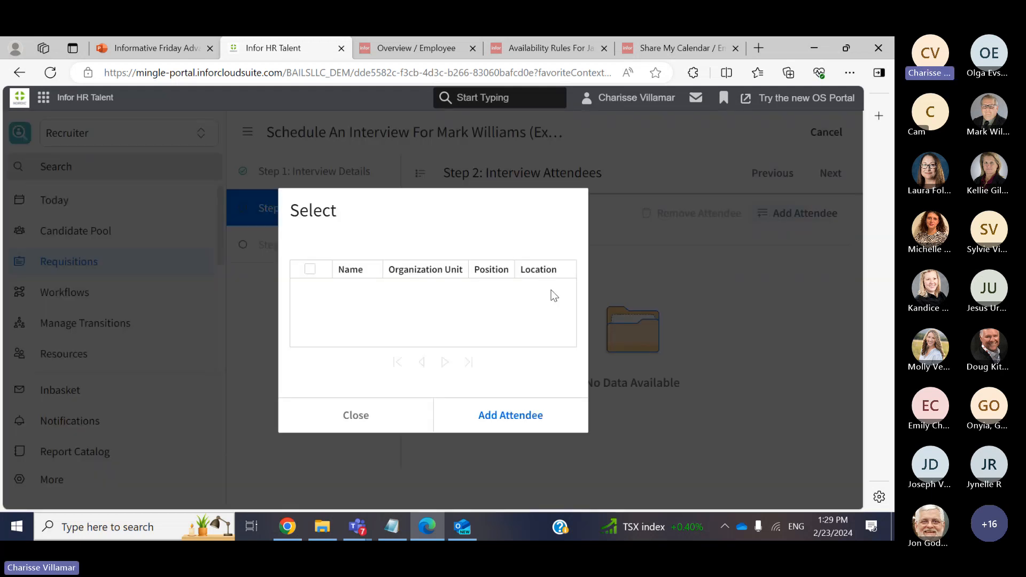
left_click(655, 236)
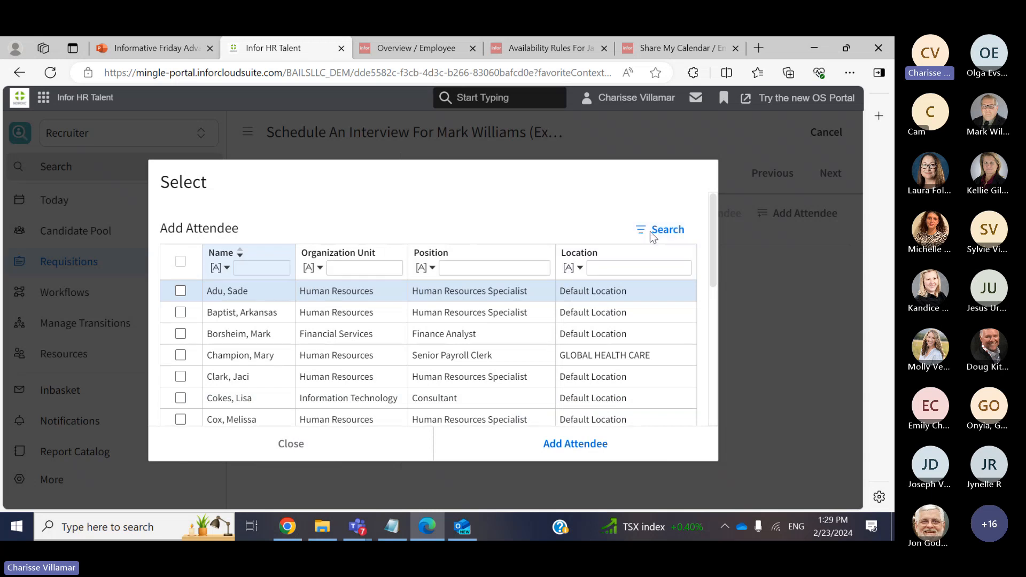
left_click(253, 269)
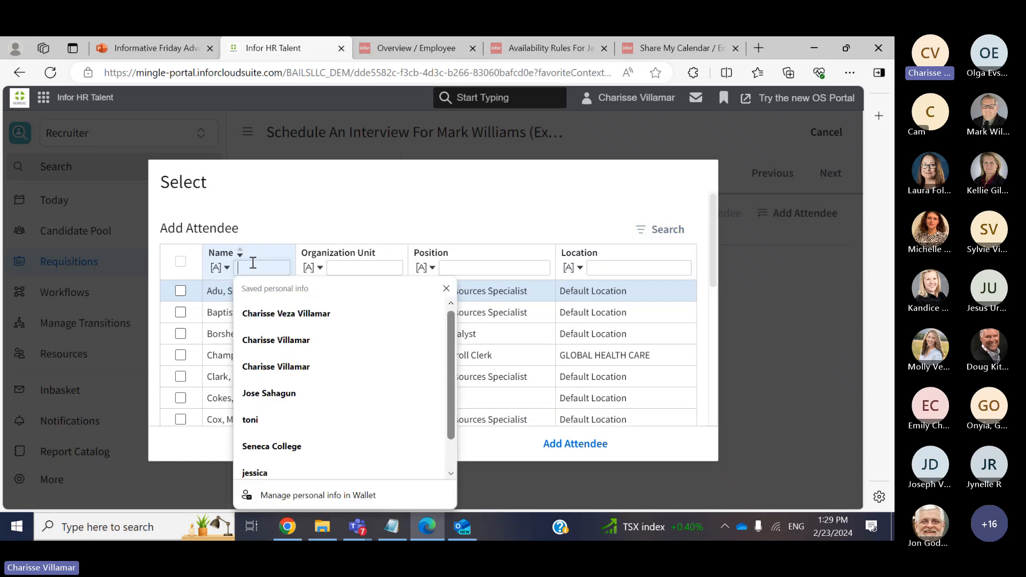
type("jaci")
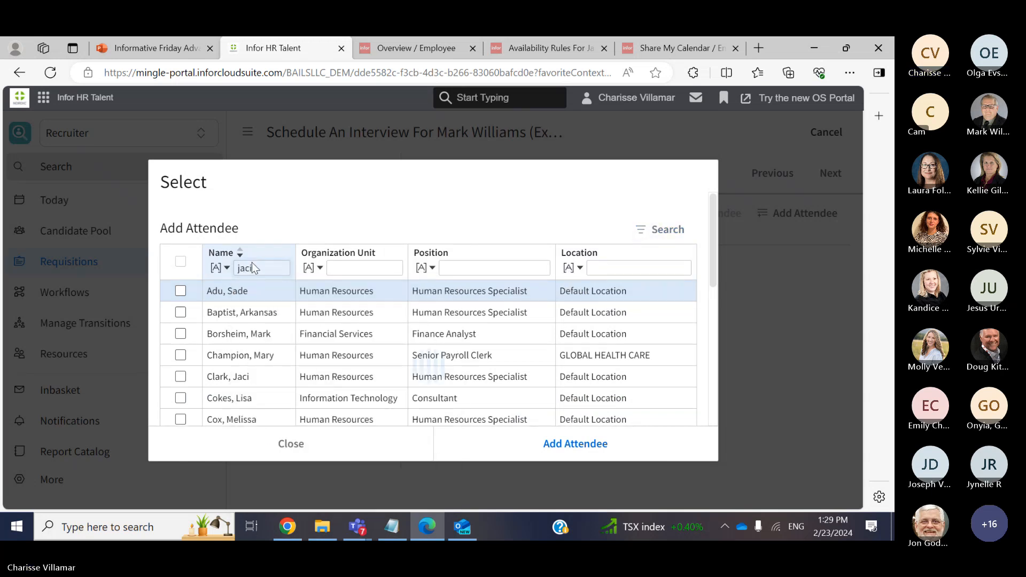
key("Return")
left_click(247, 314)
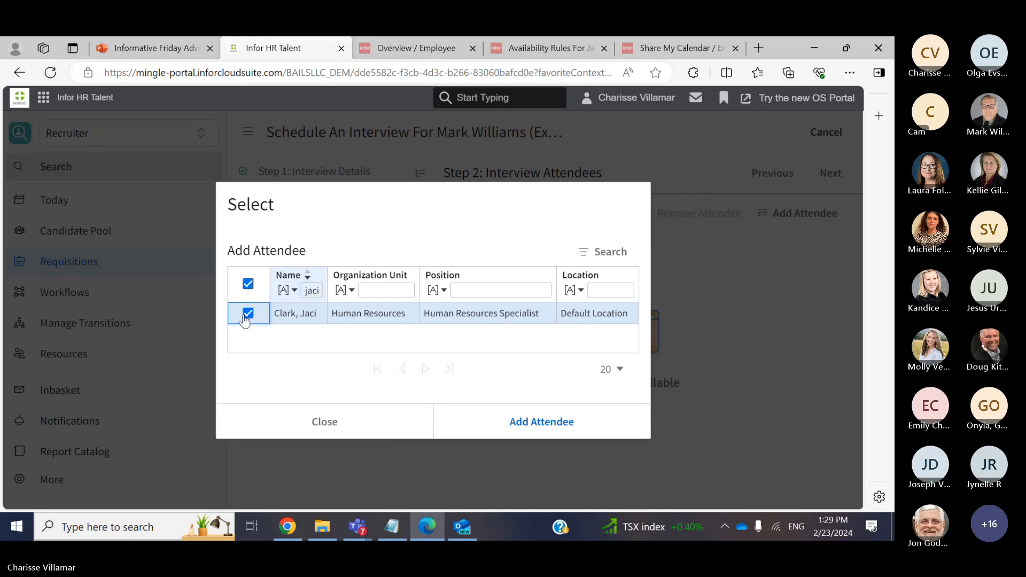
left_click(500, 433)
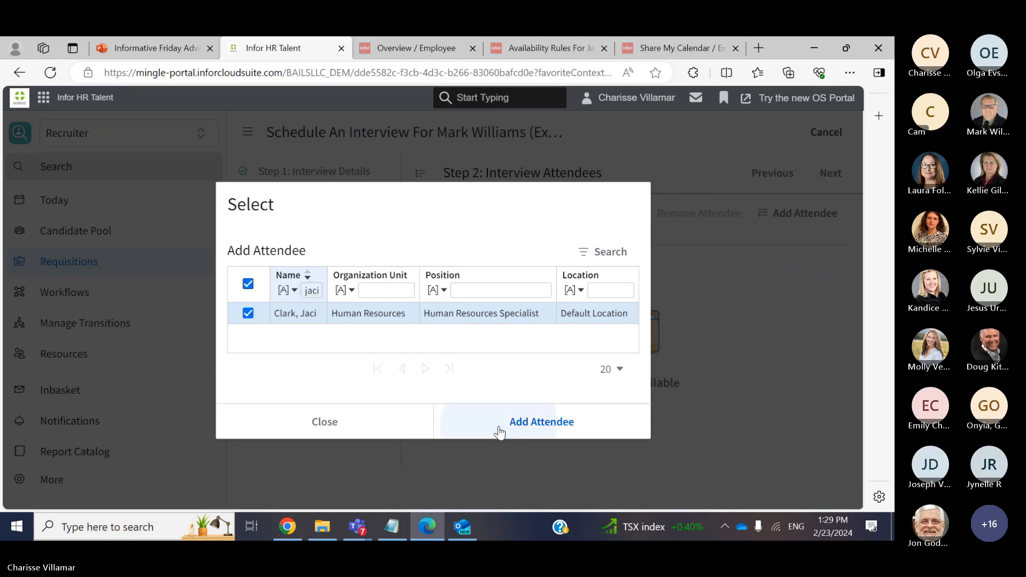
left_click(377, 435)
left_click(844, 137)
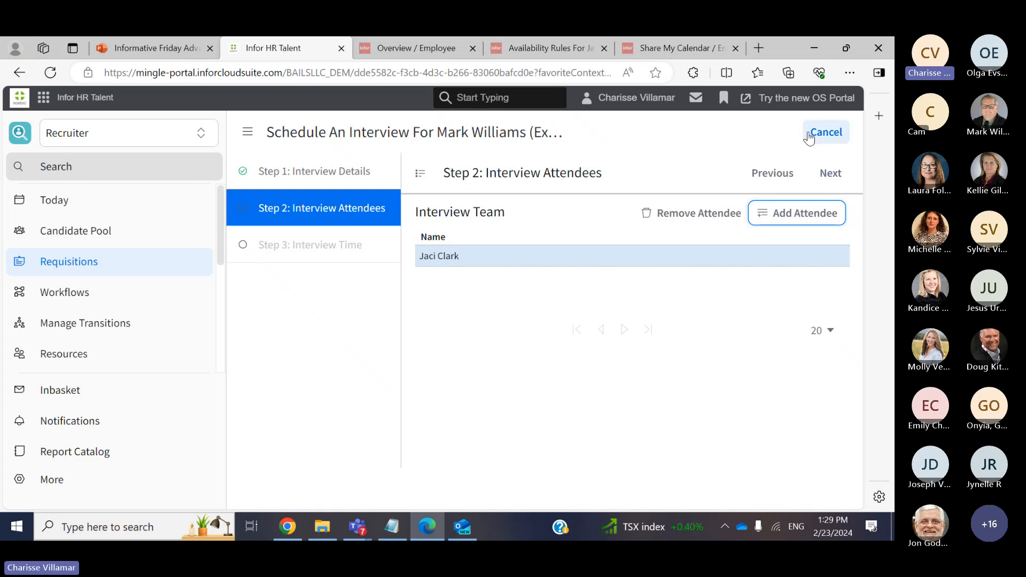
Continue to the interview time calendar, briefly visiting the recruiter overview page and back
left_click(823, 173)
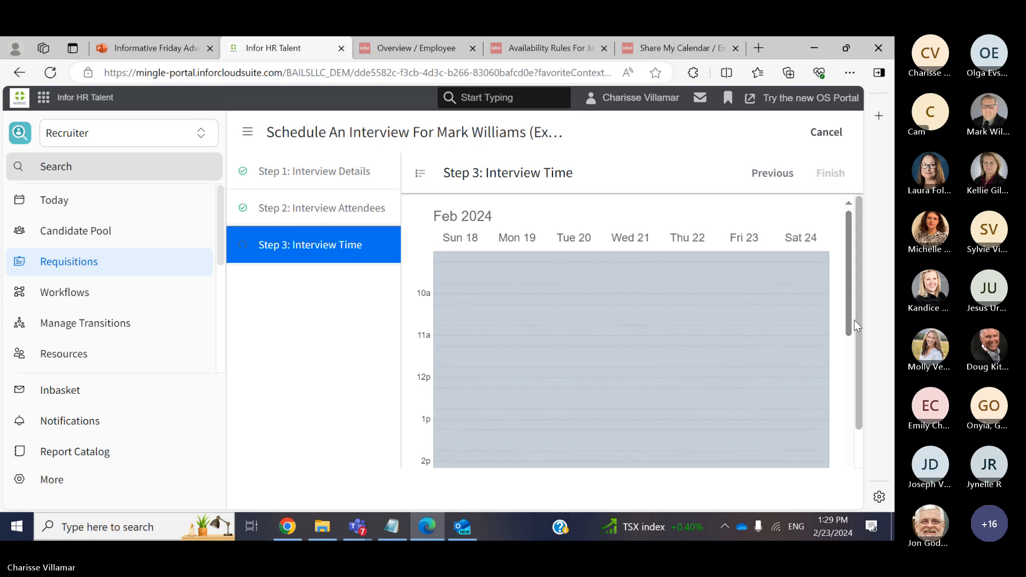
scroll(857, 309, "down", 2)
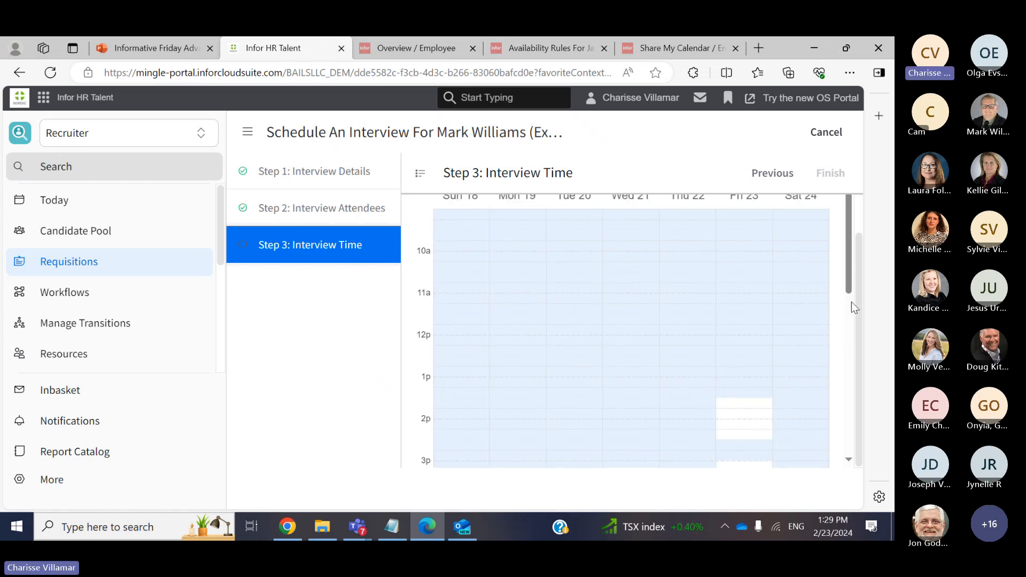
scroll(852, 297, "down", 4)
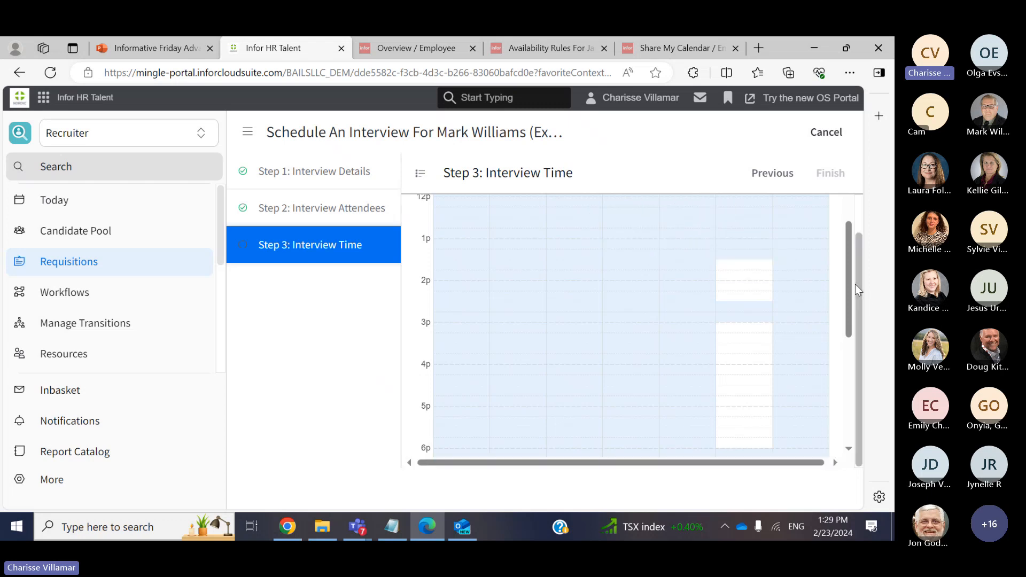
left_click(442, 51)
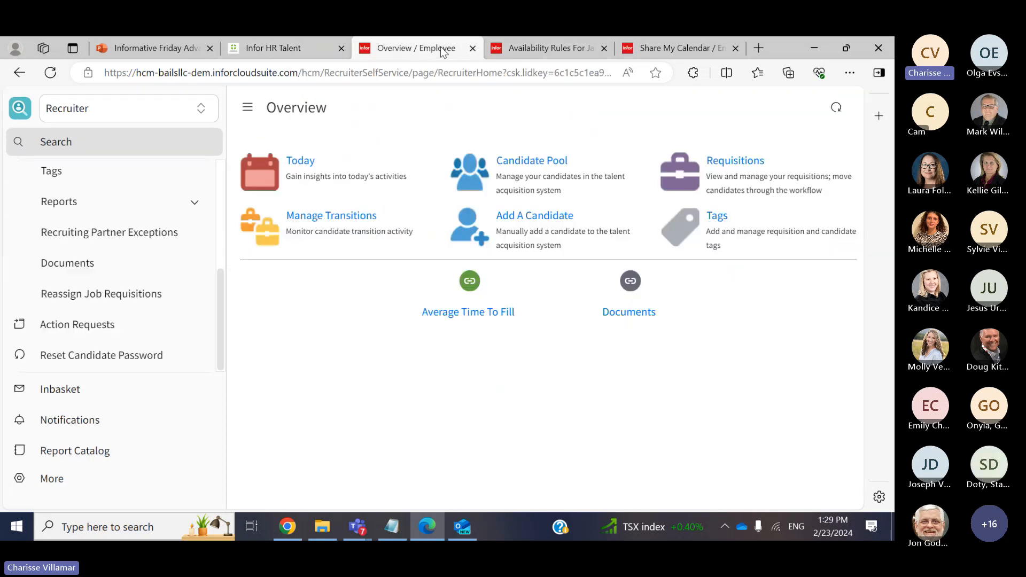
left_click(273, 49)
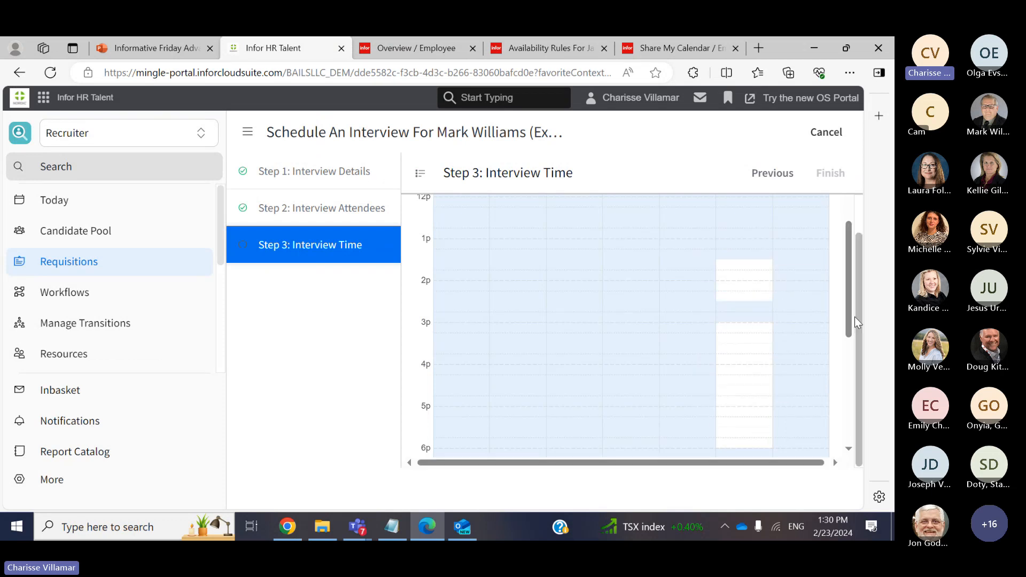
left_click_drag(849, 323, 848, 439)
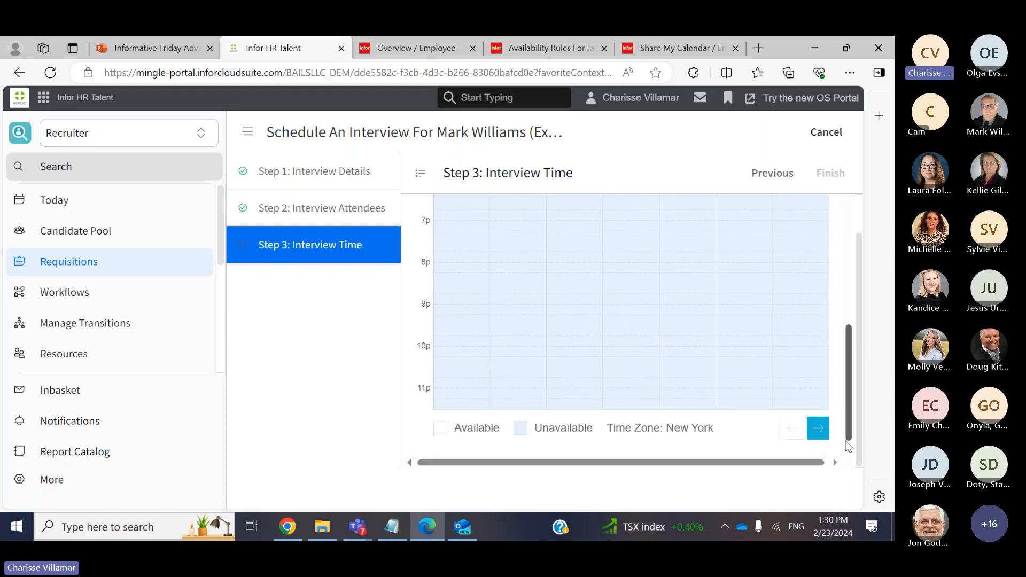
Pick next week's 1:00PM–1:30PM slot and finish scheduling
left_click(820, 430)
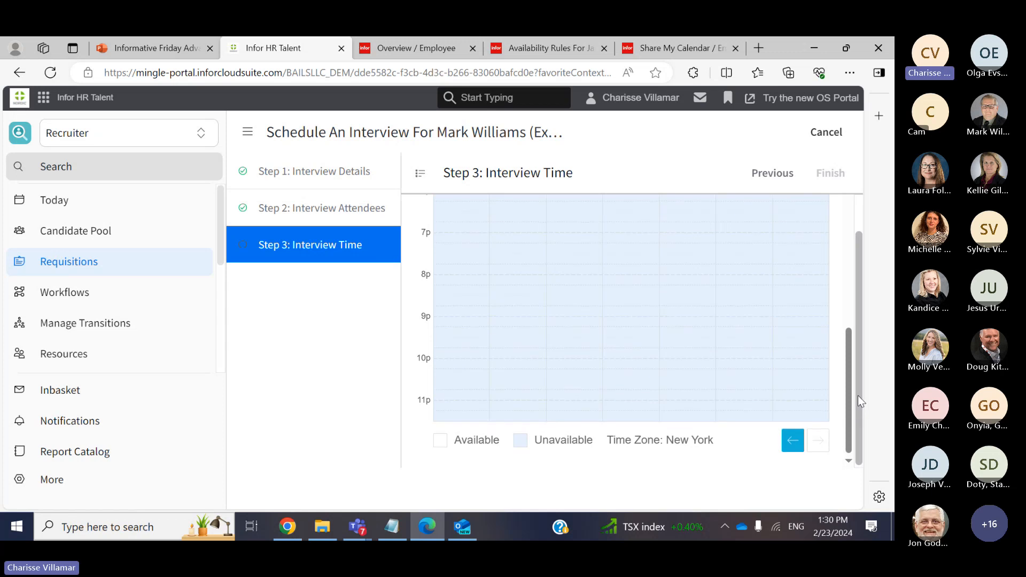
left_click_drag(847, 398, 848, 293)
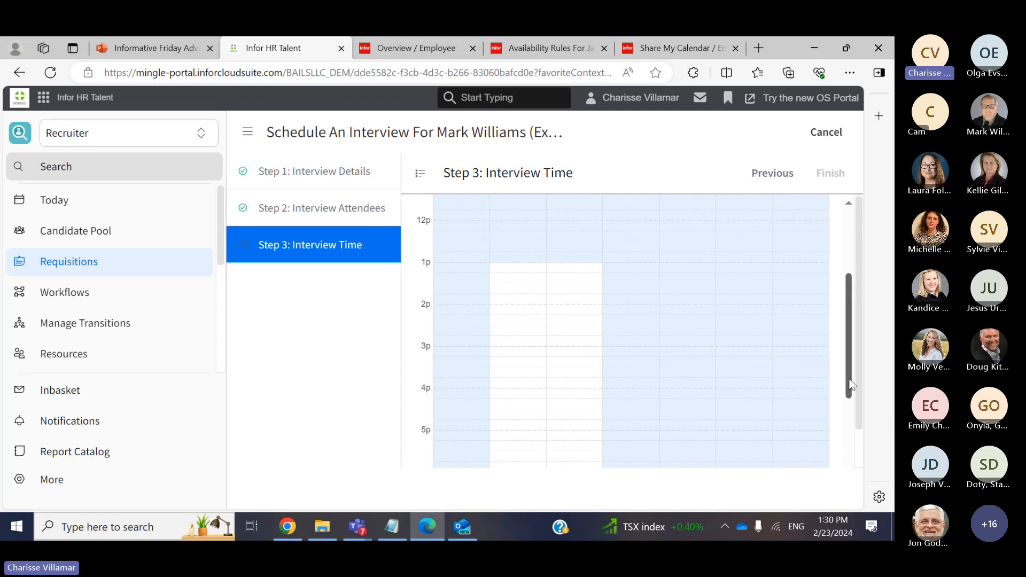
left_click_drag(852, 385, 851, 366)
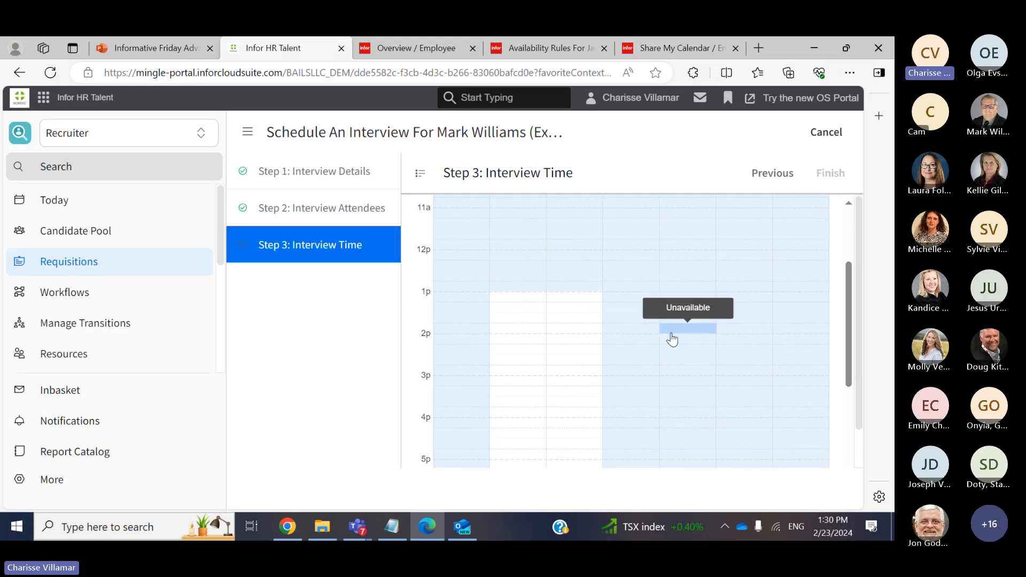
left_click(525, 303)
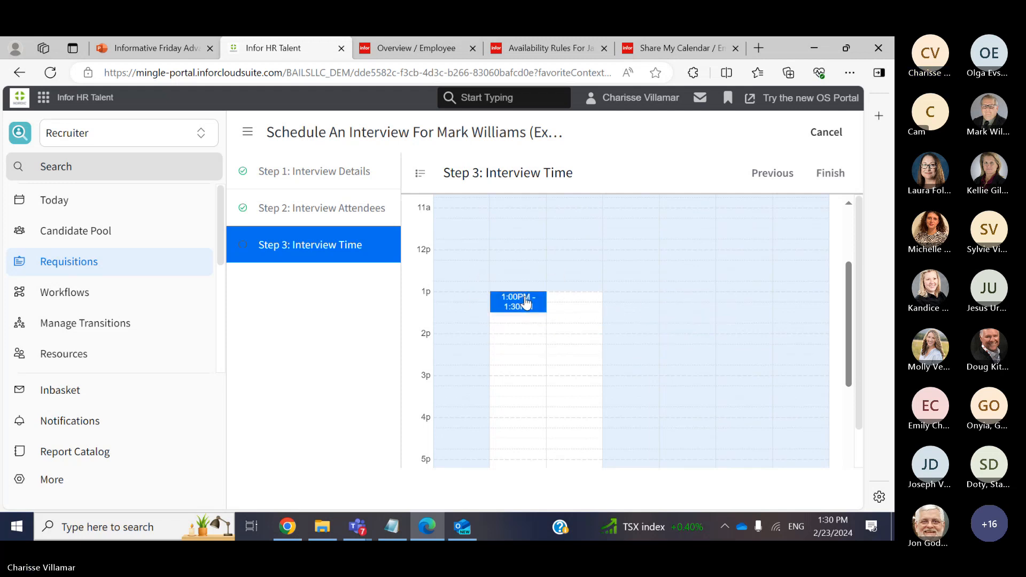
left_click(830, 174)
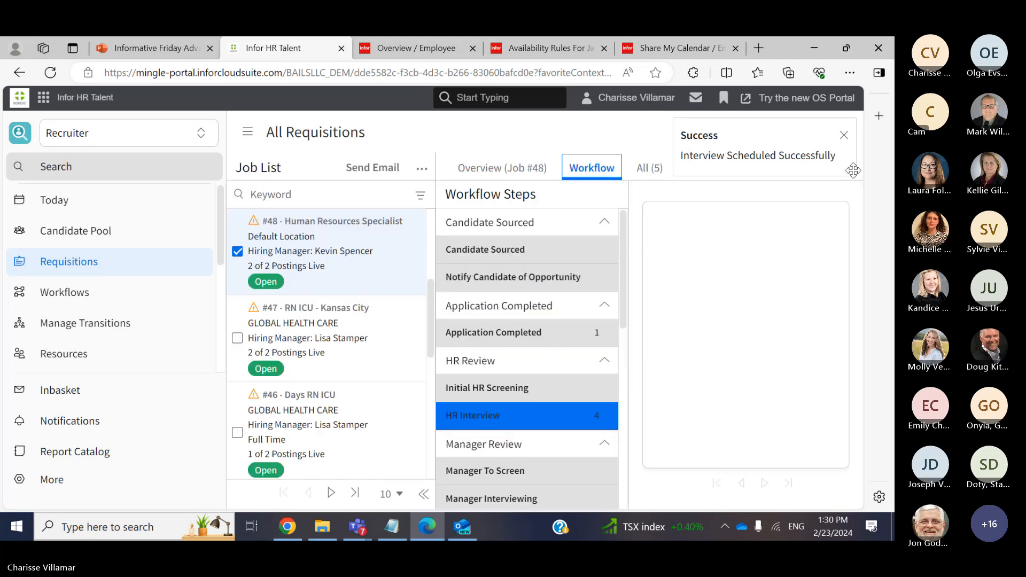
Close the Interview Scheduled Successfully confirmation
left_click(843, 136)
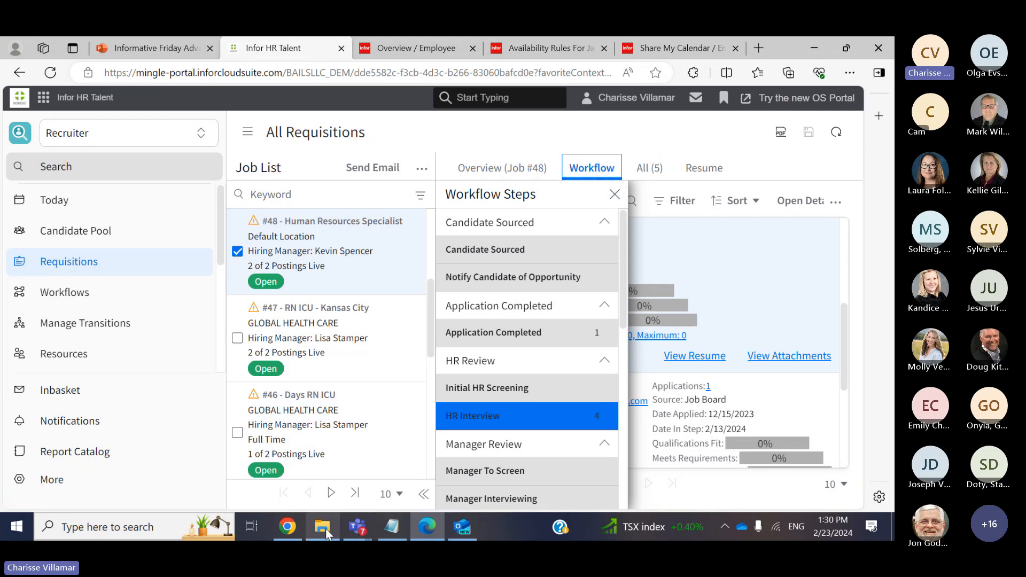
mouse_move(294, 534)
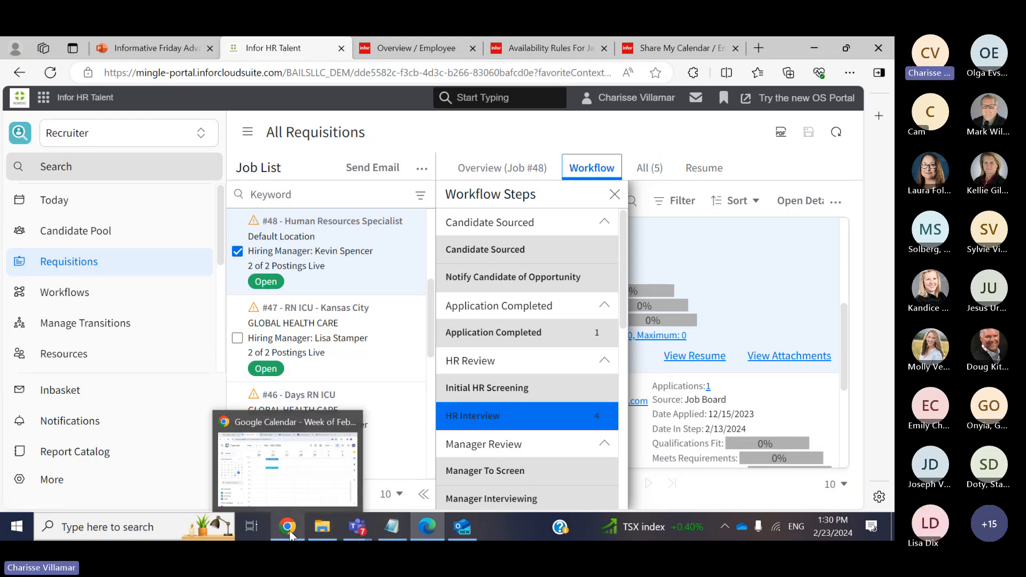
Bring Google Calendar forward, review the Feb–Mar 2024 week, then switch to the Gmail inbox
left_click(291, 533)
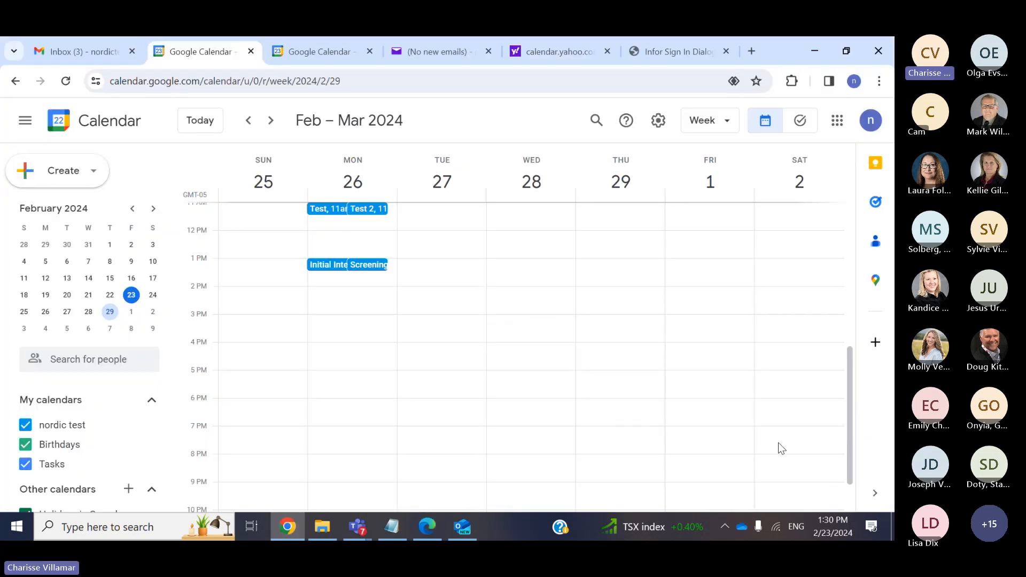
left_click_drag(848, 405, 852, 379)
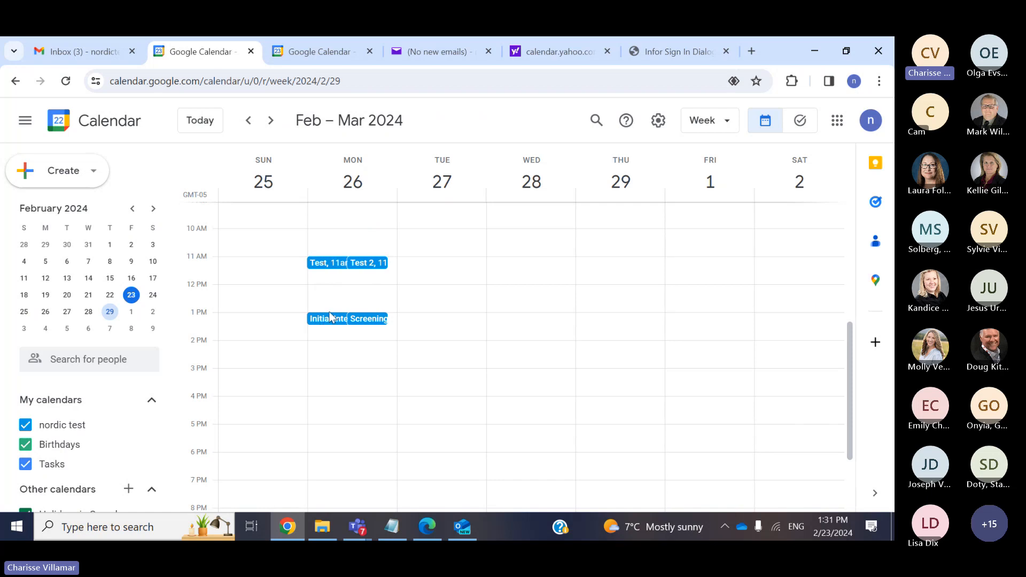
left_click(93, 53)
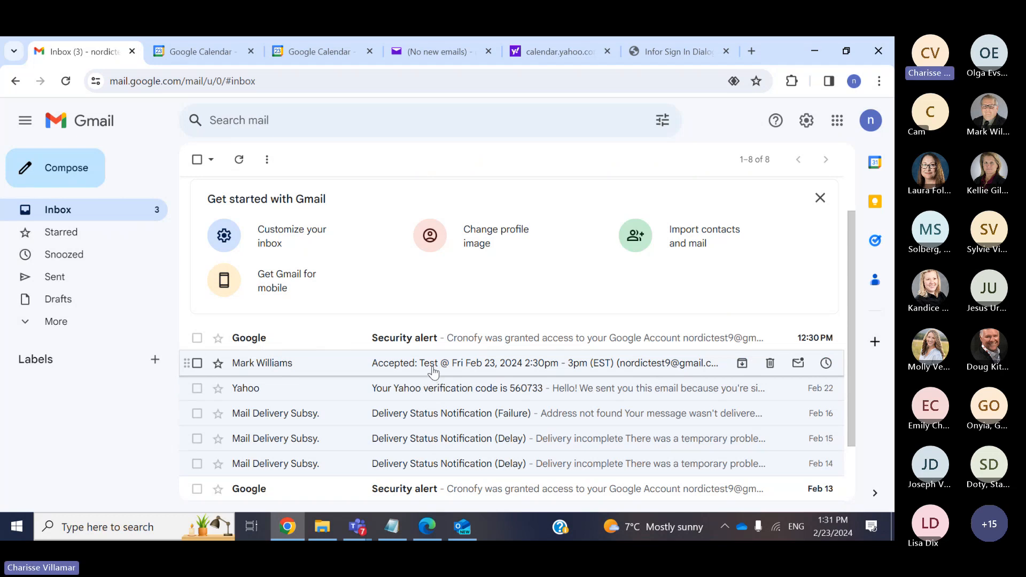
After checking the Accepted reply, return to the Google Calendar week tab
left_click(181, 52)
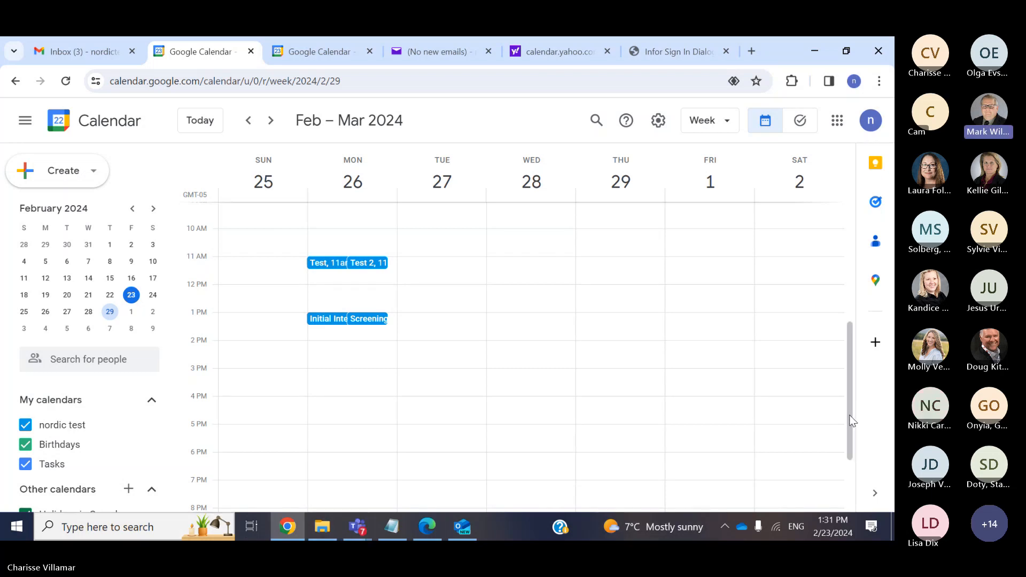
Scroll the calendar week slightly and switch back to the Infor HR Talent window
mouse_move(849, 416)
left_mouse_down()
mouse_move(848, 426)
mouse_move(847, 416)
left_mouse_up()
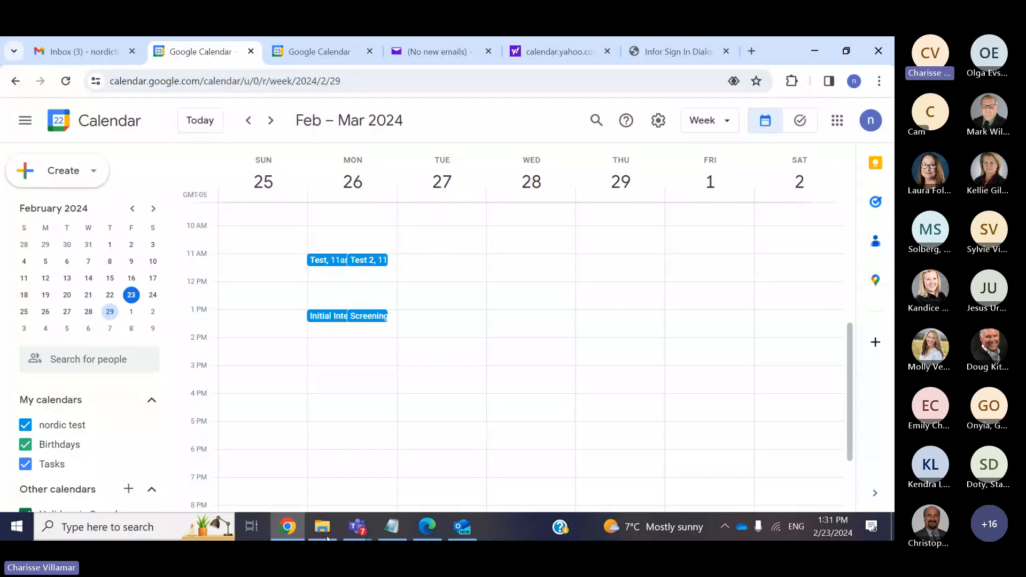
mouse_move(354, 525)
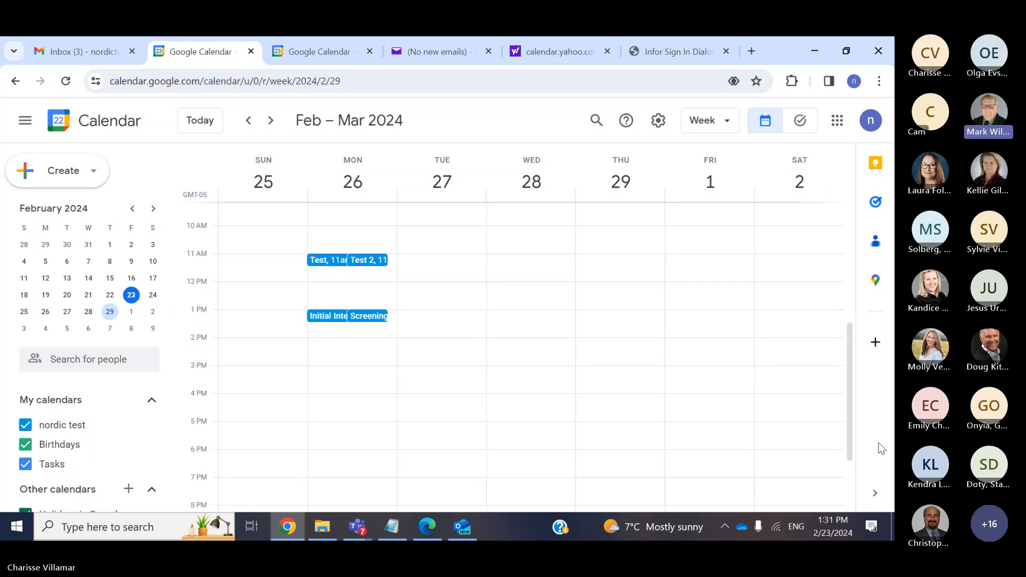
left_click(426, 530)
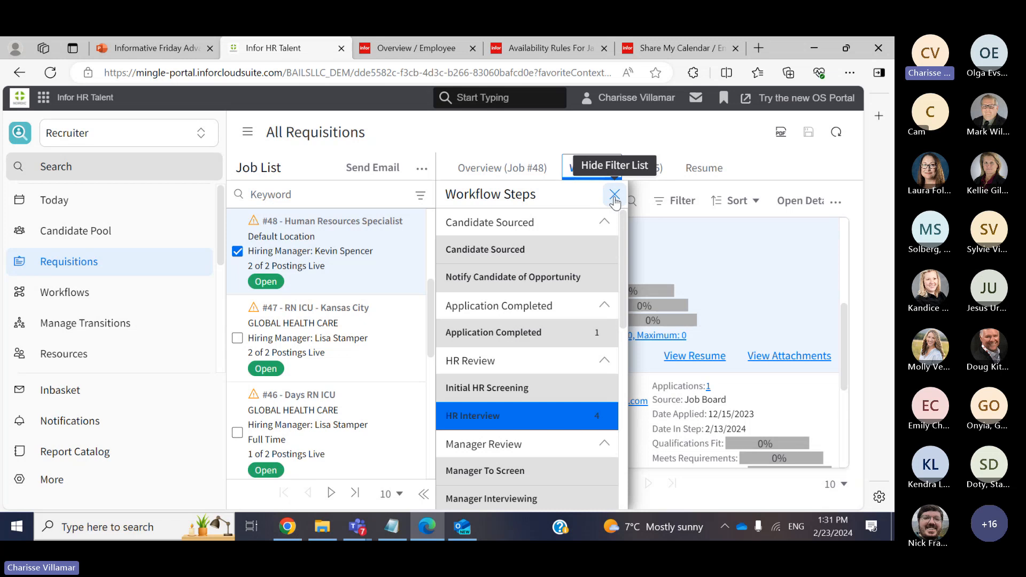
Hide Workflow Steps, open the HR Interview candidate's record, and choose Schedule Interview
left_click(615, 195)
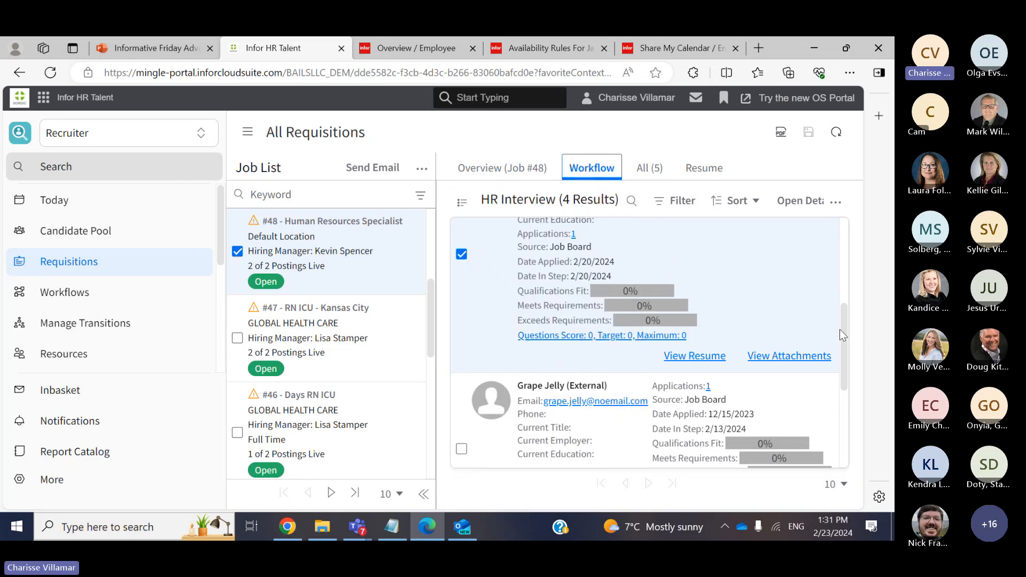
left_click_drag(843, 328, 853, 281)
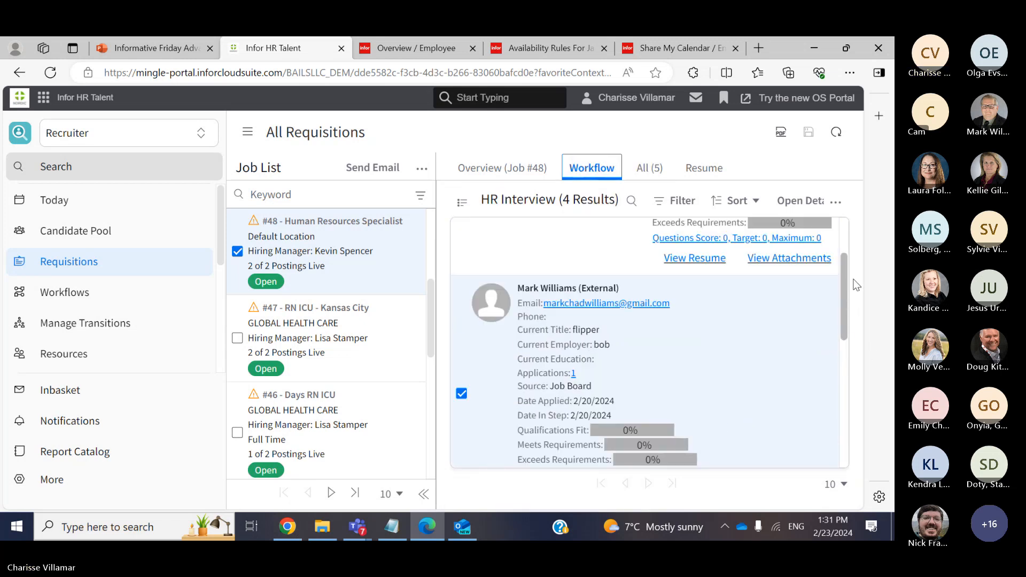
left_click(743, 345)
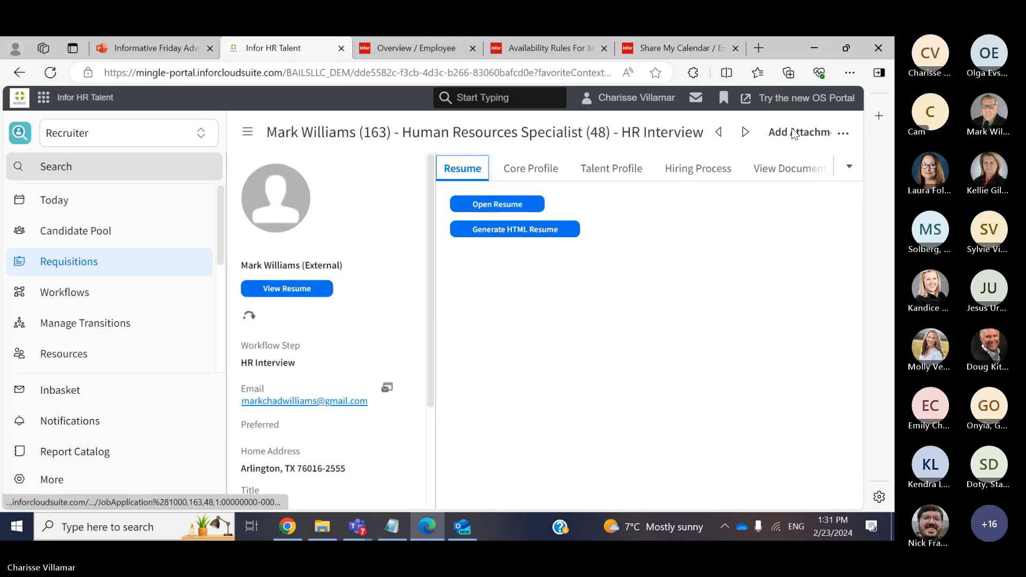
left_click(846, 133)
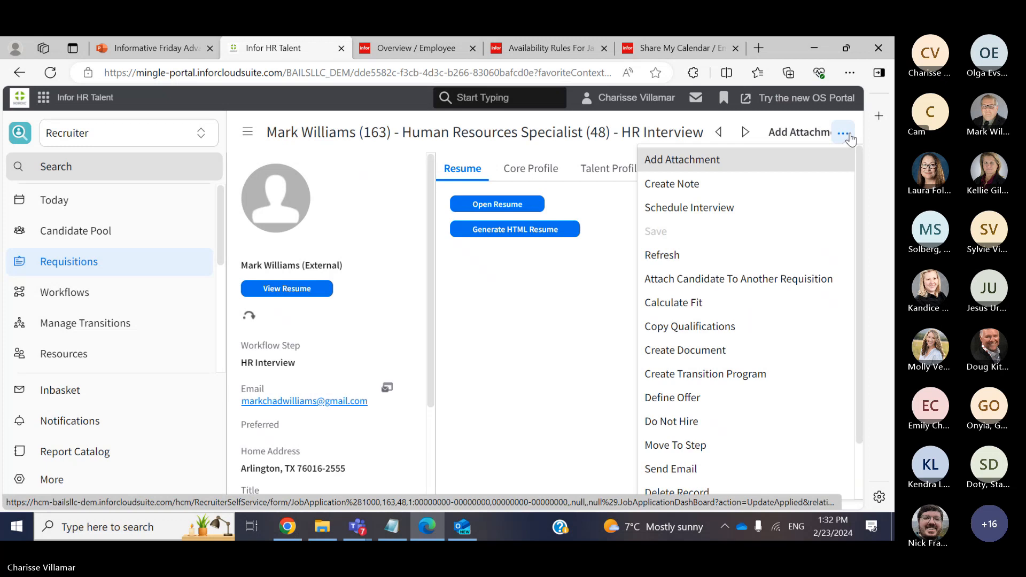
left_click(779, 209)
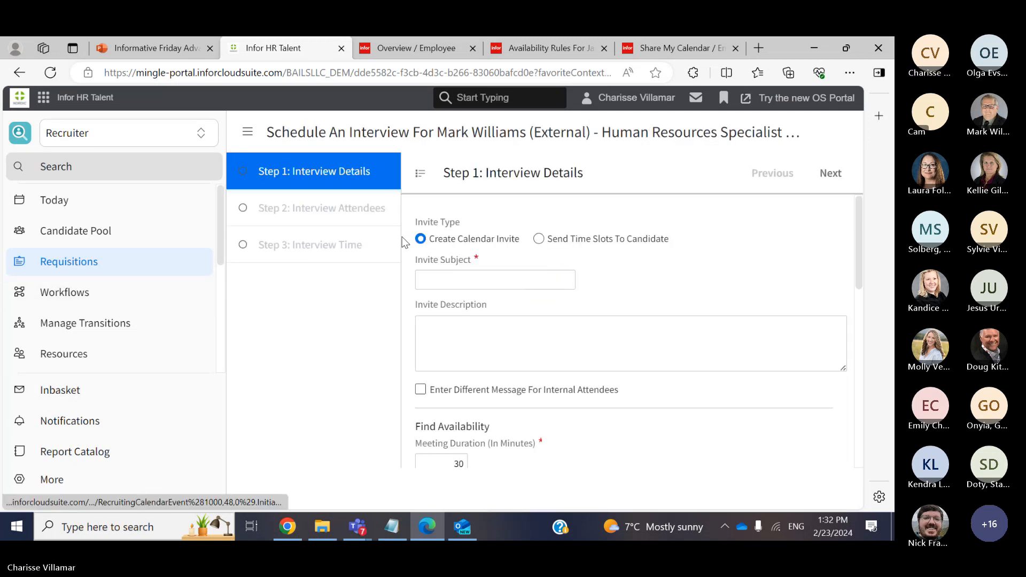
Switch to Send Time Slots To Candidate with 'Time Slot Interview' as invite subject and description
left_click(539, 239)
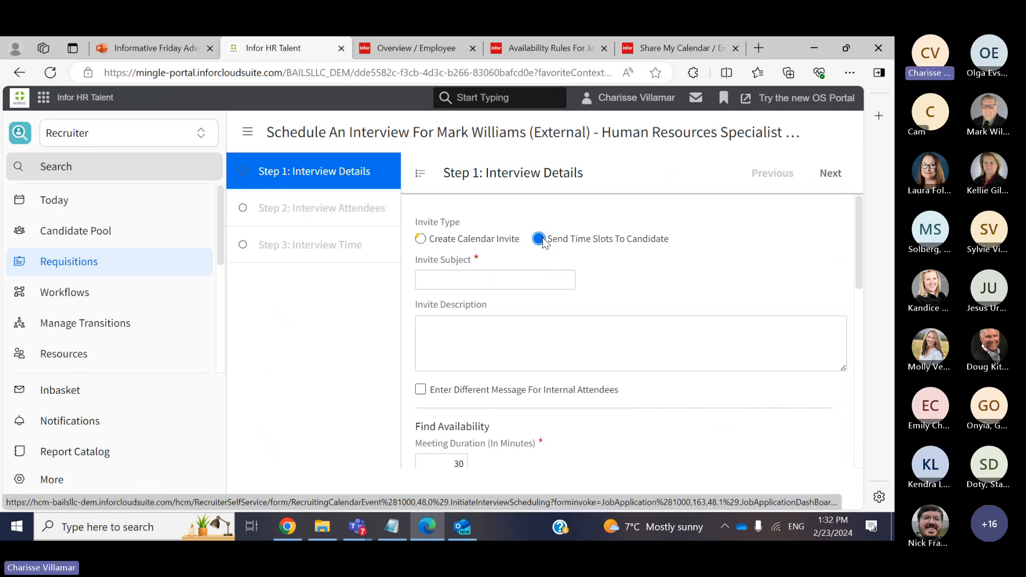
left_click(475, 282)
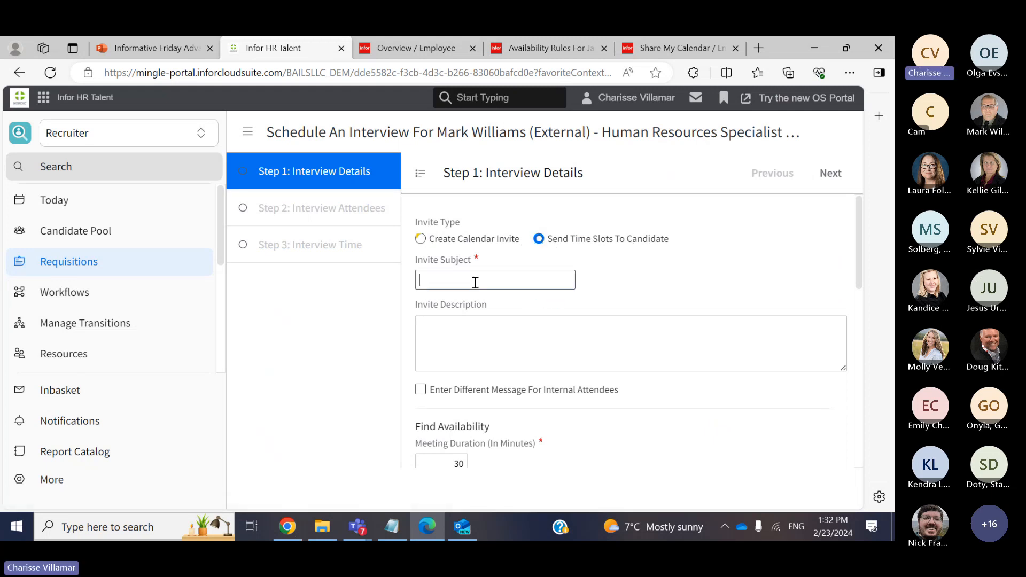
type("Time Slot Intervie")
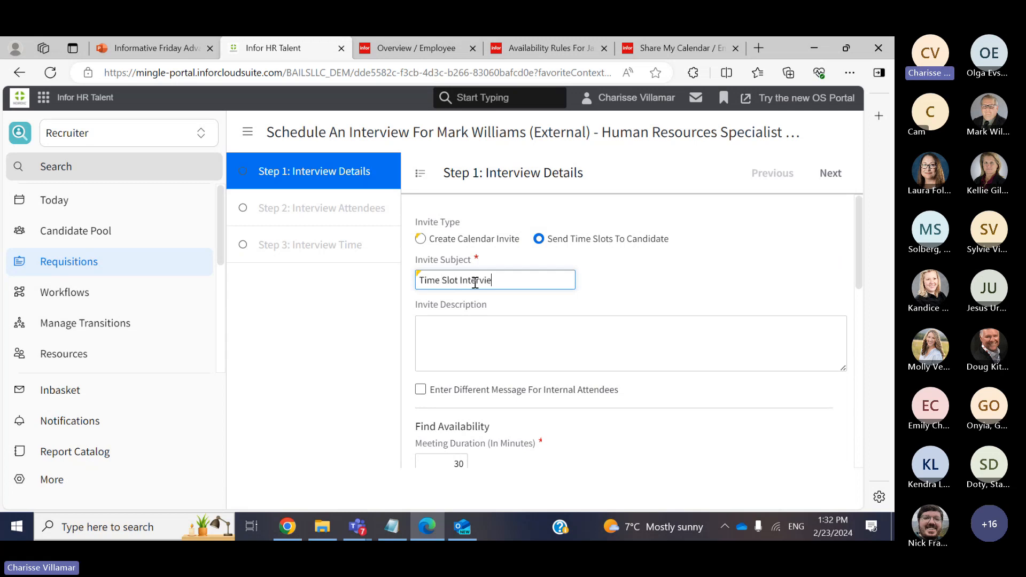
type("w")
key("ctrl+a")
key("ctrl+c")
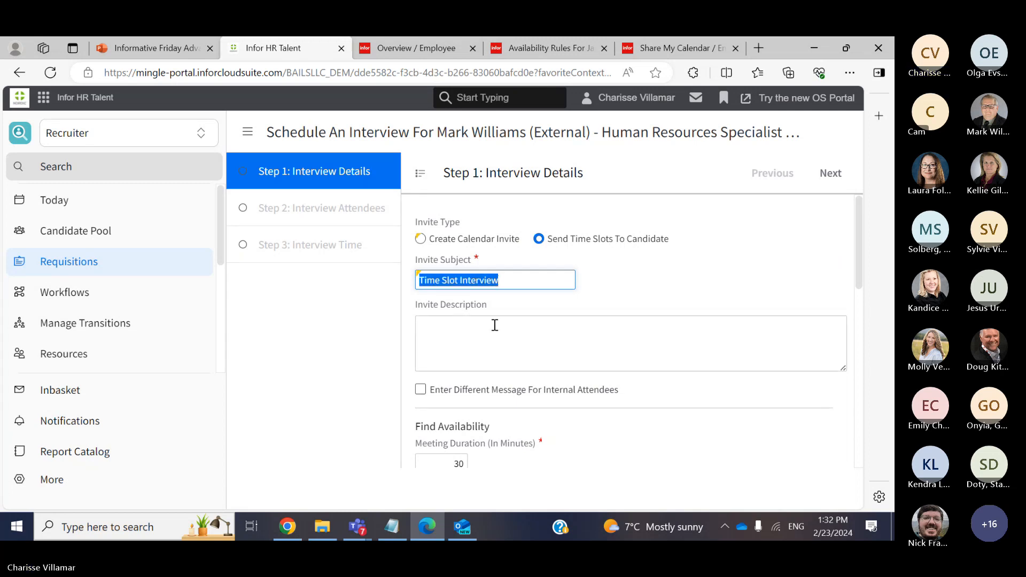
left_click(495, 325)
key("ctrl+v")
left_click_drag(495, 325, 527, 324)
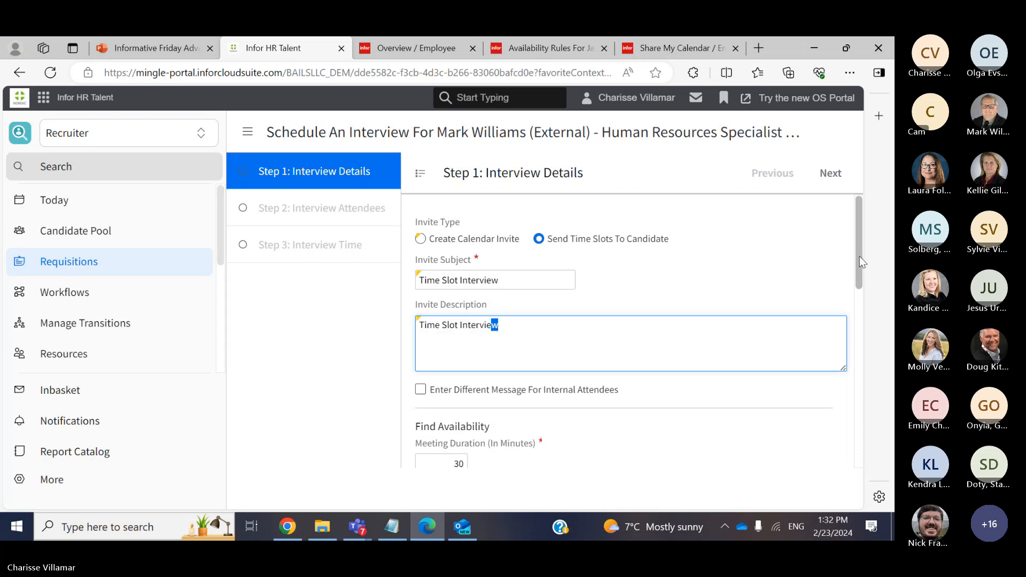
left_click_drag(860, 257, 844, 285)
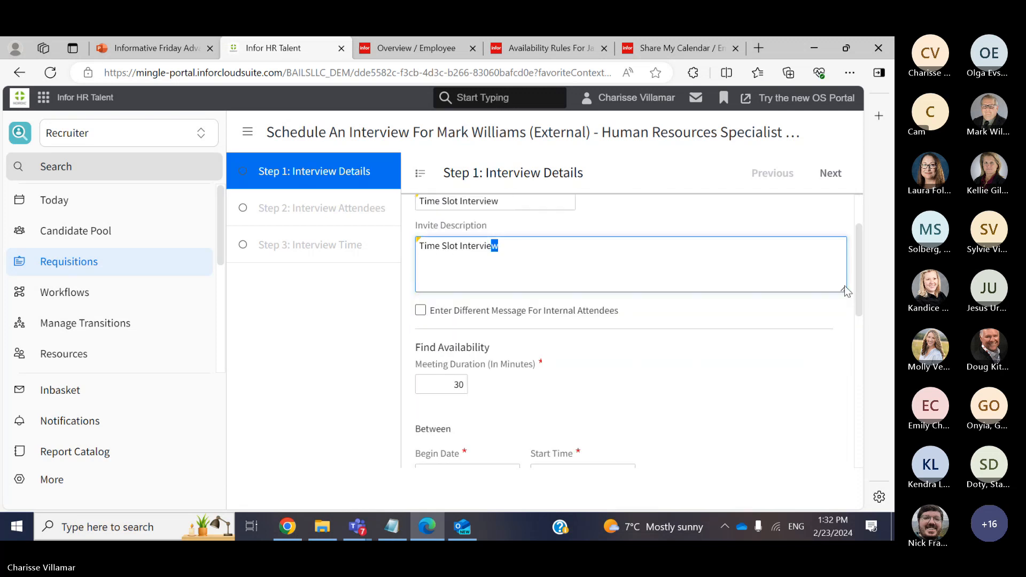
Enable a separate internal attendee message and paste 'Time Slot Interview' as its description
left_click(421, 310)
left_click(456, 408)
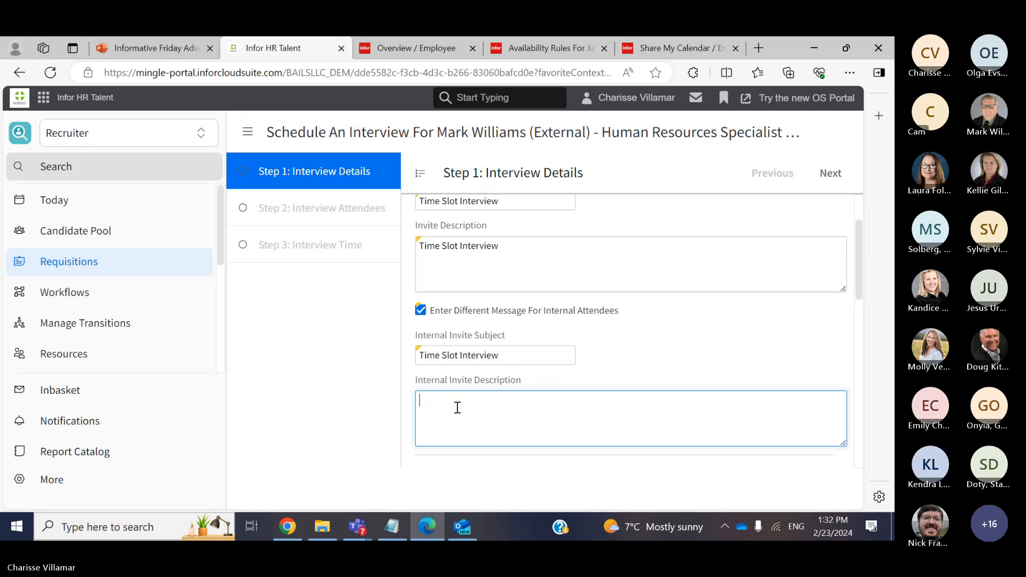
key("ctrl+v")
left_click_drag(857, 267, 857, 344)
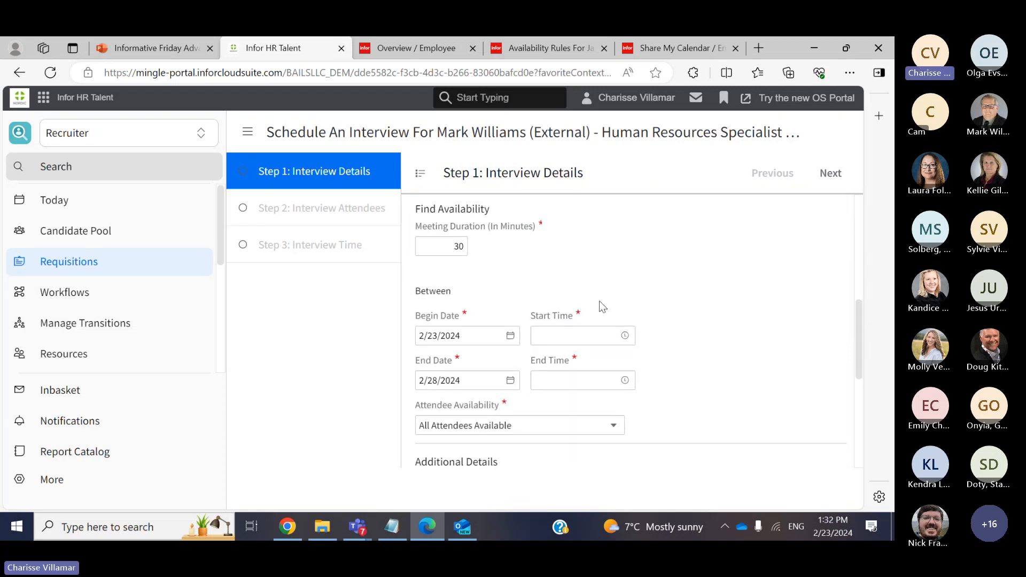
Set the availability Start Time to 1:00 PM
left_click(624, 335)
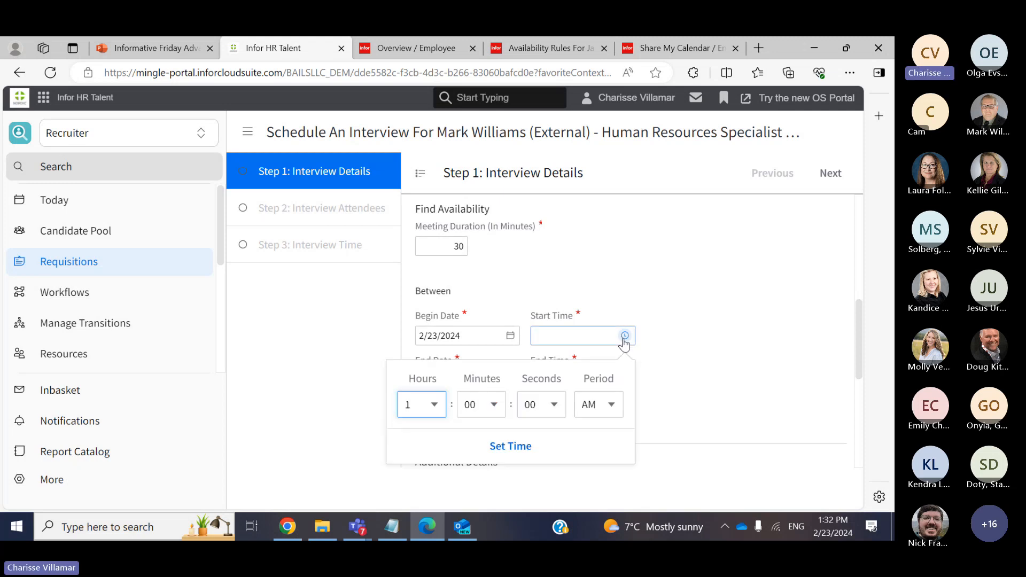
left_click(598, 406)
left_click(588, 453)
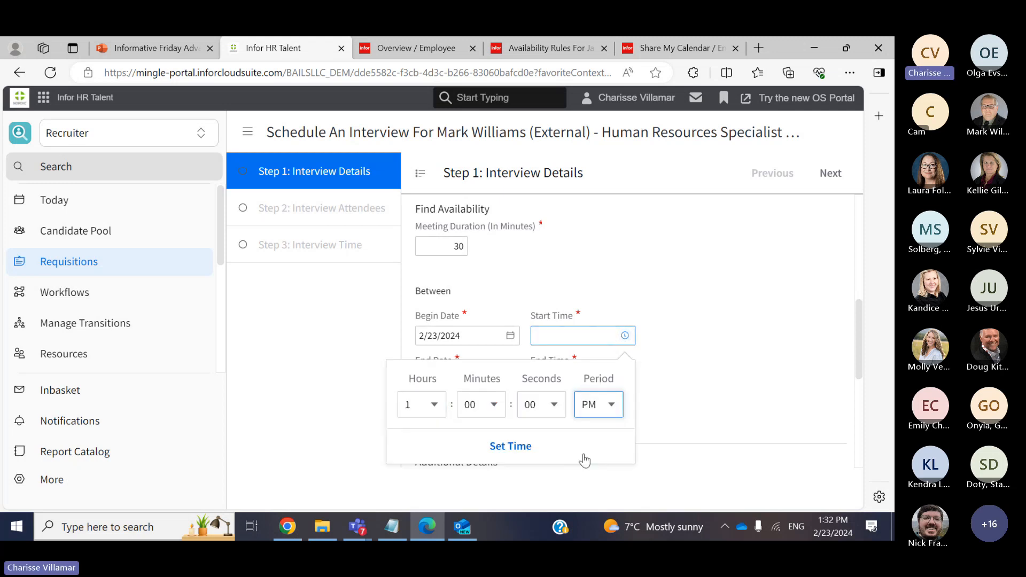
left_click(511, 447)
Set the availability End Time to 5:00 PM and recheck it
left_click(626, 381)
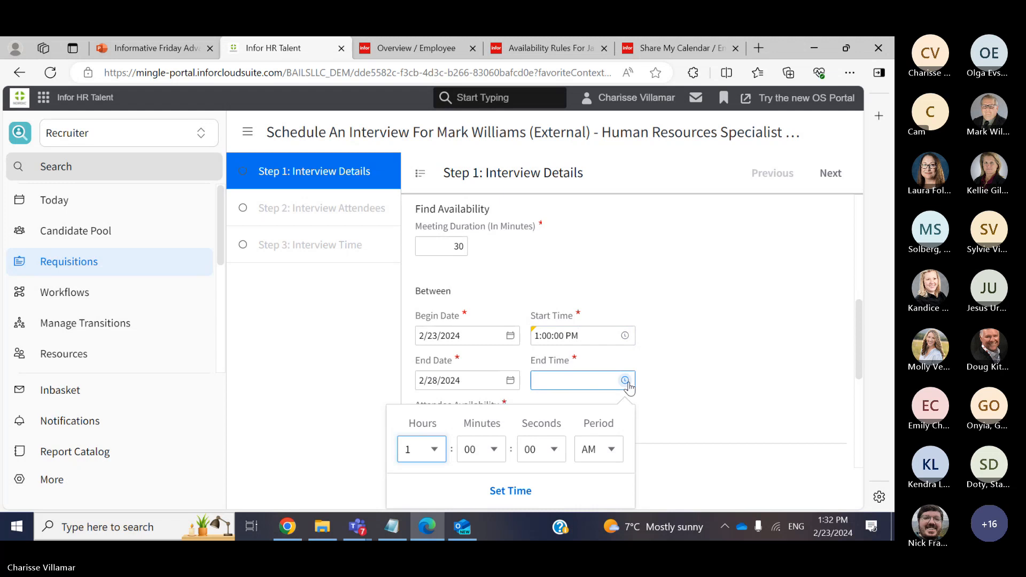
left_click(425, 448)
left_click(422, 323)
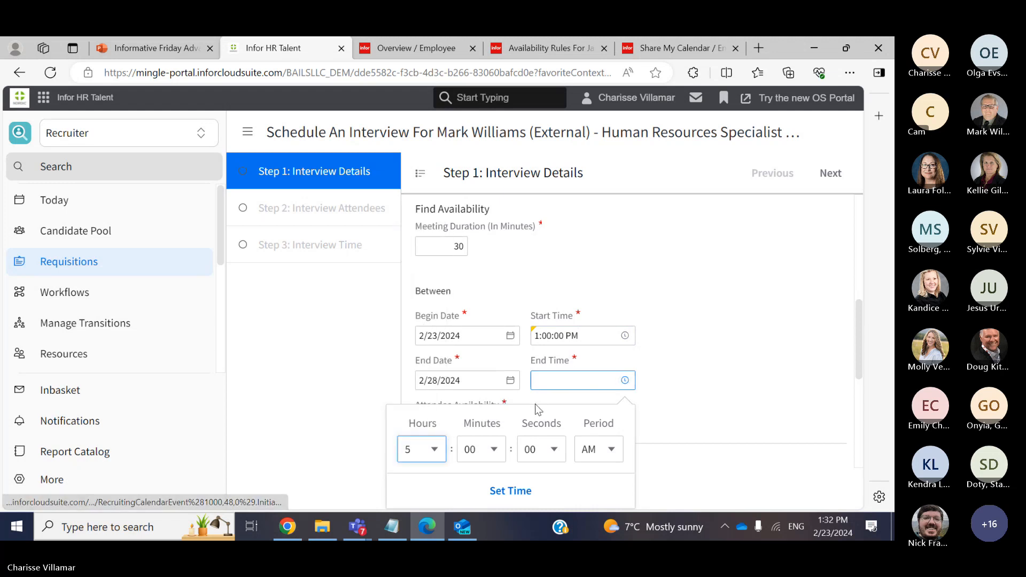
left_click(590, 453)
left_click(590, 421)
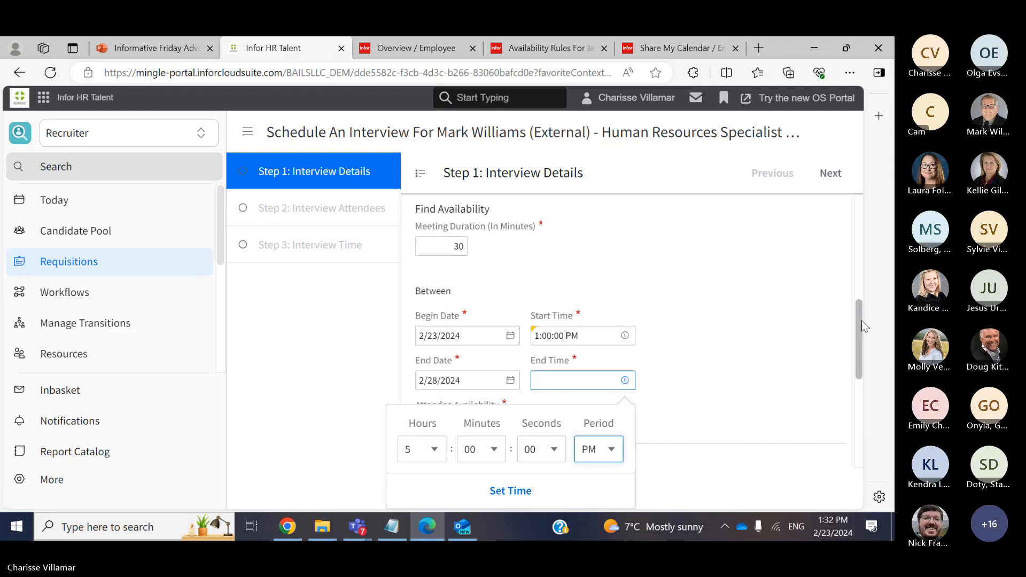
left_click(529, 497)
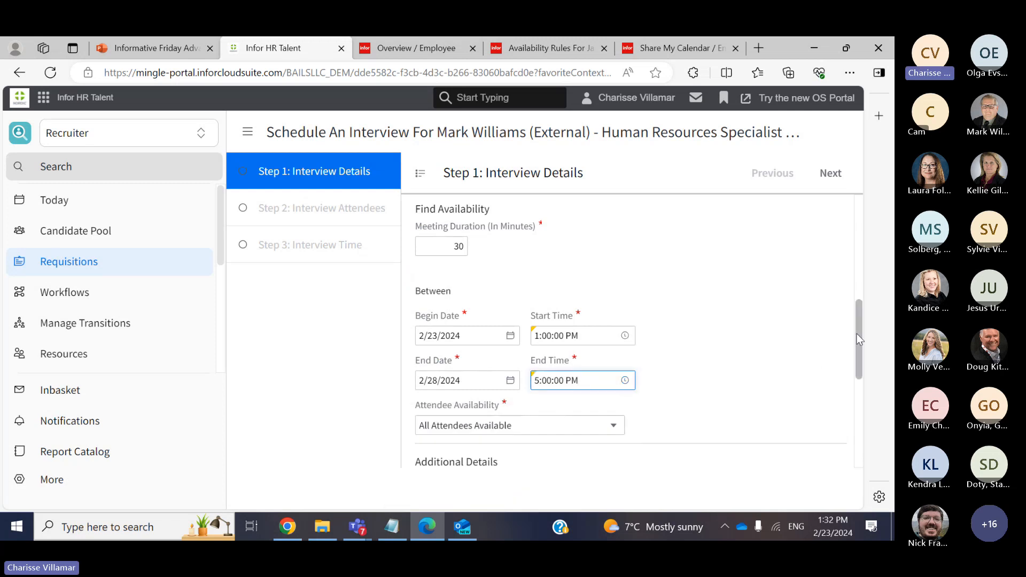
left_click_drag(857, 335, 858, 357)
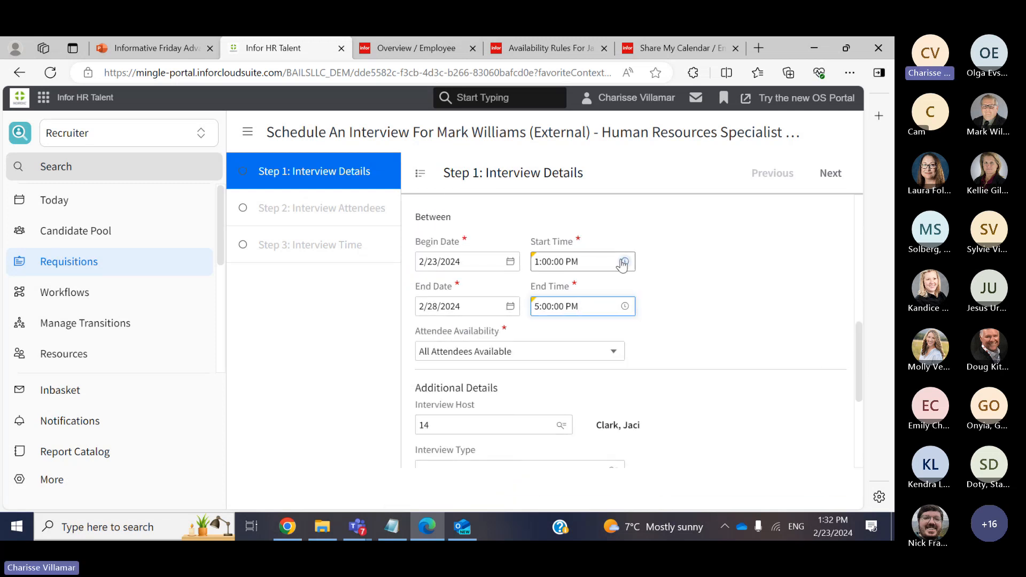
left_click(625, 307)
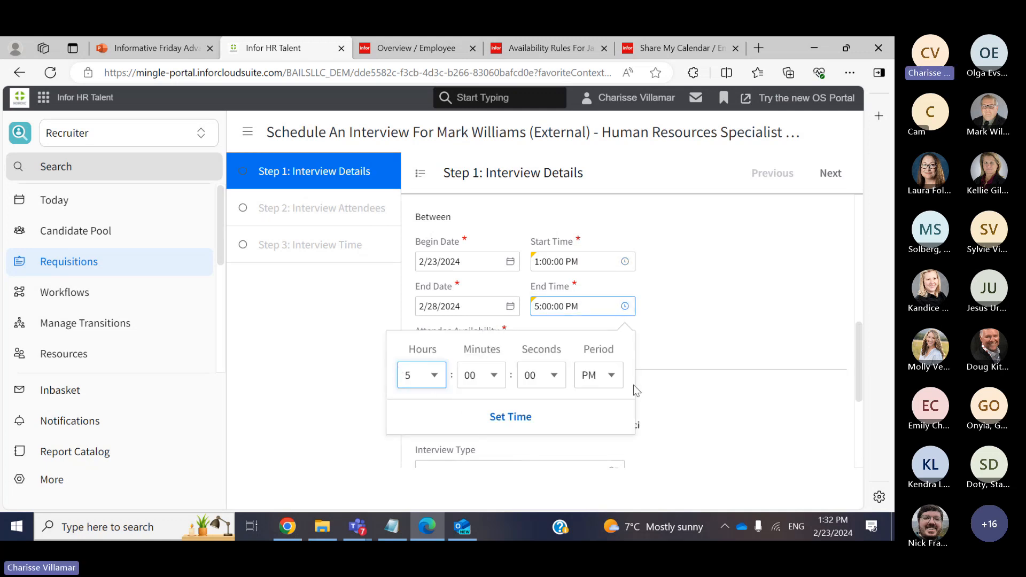
left_click(524, 418)
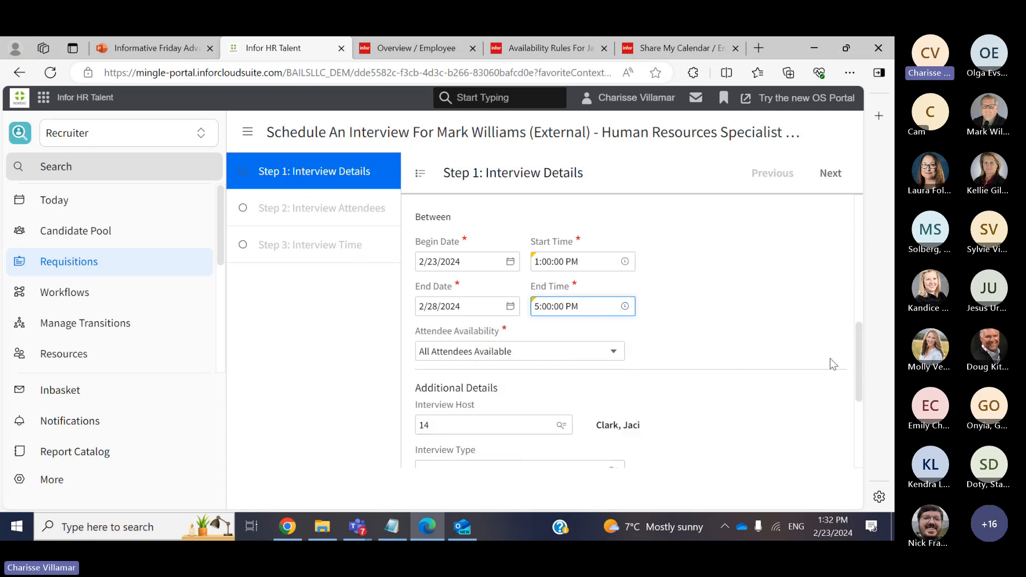
left_click_drag(857, 370, 843, 415)
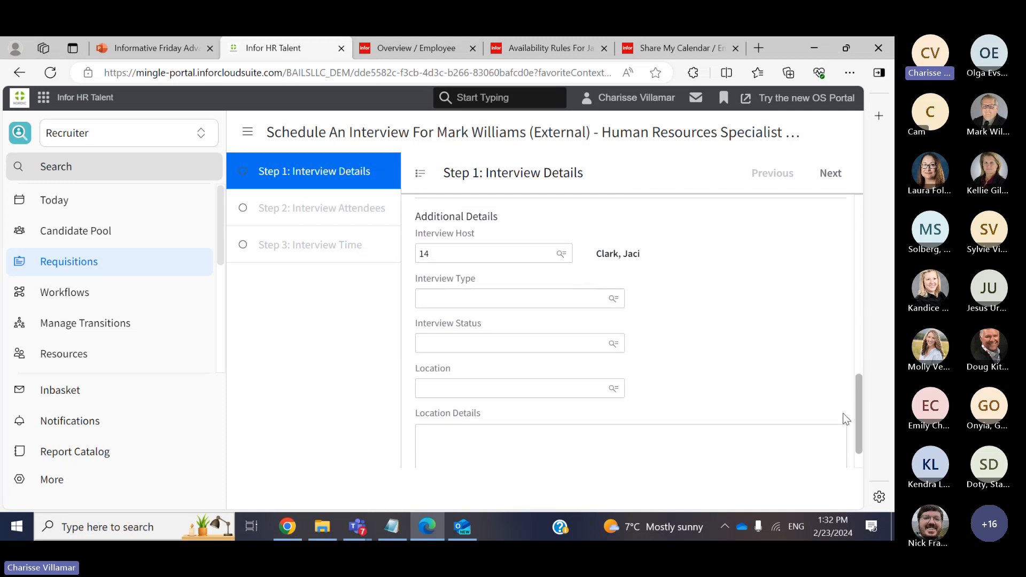
Choose TELEPHONE as the Interview Type
left_click(614, 300)
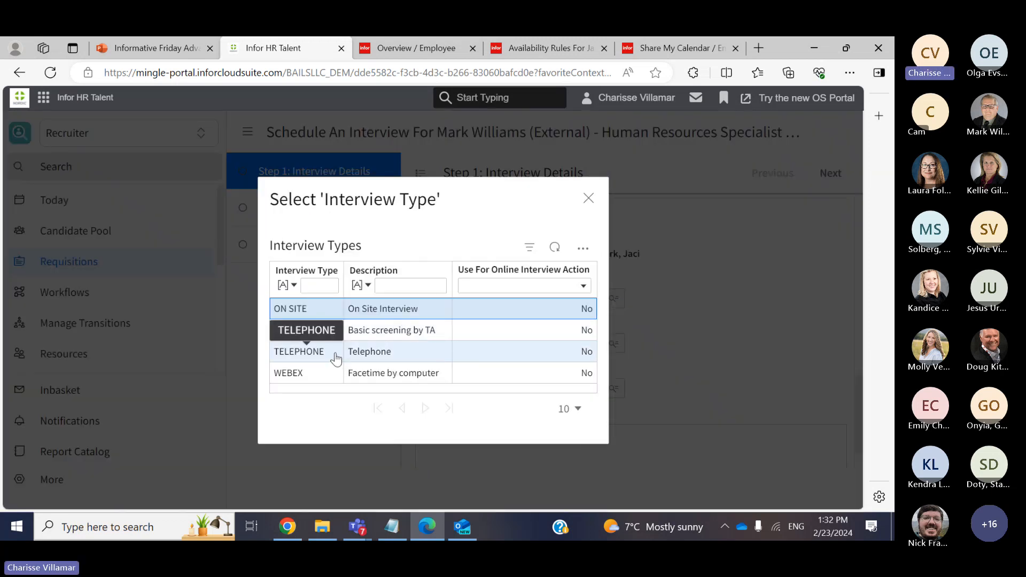
left_click(334, 352)
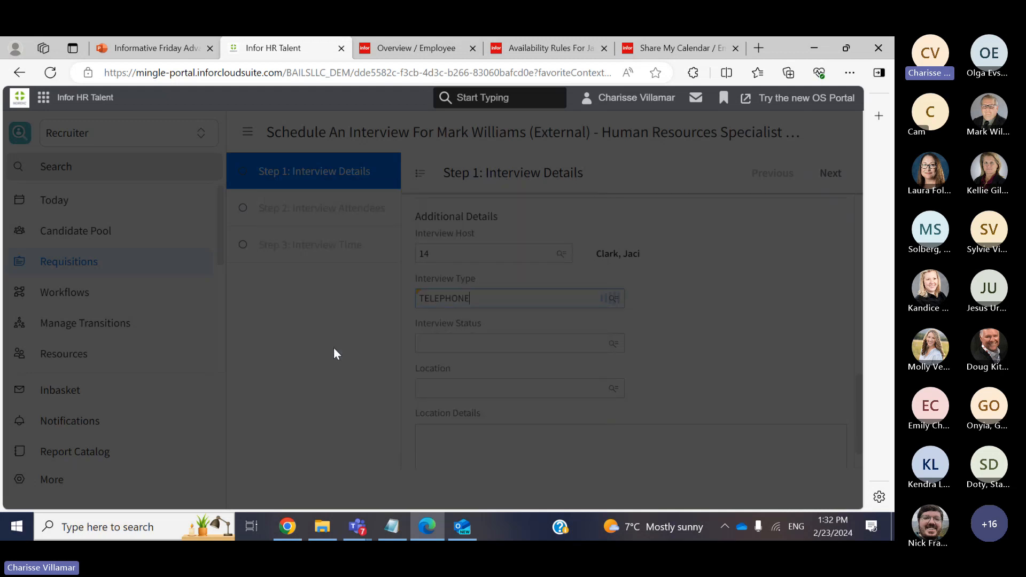
left_click_drag(854, 409, 892, 236)
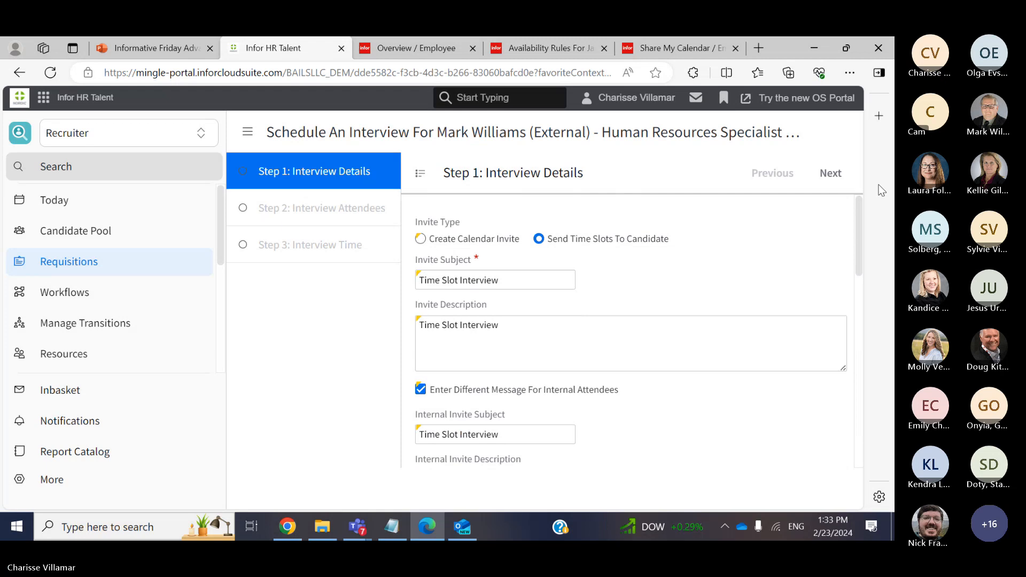
Add the Human Resources Specialist, found by name filter, as an attendee and continue to Step 3
left_click(829, 173)
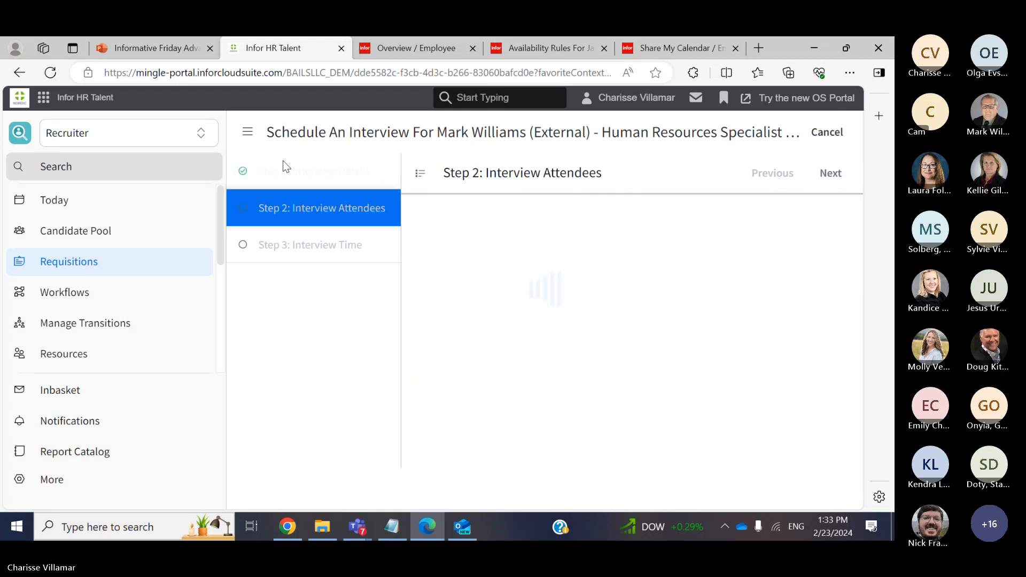
left_click(817, 224)
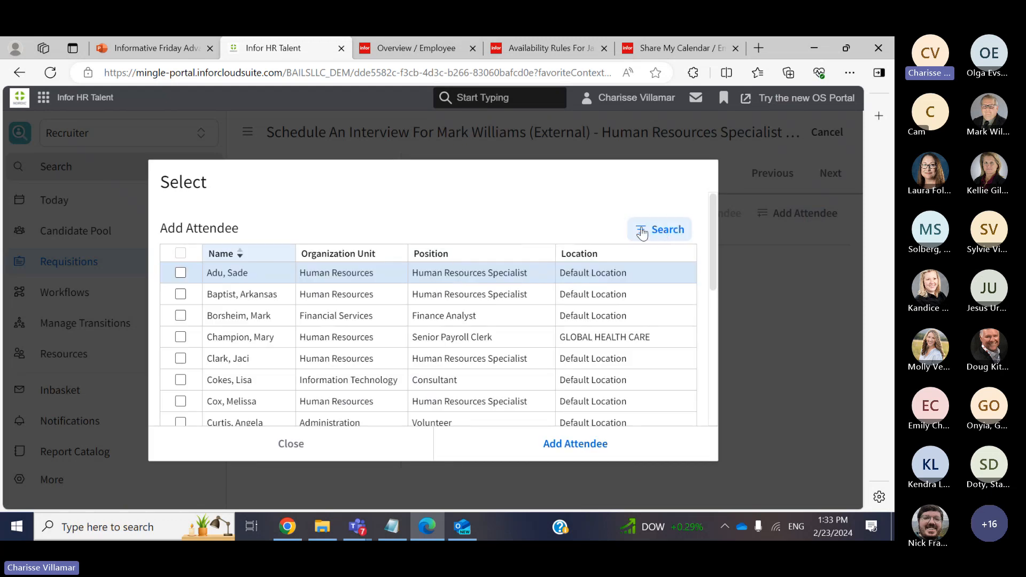
left_click(686, 239)
left_click(245, 268)
type("jaci")
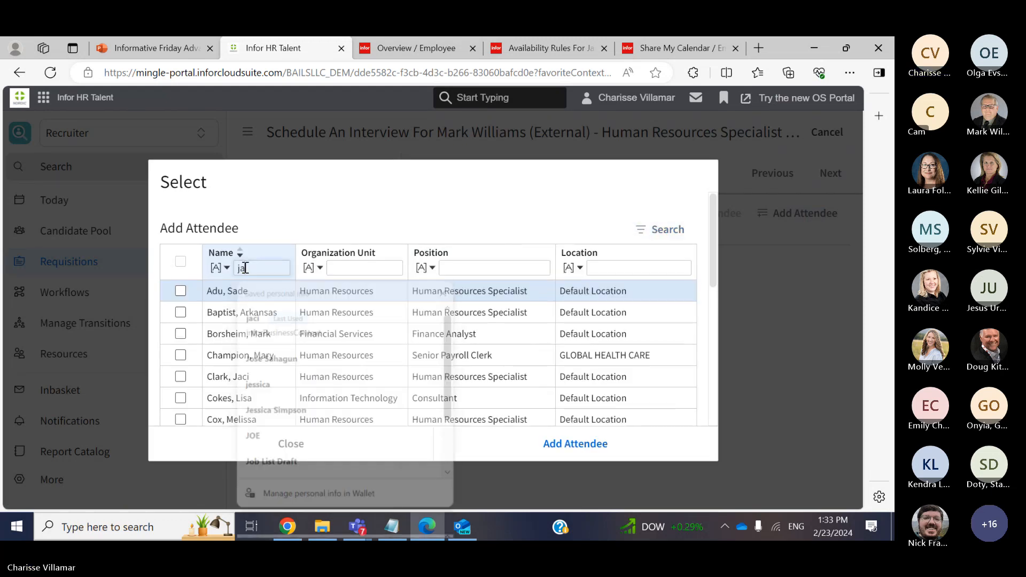
key("Return")
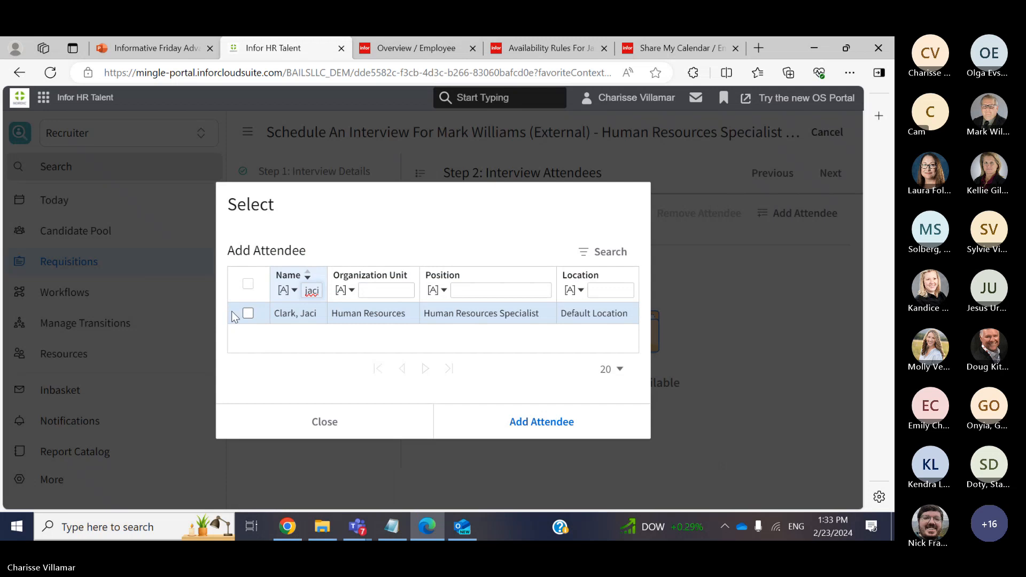
left_click(247, 313)
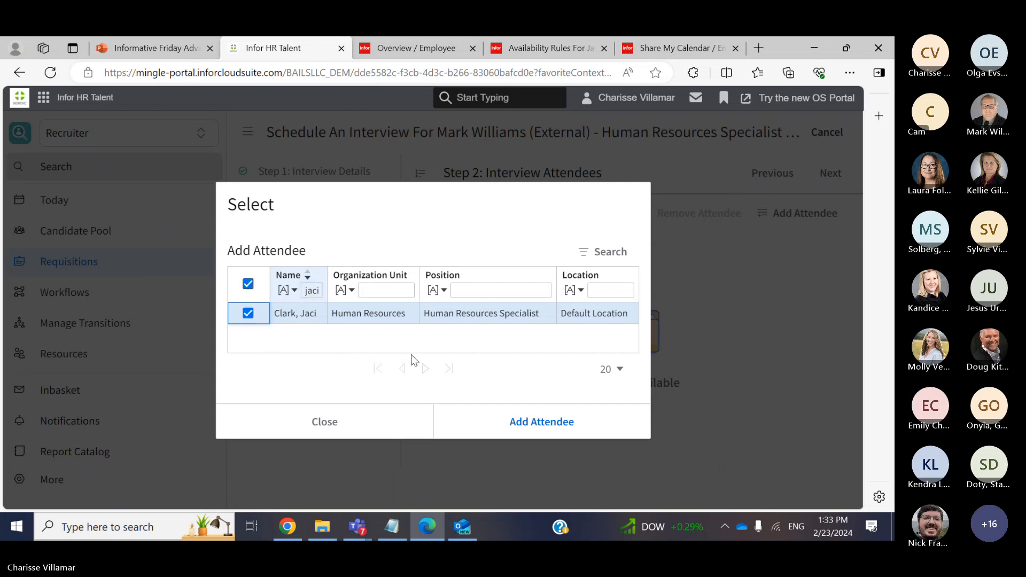
left_click(535, 432)
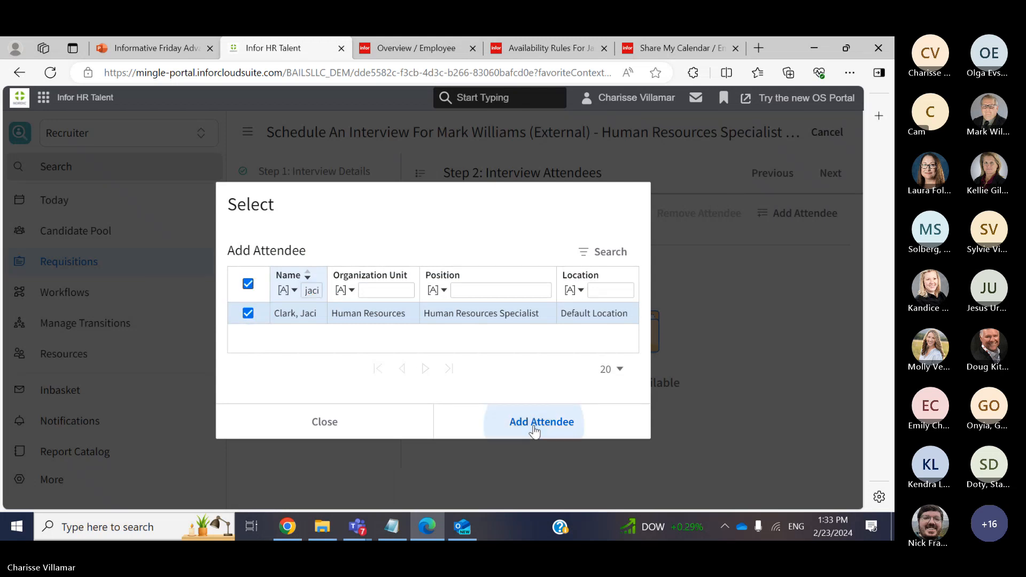
left_click(377, 422)
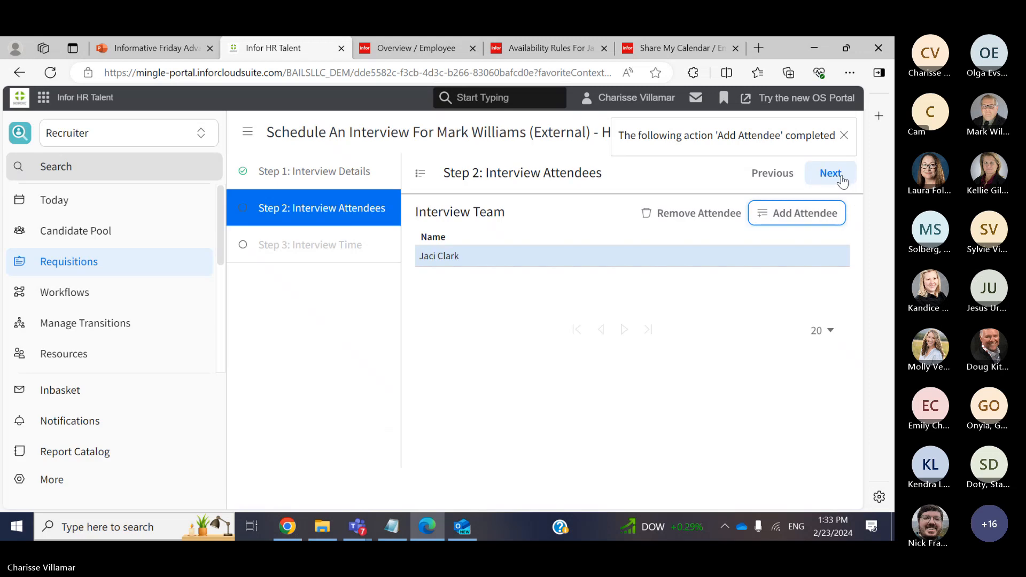
left_click(842, 175)
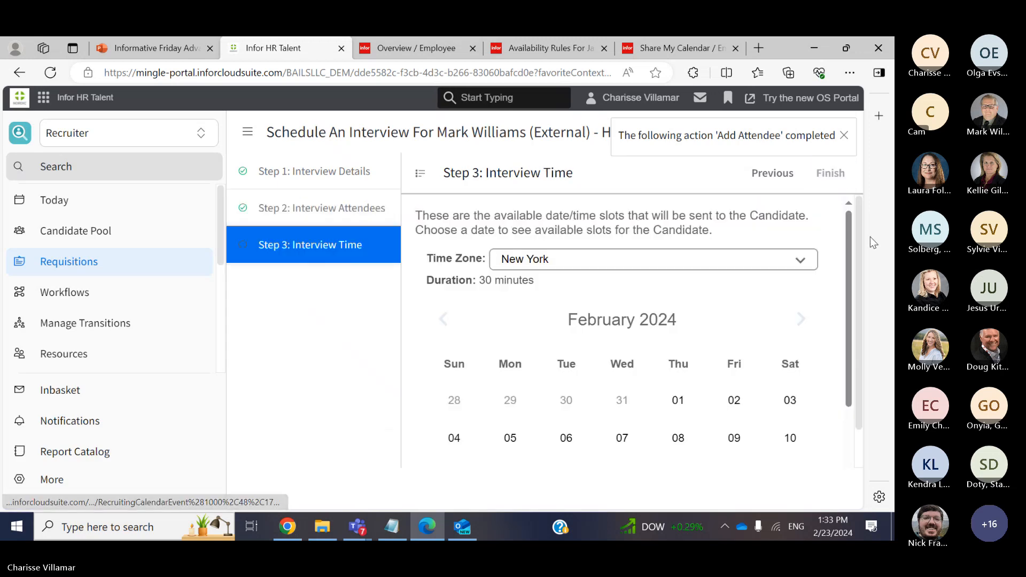
scroll(860, 246, "down", 1)
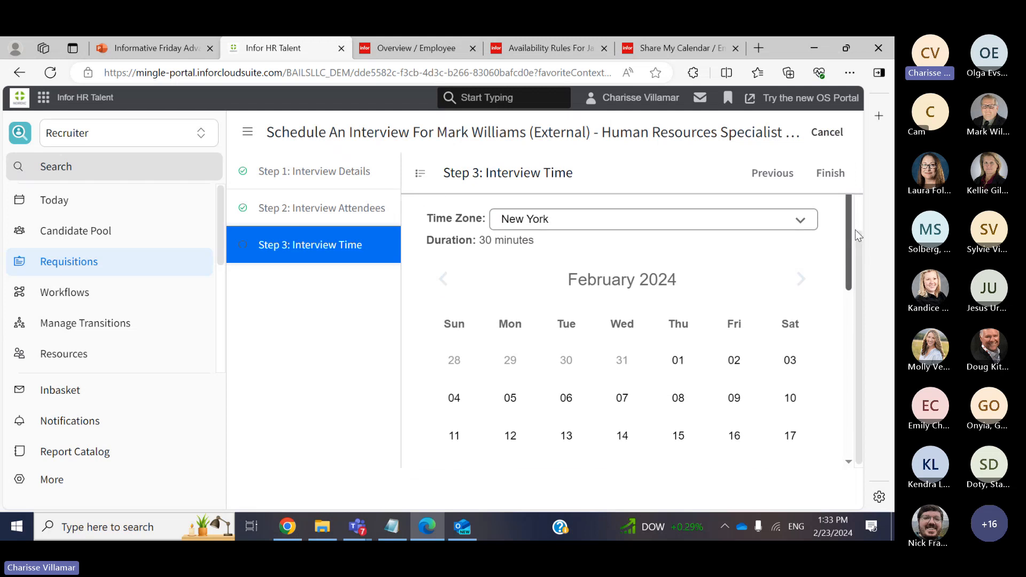
scroll(847, 257, "down", 4)
scroll(840, 321, "down", 1)
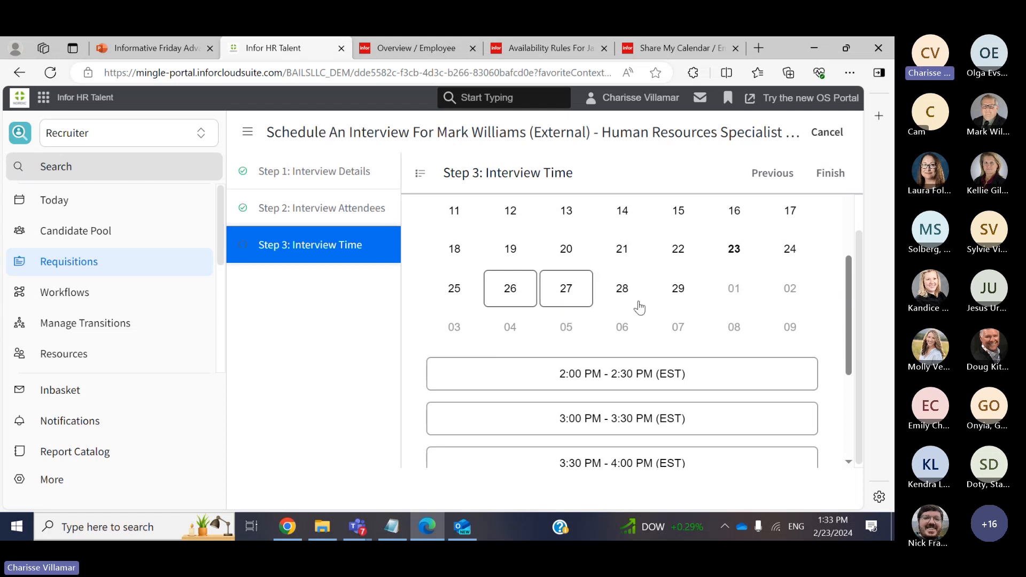
left_click_drag(850, 353, 859, 441)
scroll(857, 443, "up", 3)
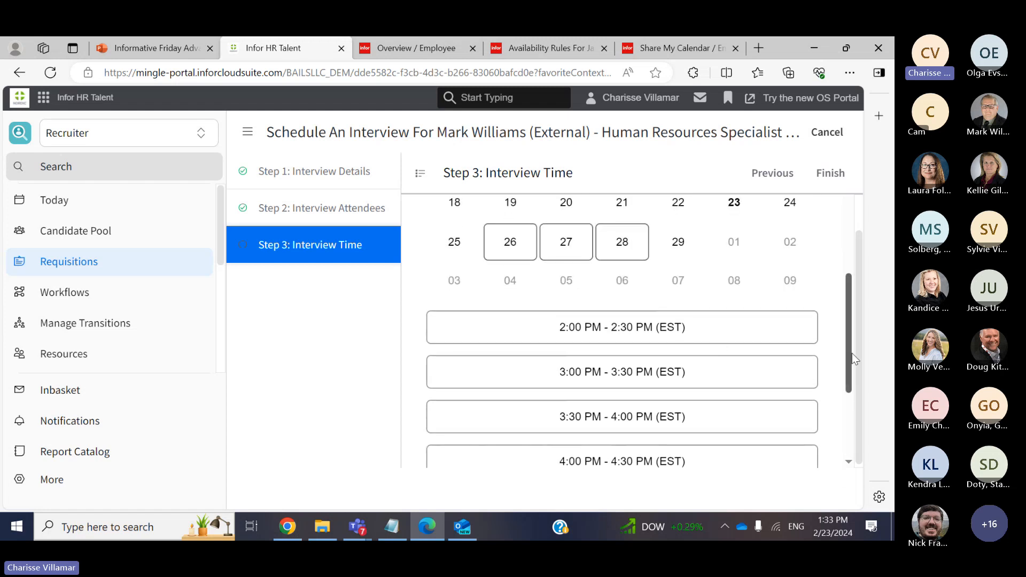
left_click_drag(849, 354, 855, 247)
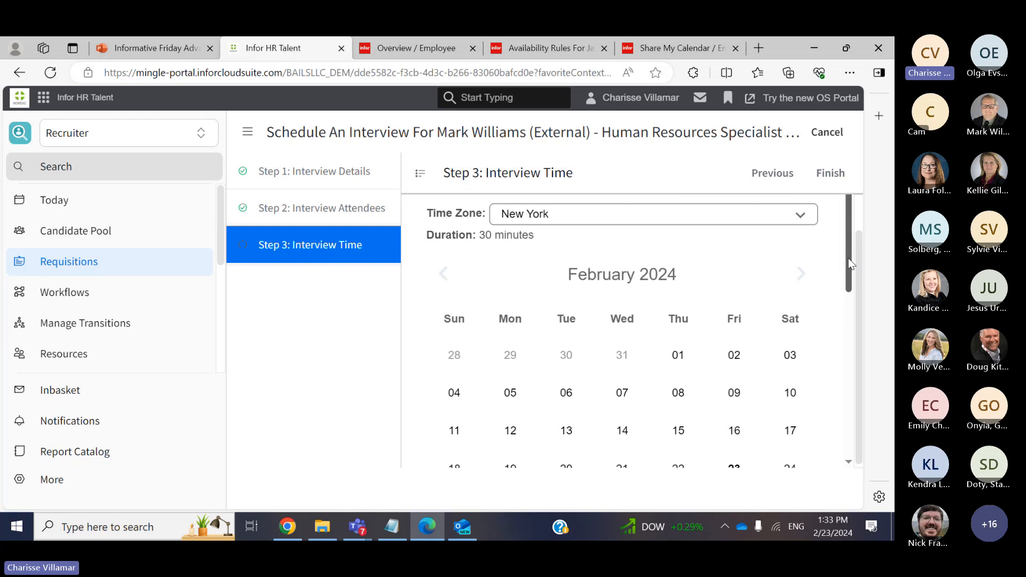
left_click_drag(851, 248, 845, 348)
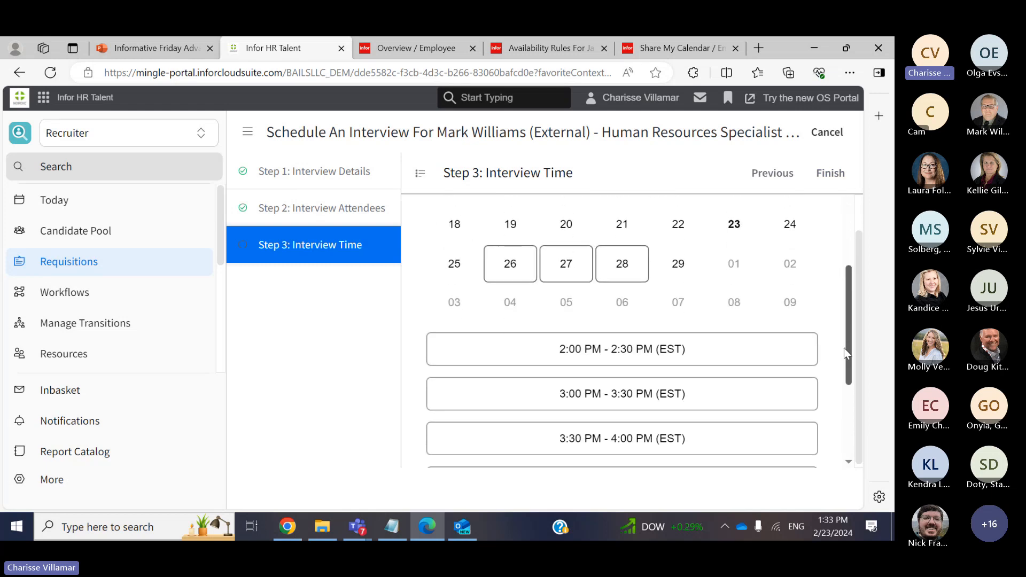
Send the time slots, then open the second HR Interview candidate's record for requisition 48
left_click(831, 181)
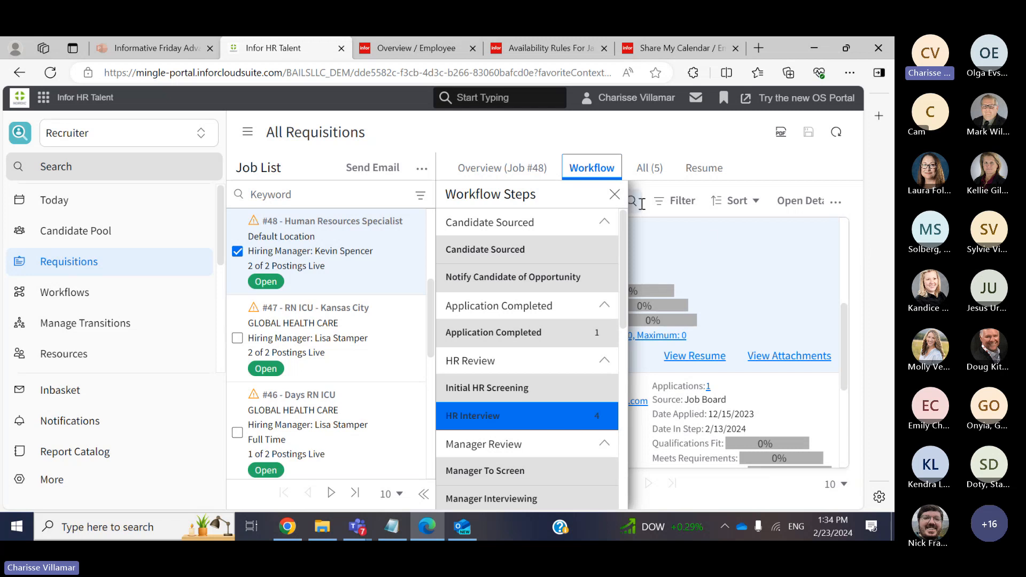
left_click(614, 195)
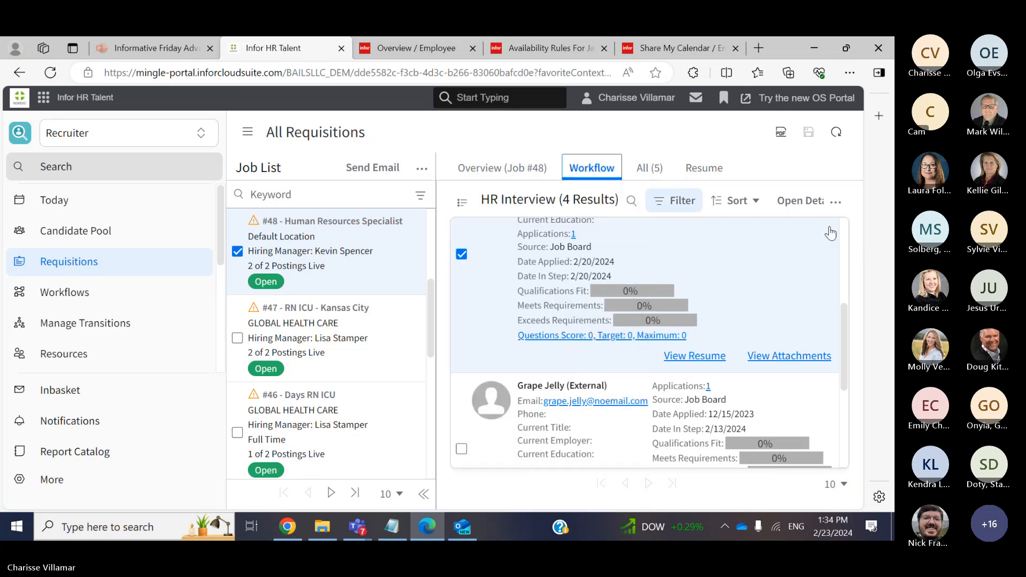
scroll(843, 259, "up", 5)
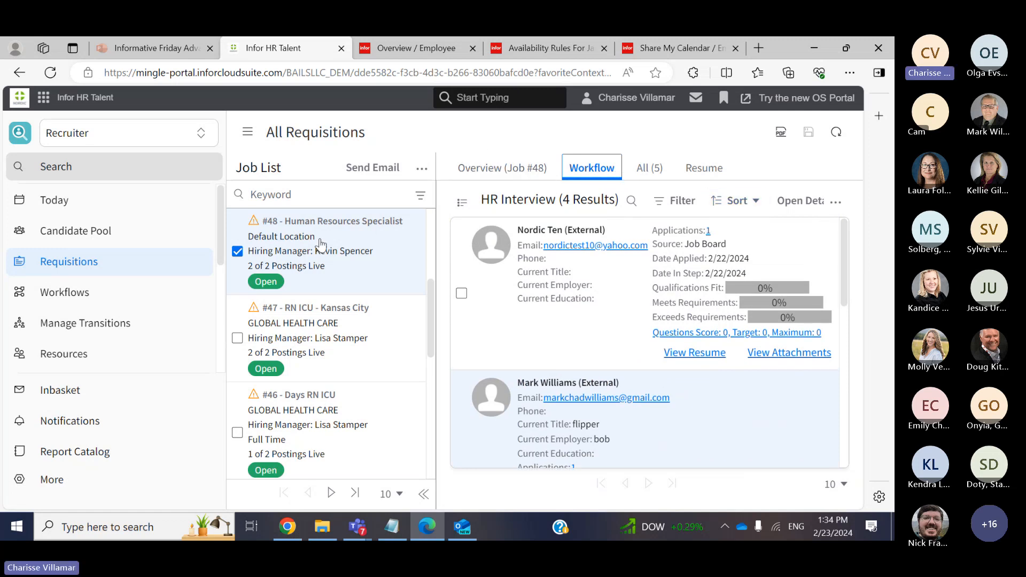
scroll(428, 285, "up", 1)
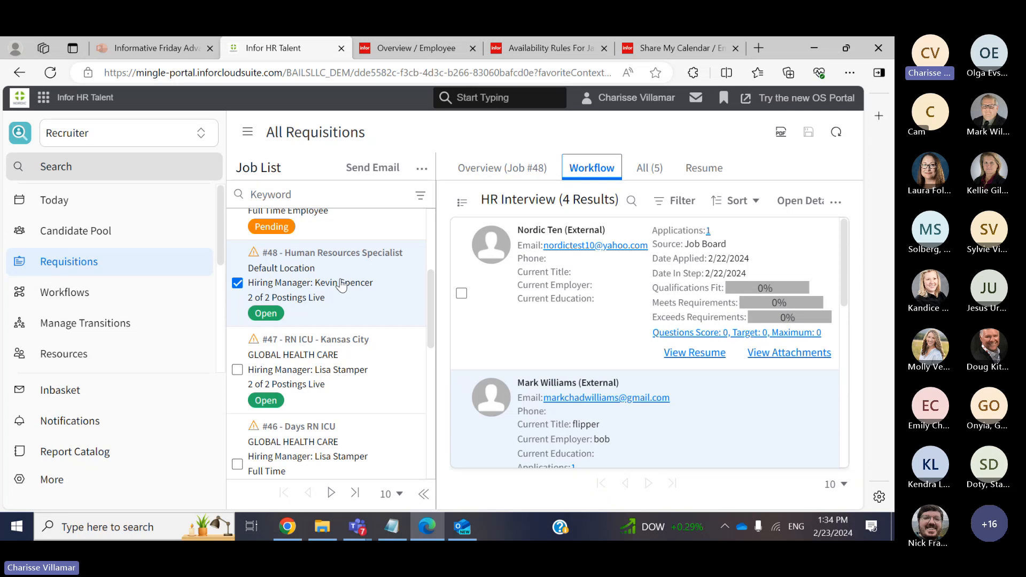
left_click(716, 399)
left_click(705, 441)
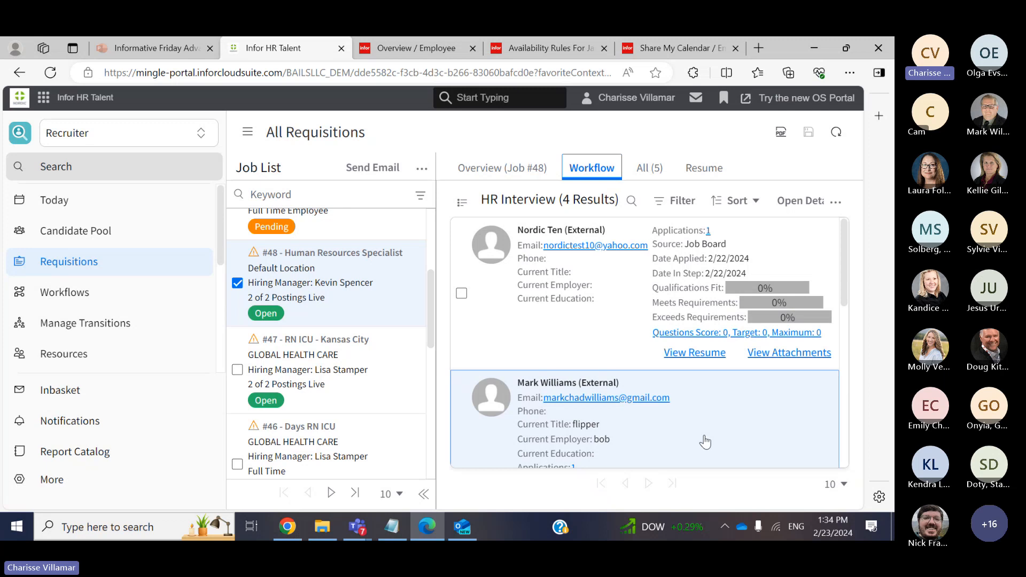
double_click(705, 441)
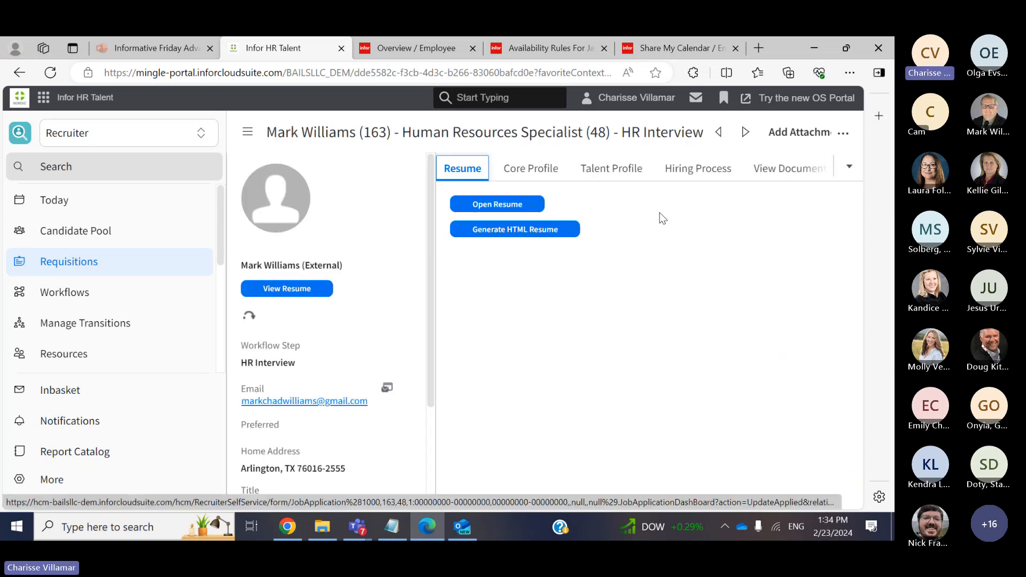
Open the Hiring Process Correspondence: 4 list and select the Time Slot Interview email
left_click(687, 171)
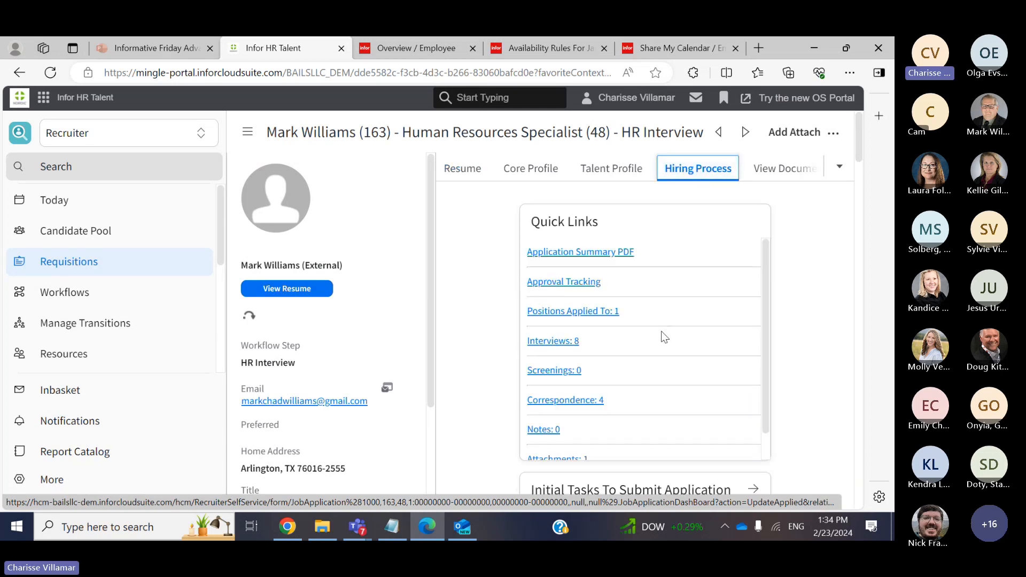
left_click(588, 399)
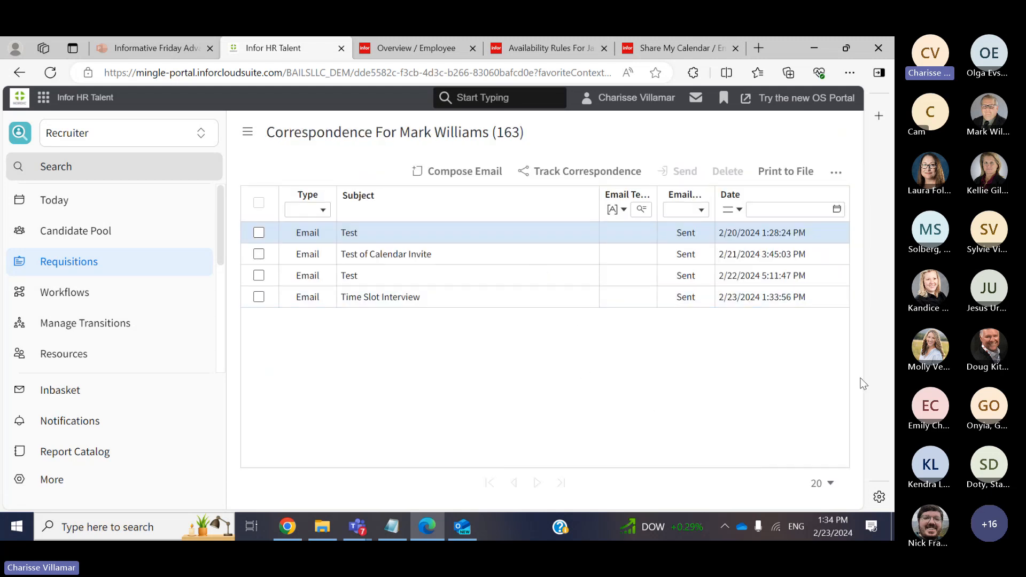
left_click(425, 230)
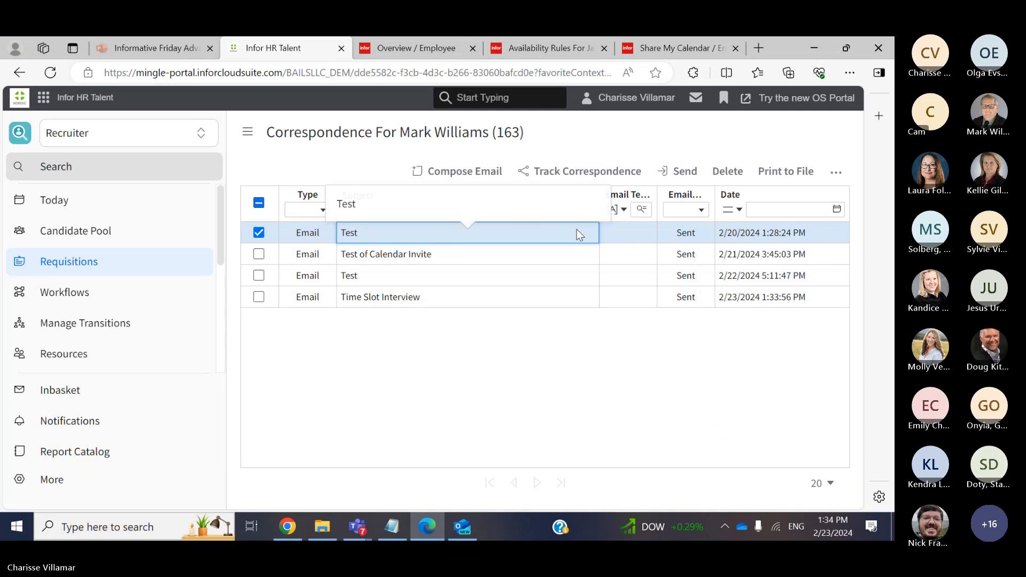
left_click(450, 297)
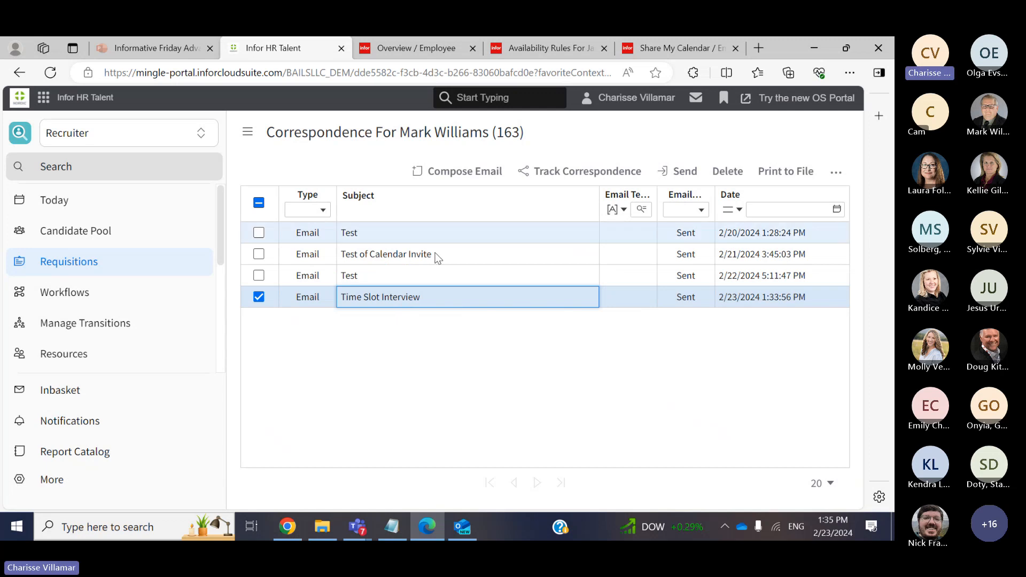
double_click(425, 297)
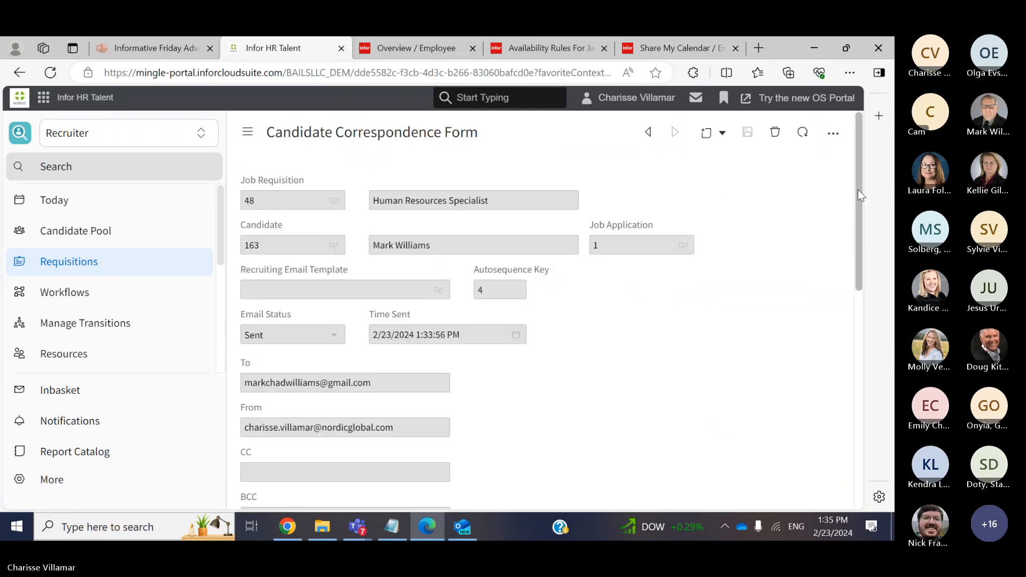
left_click_drag(858, 193, 865, 172)
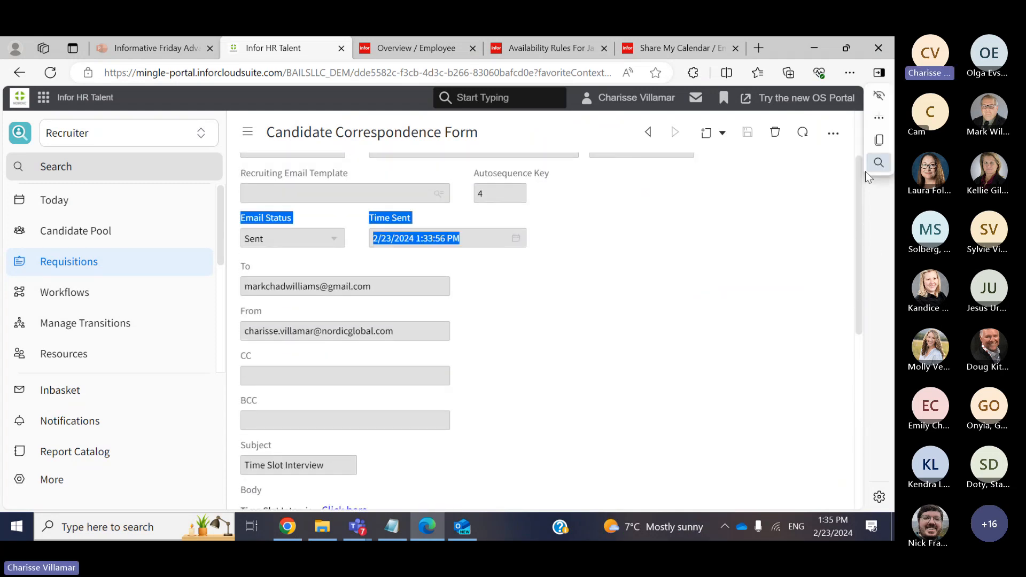
right_click(717, 175)
left_click(649, 133)
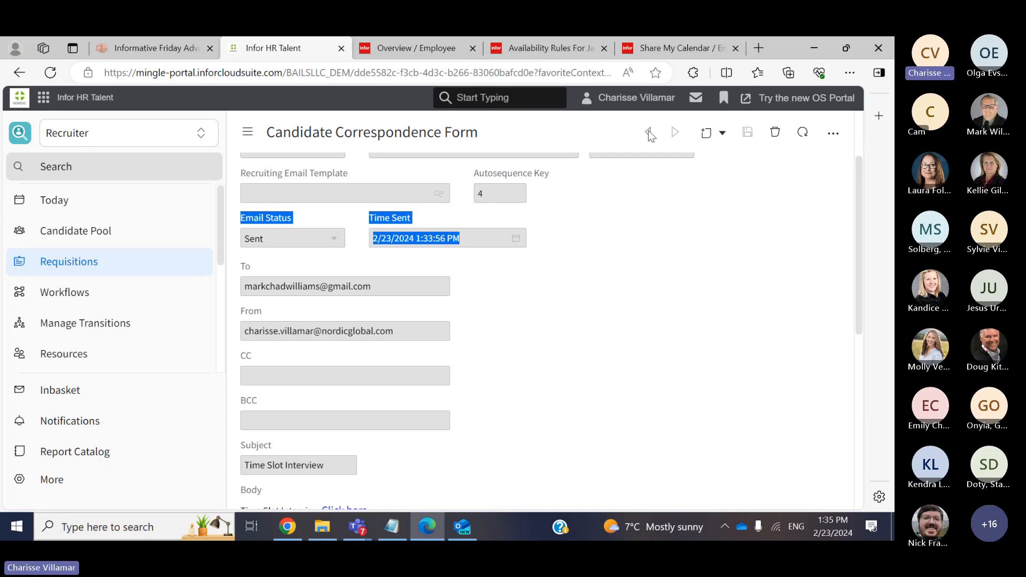
left_click(649, 133)
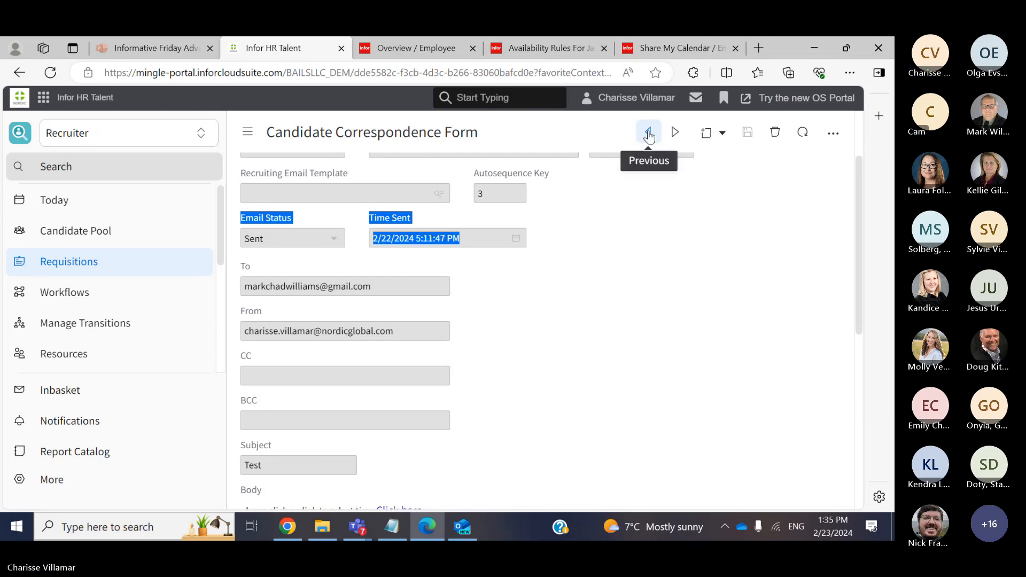
left_click(649, 133)
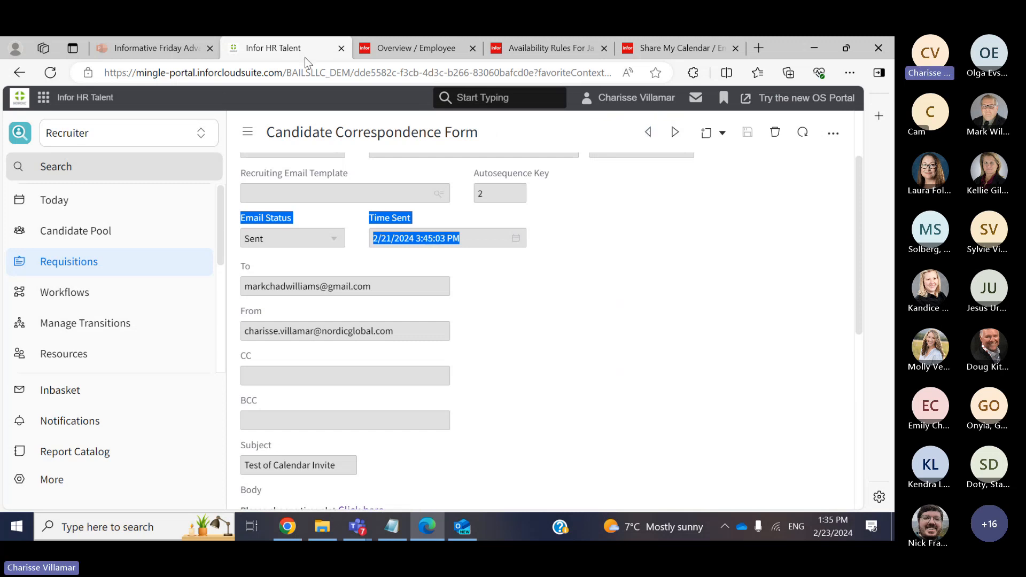
left_click(649, 133)
right_click(583, 134)
left_click(590, 137)
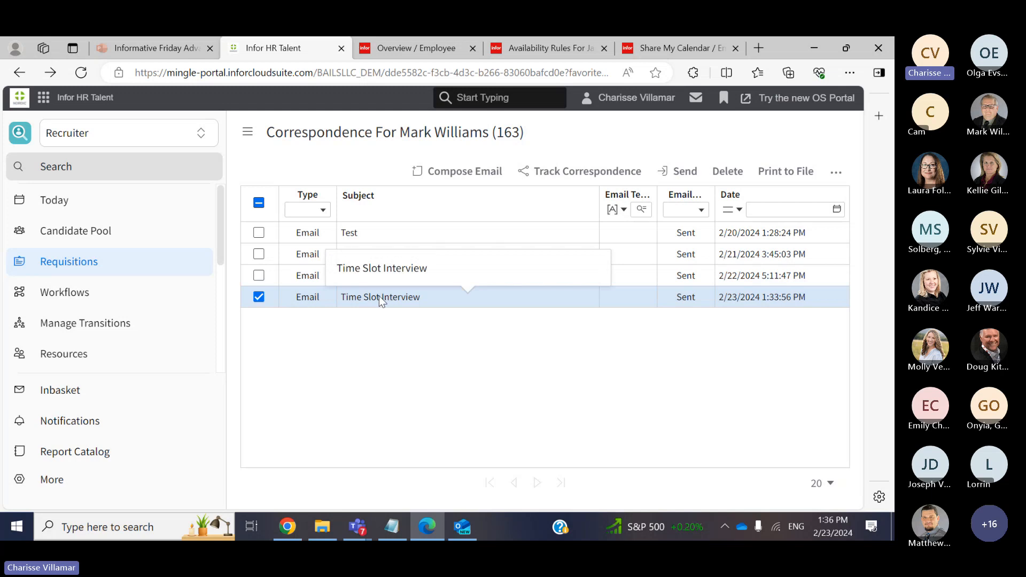
Sign in to Candidate Self-Service with the candidate's e-mail address and password
mouse_move(357, 526)
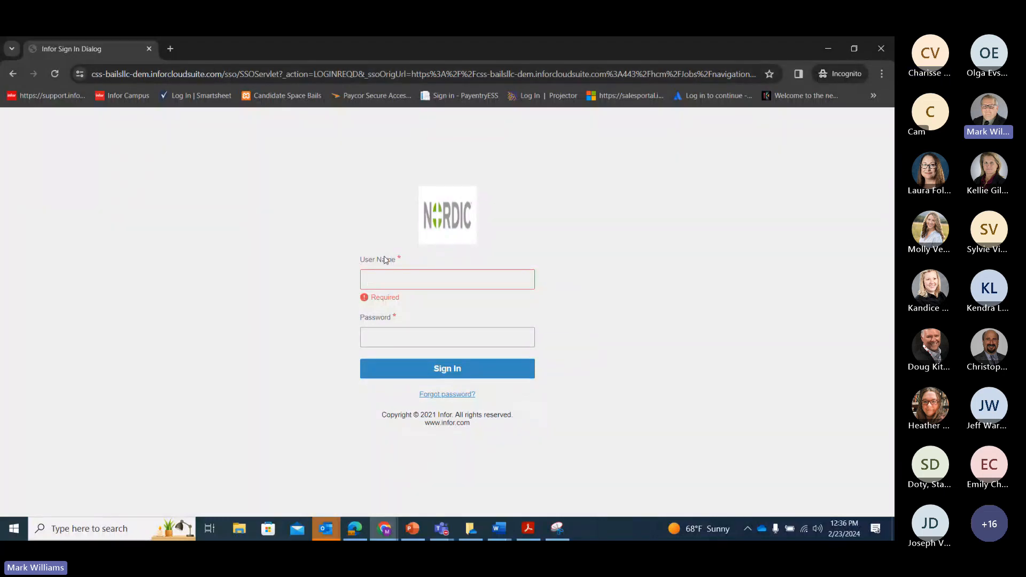
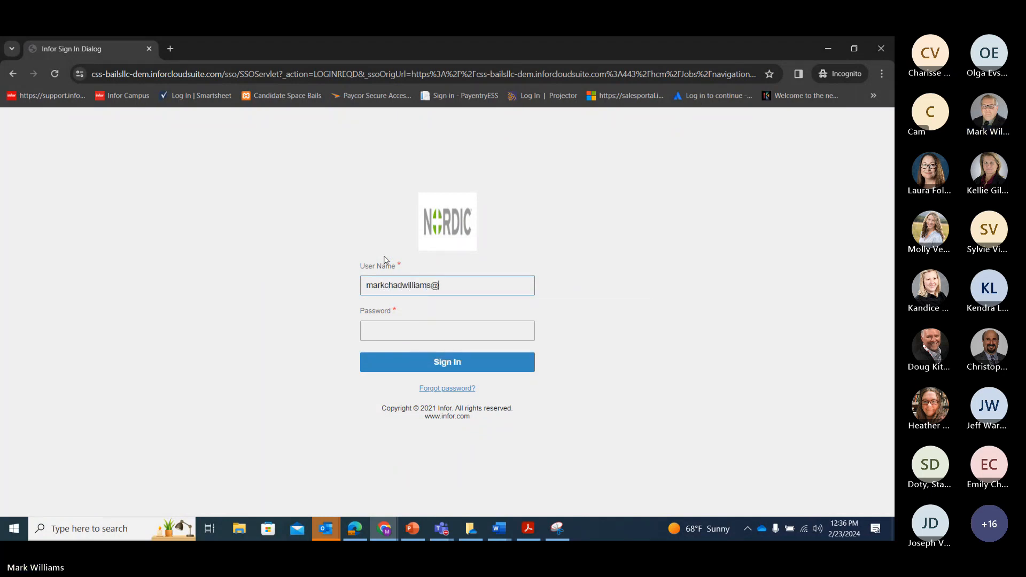
left_click(367, 331)
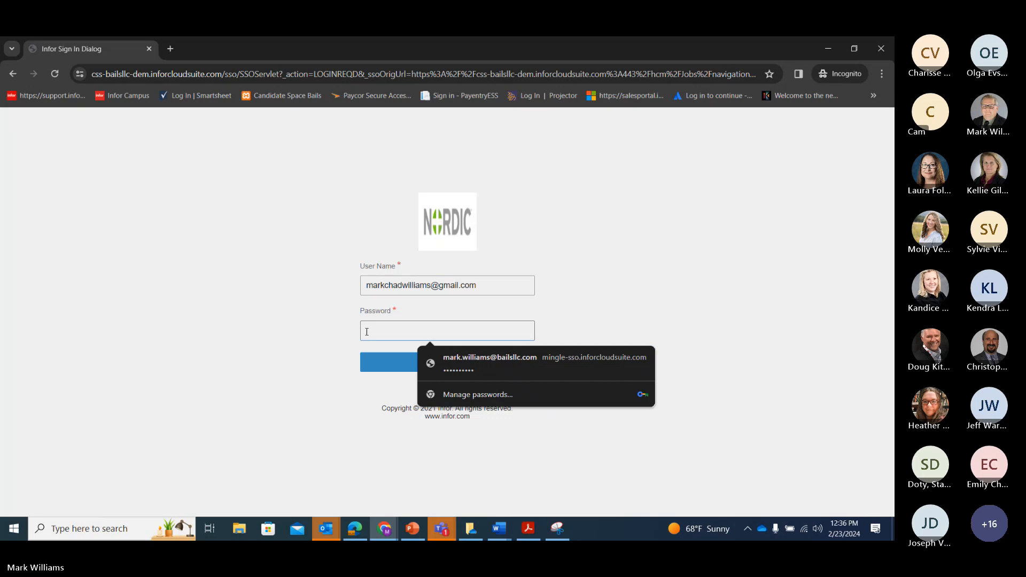
type("*****")
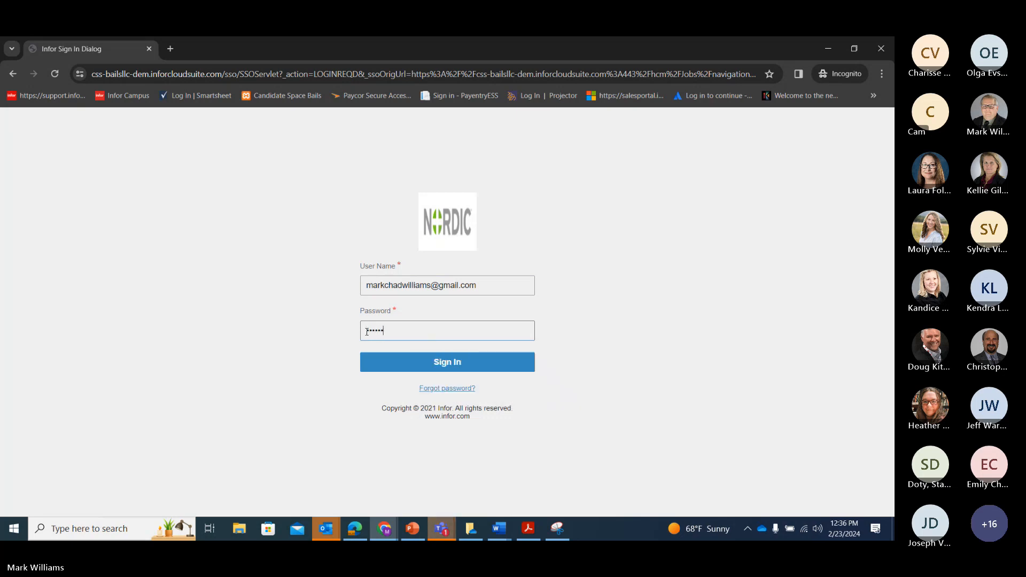
type("***")
left_click(390, 364)
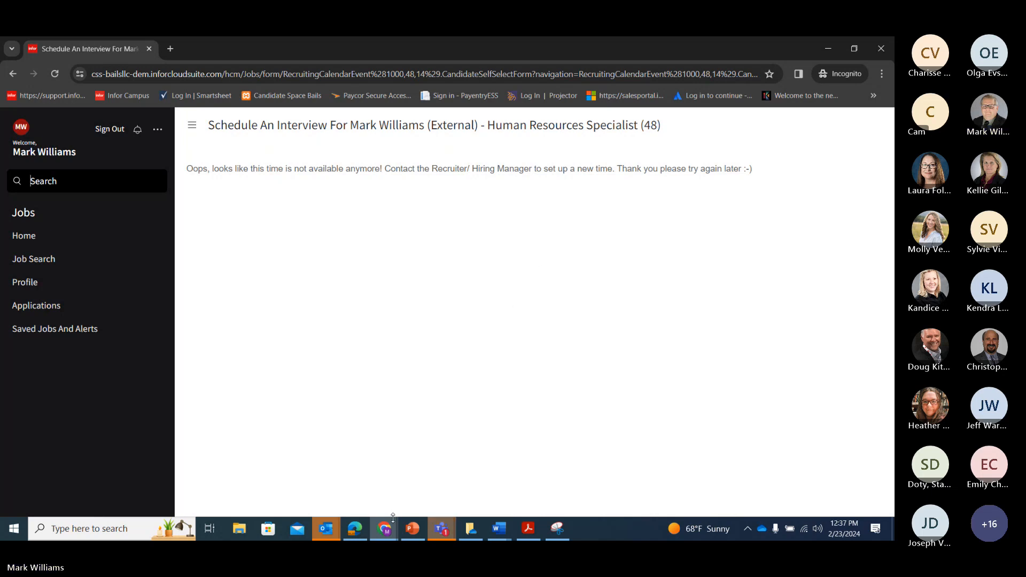
left_click(383, 530)
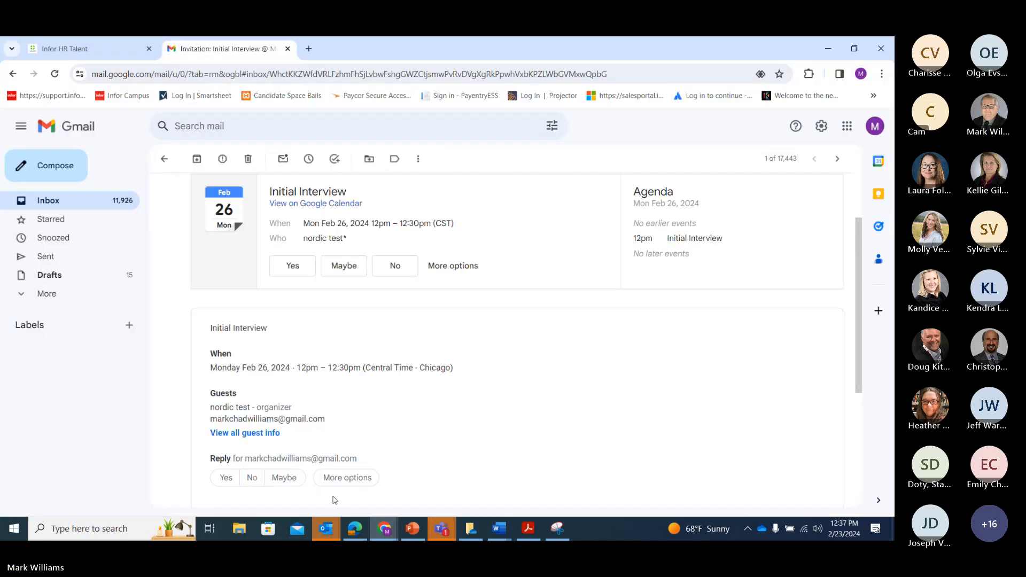
left_click(321, 473)
left_click_drag(364, 47, 0, 131)
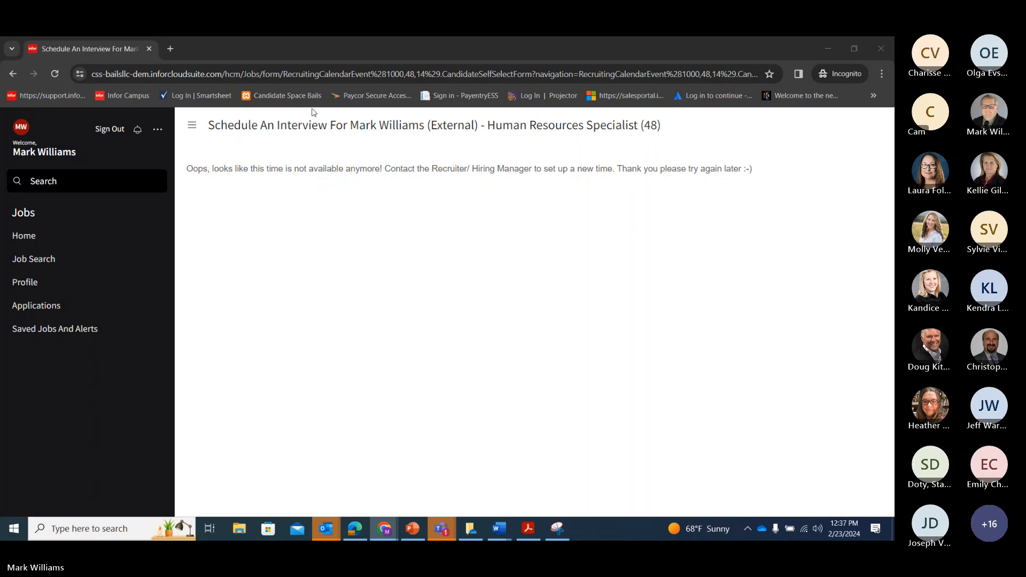
Load the new scheduling link and book Tuesday 27th February, 2:00PM–2:30PM
left_click(358, 73)
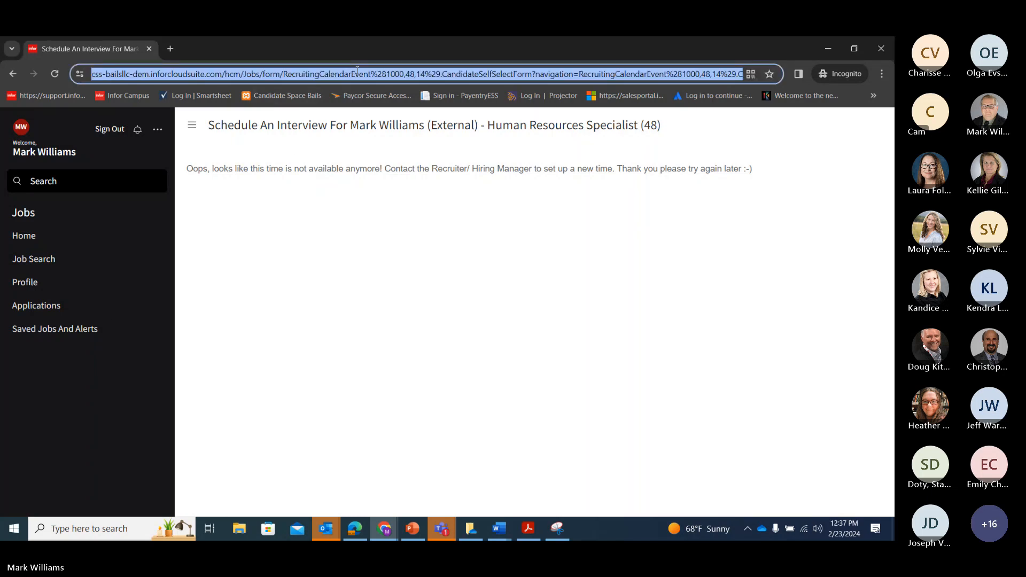
key("ctrl+v")
key("Return")
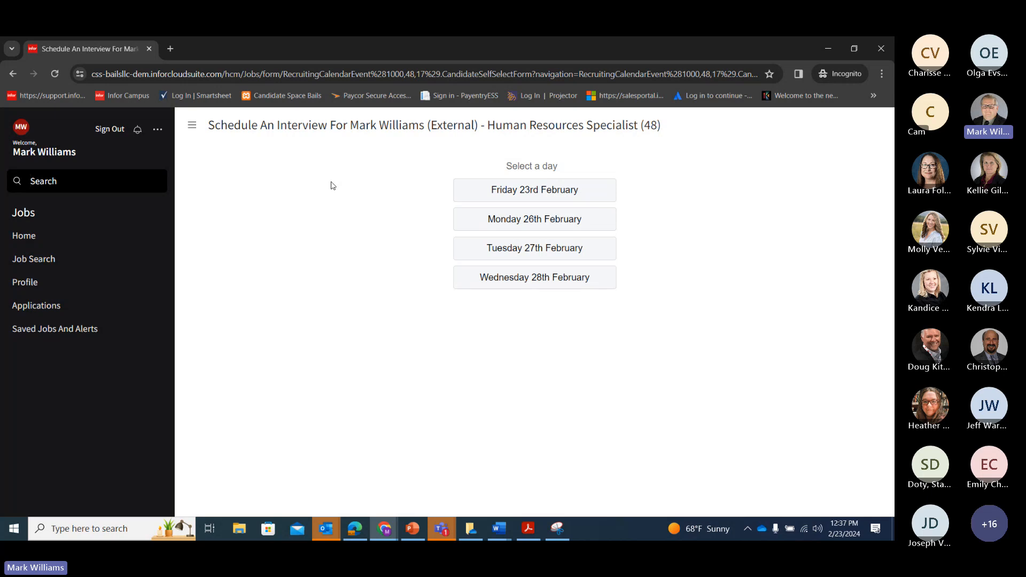
left_click(484, 247)
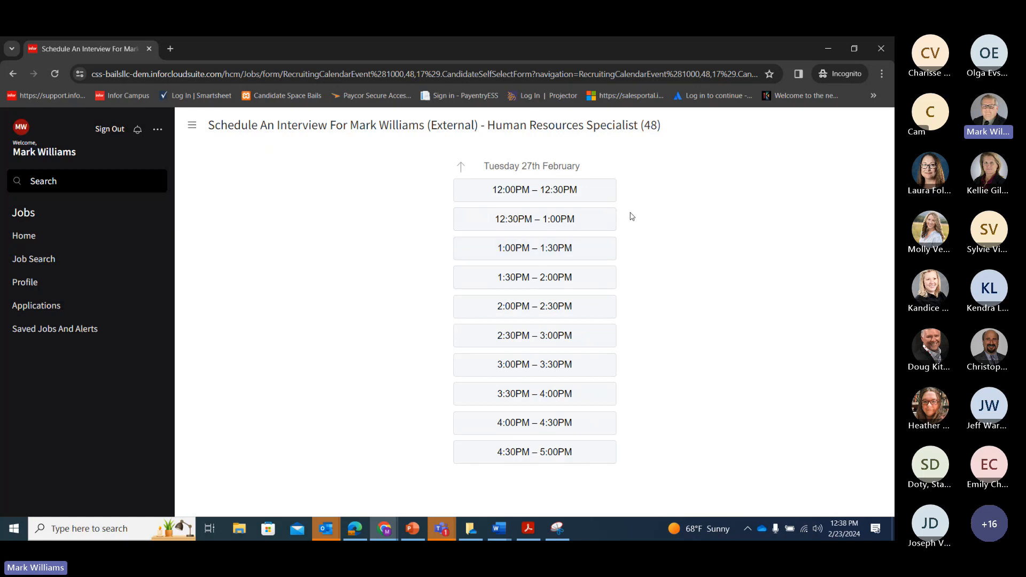
left_click(548, 304)
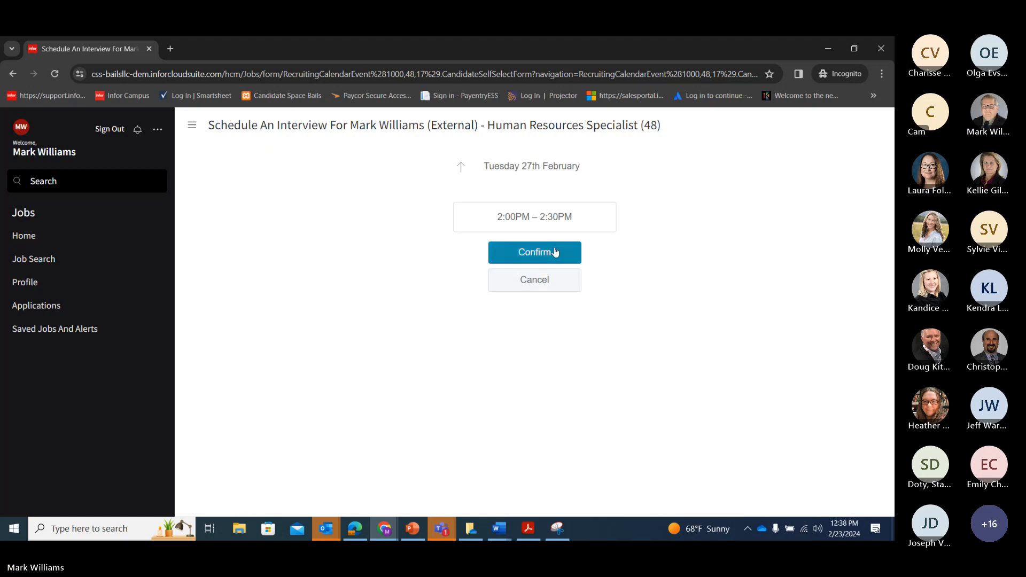
left_click(555, 252)
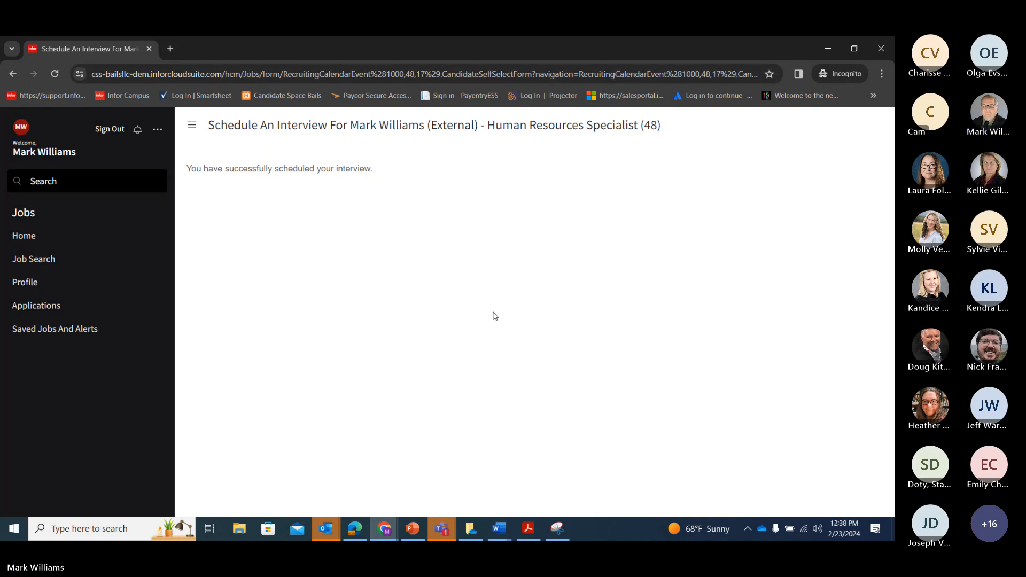
Bring the Teams meeting window forward and stop the screen share
left_click(441, 528)
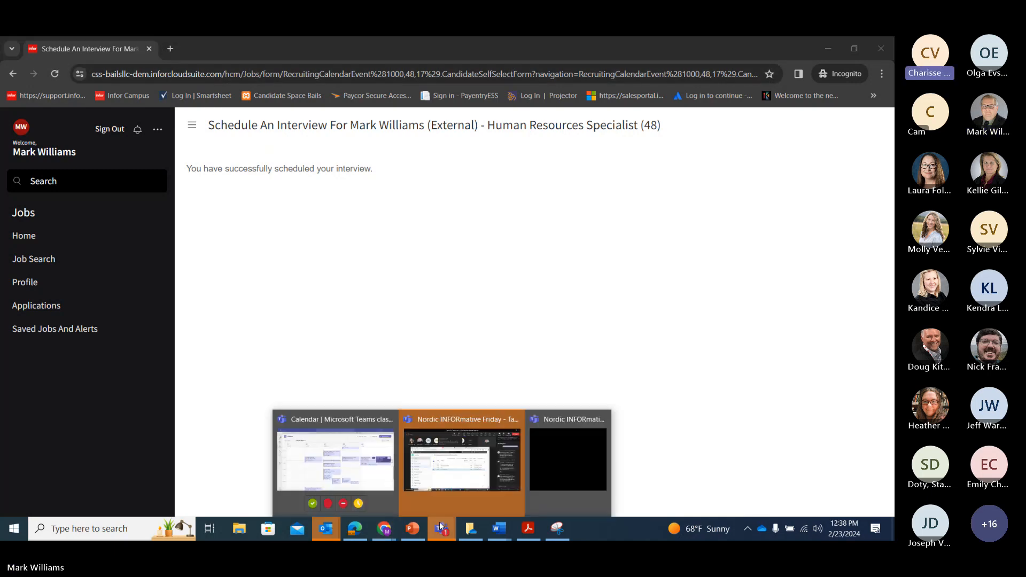
left_click(462, 466)
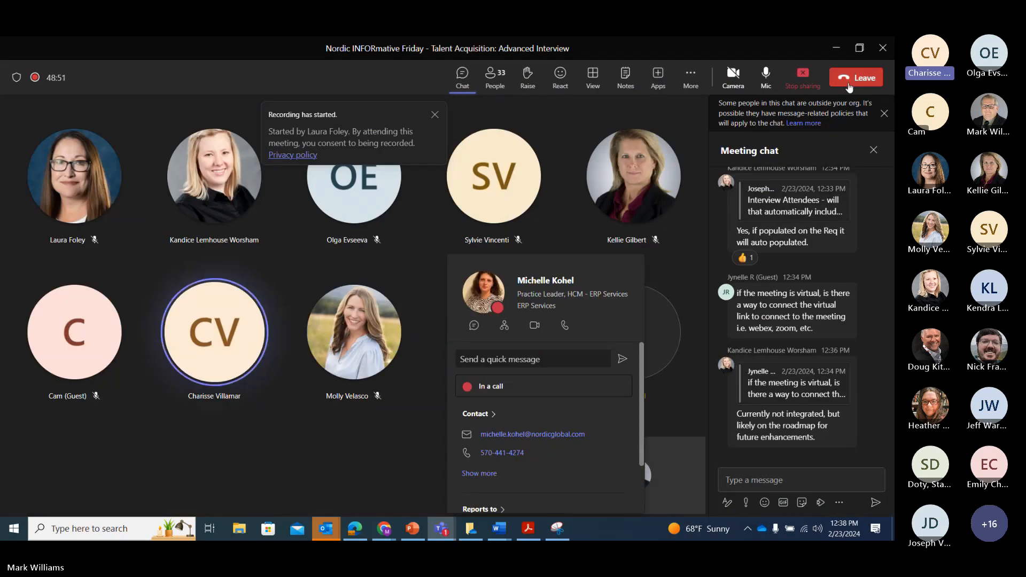
left_click(797, 89)
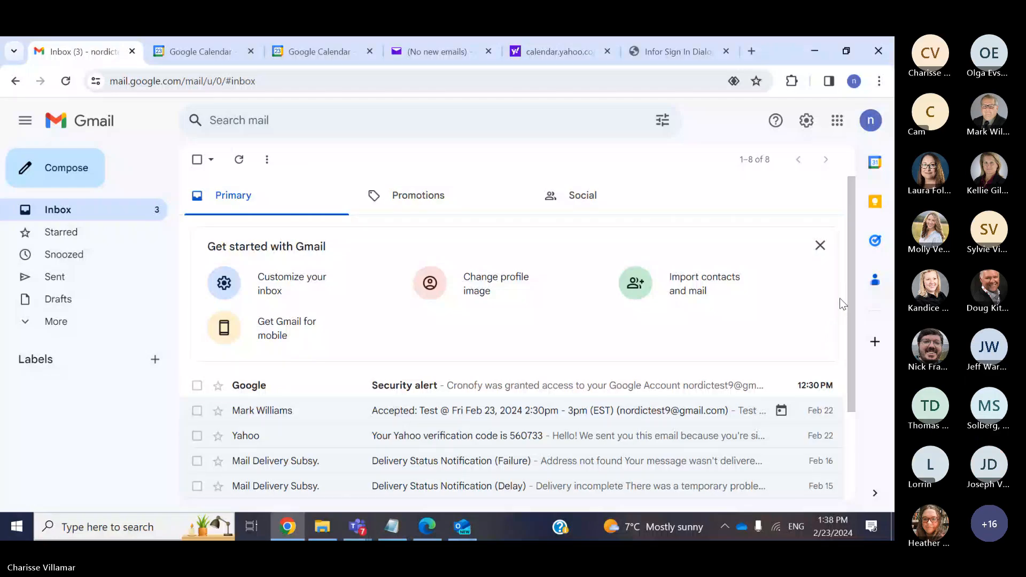
left_click_drag(851, 304, 851, 356)
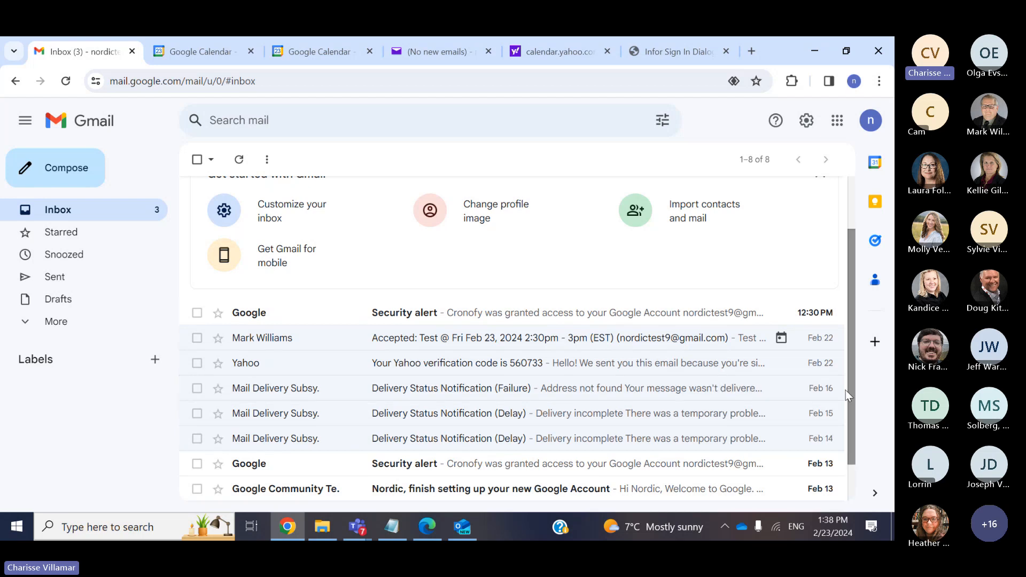
Read the Accepted: Test reply for Fri Feb 23, 2:30–3pm, then go to Google Calendar
scroll(850, 394, "down", 1)
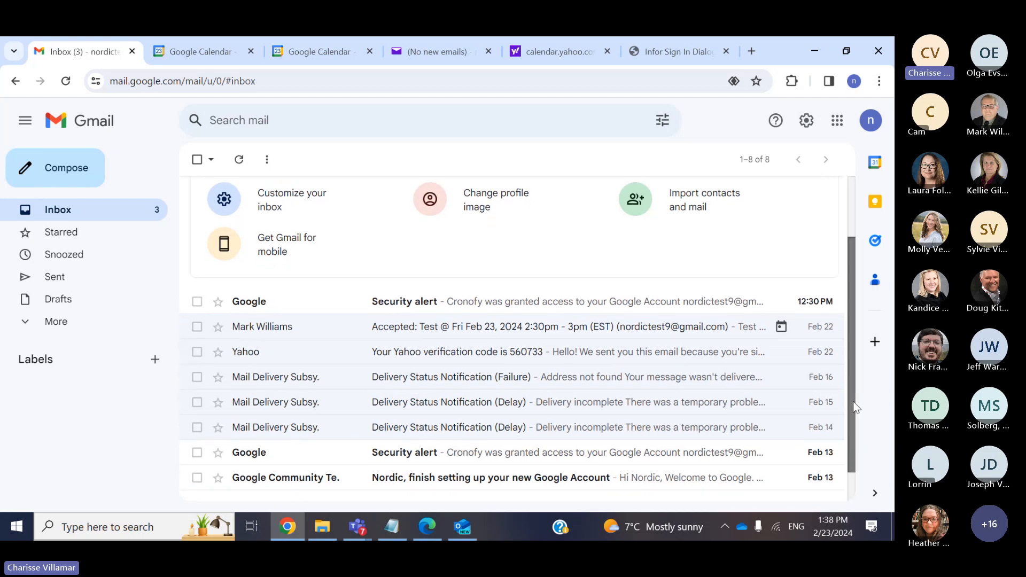
scroll(854, 399, "up", 1)
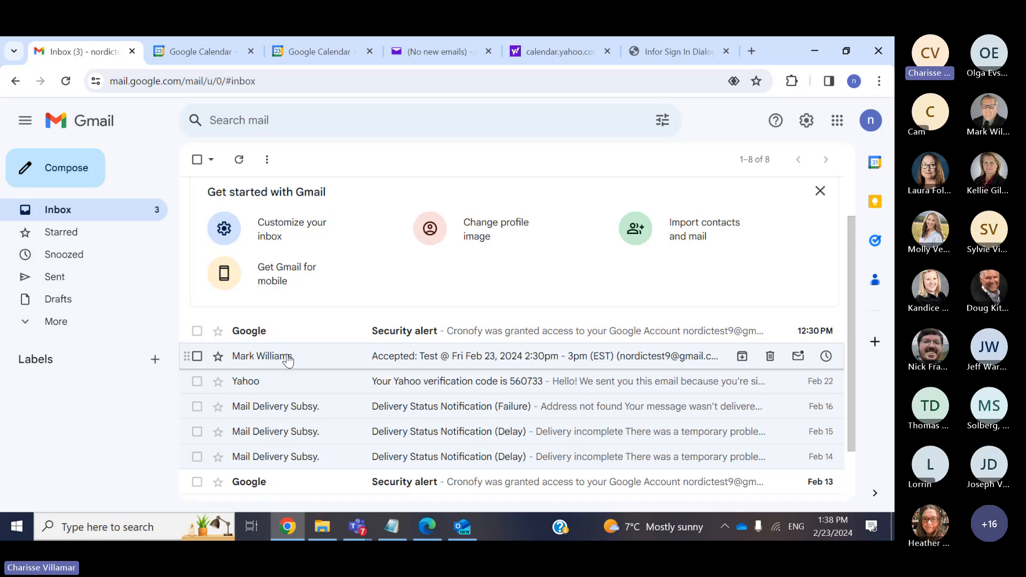
mouse_move(288, 359)
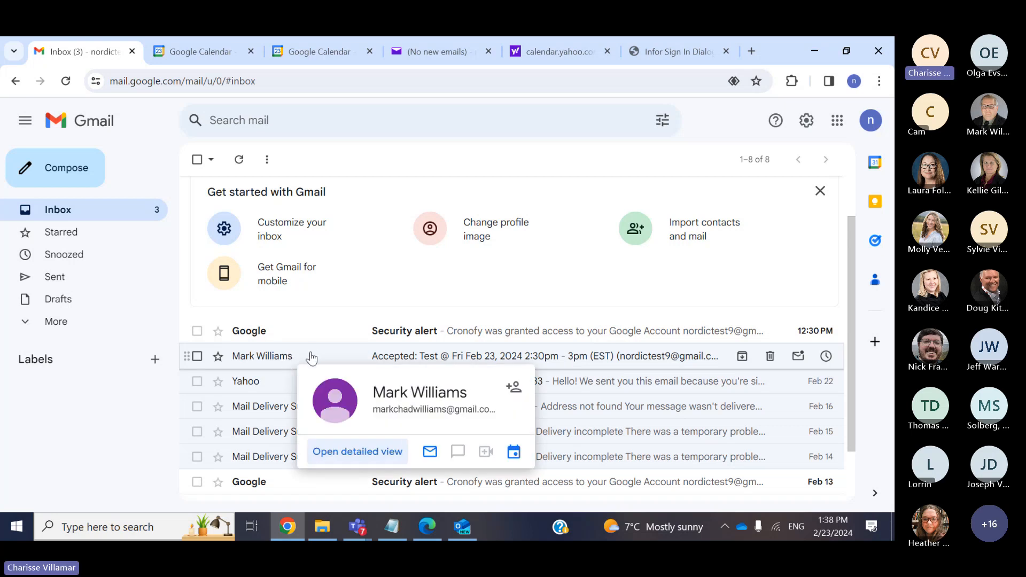
left_click(307, 359)
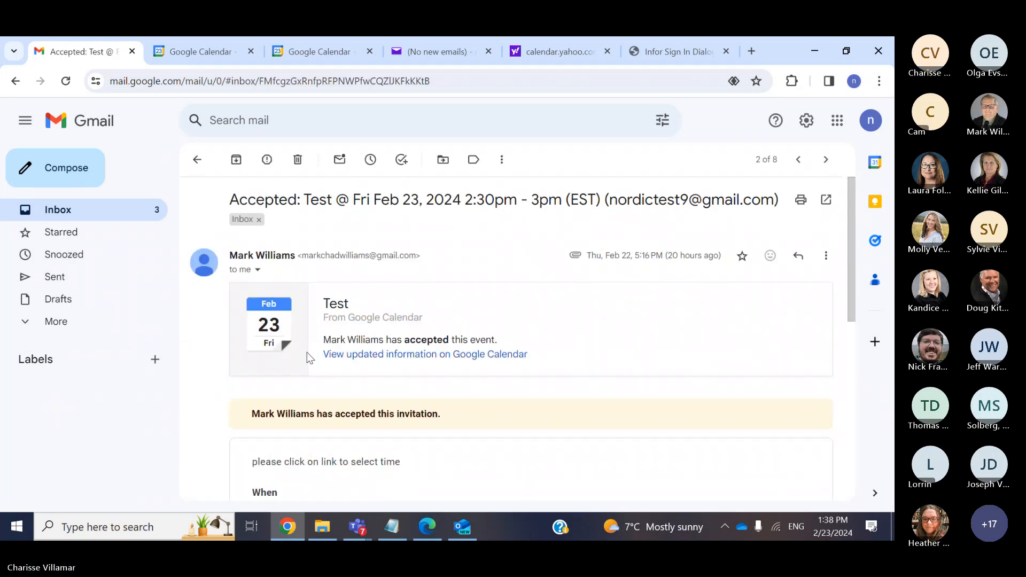
scroll(834, 288, "down", 2)
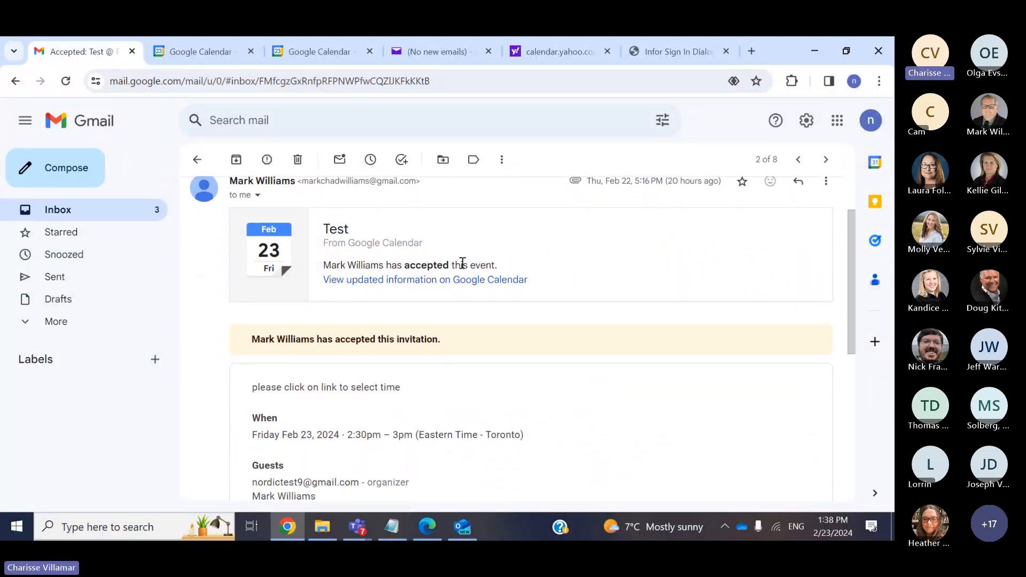
scroll(852, 284, "up", 2)
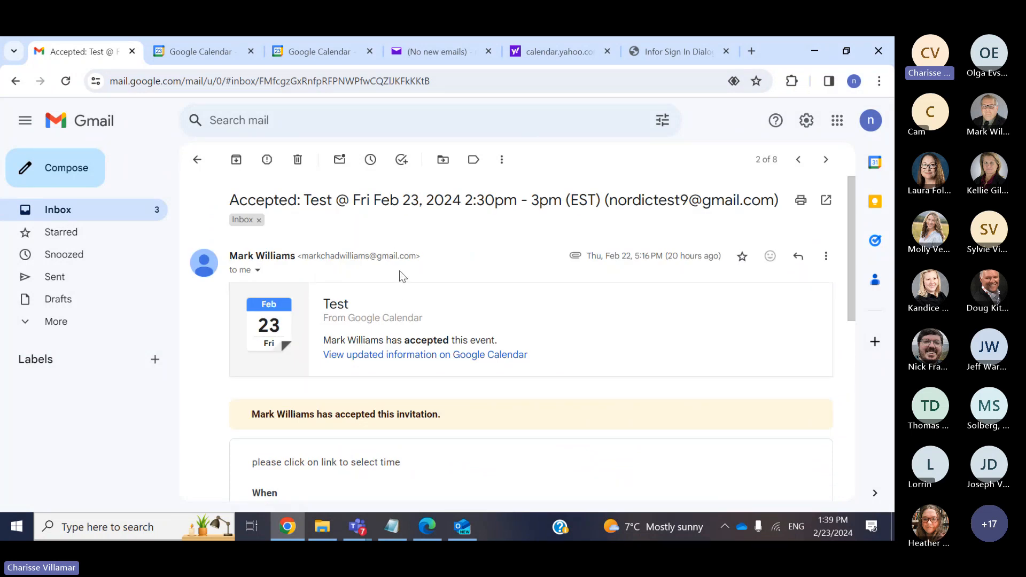
left_click_drag(353, 202, 571, 205)
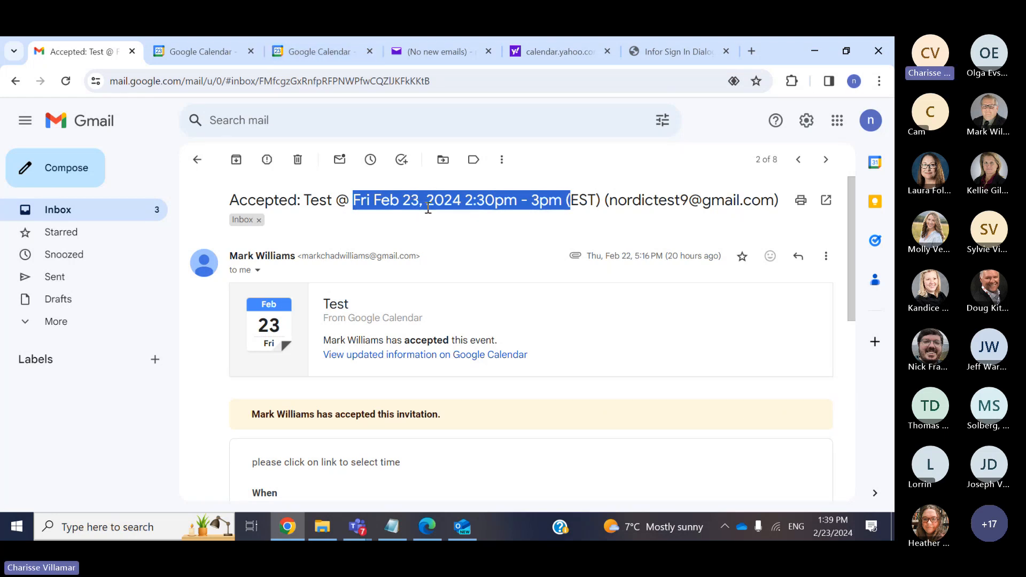
left_click(229, 47)
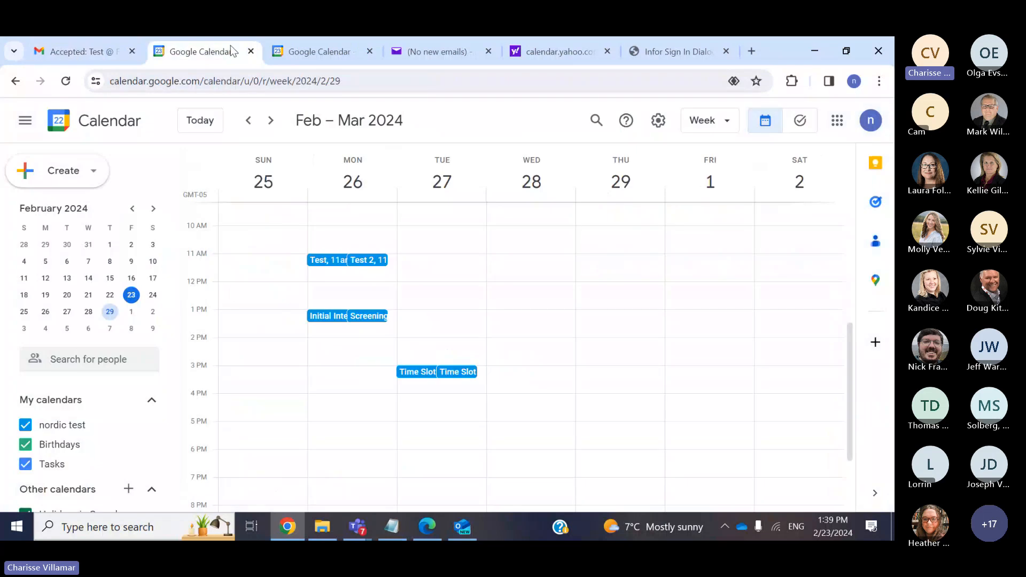
View the Feb 18–24 week with Friday's 2:30 Test events, then return to the Gmail inbox
left_click(249, 121)
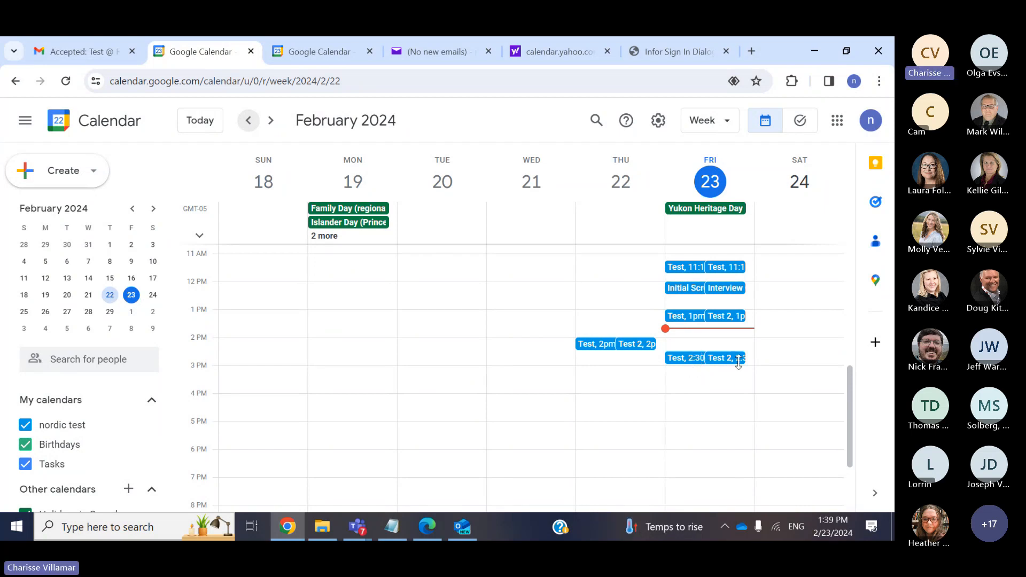
left_click(80, 51)
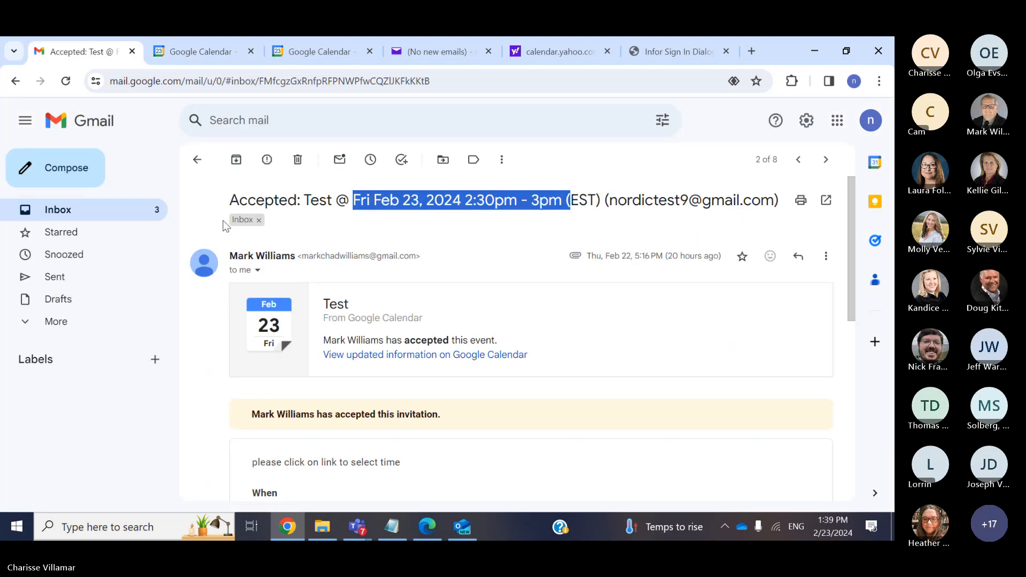
left_click(93, 212)
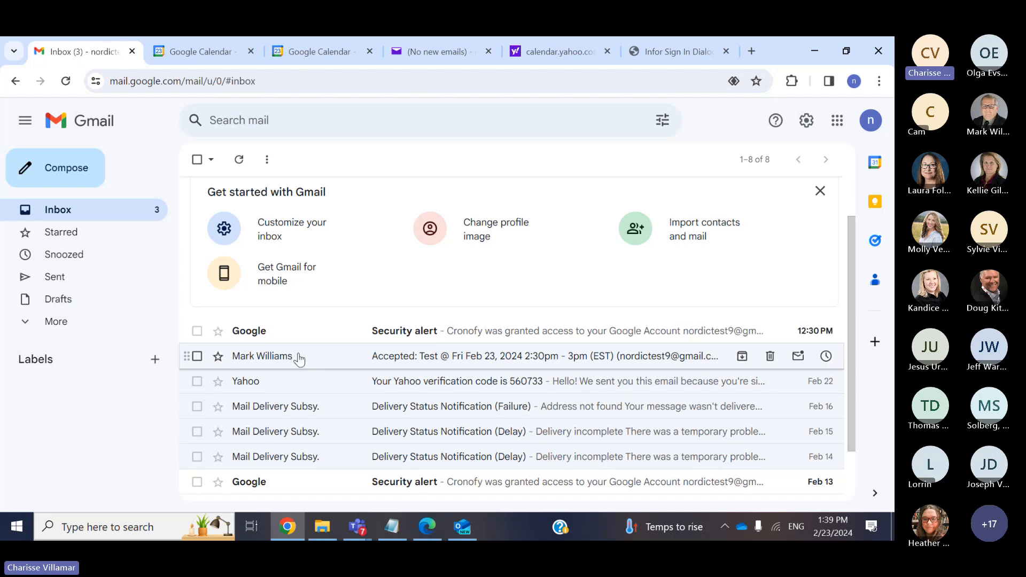
left_click(191, 45)
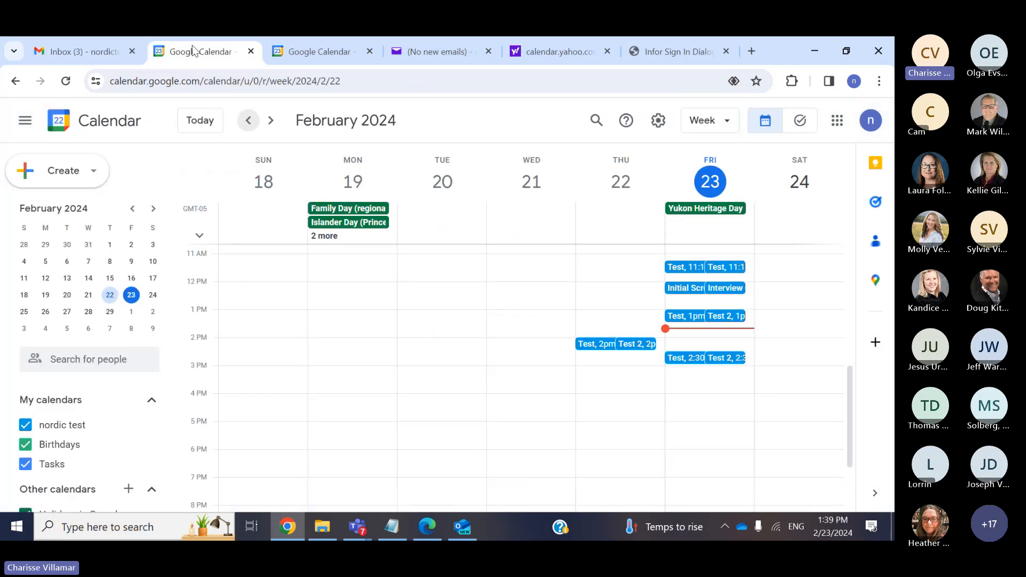
left_click(92, 51)
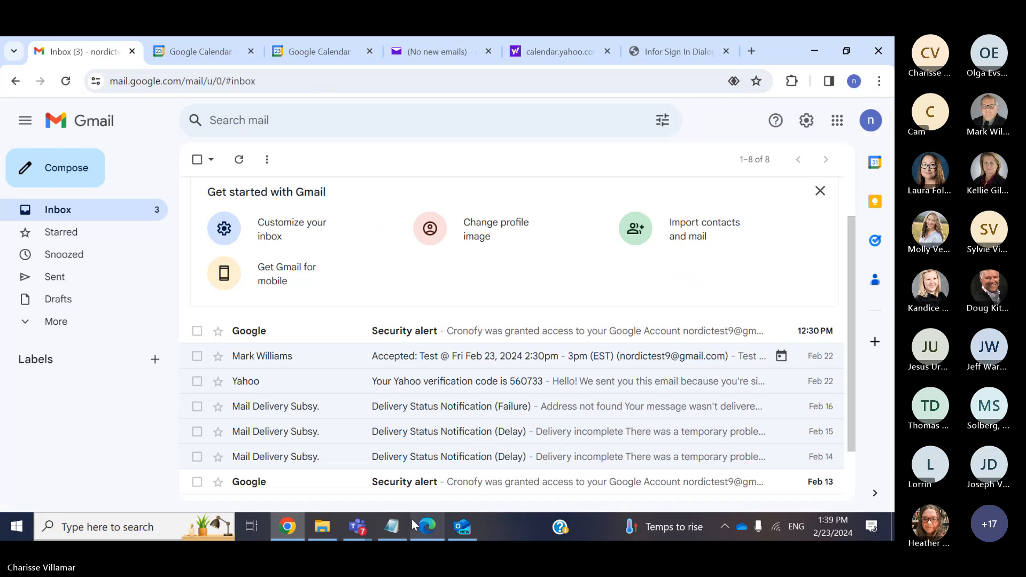
mouse_move(358, 526)
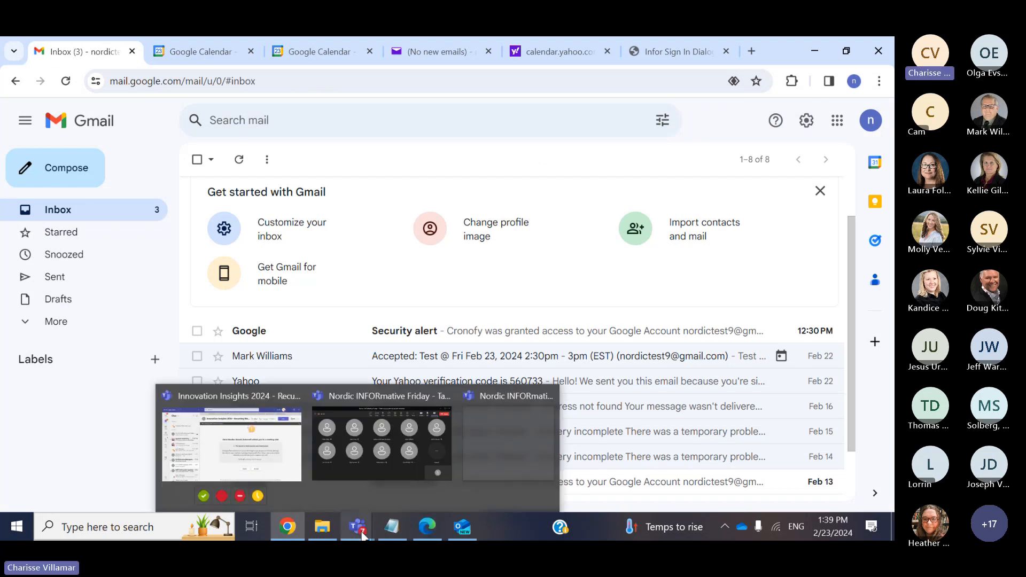
mouse_move(379, 488)
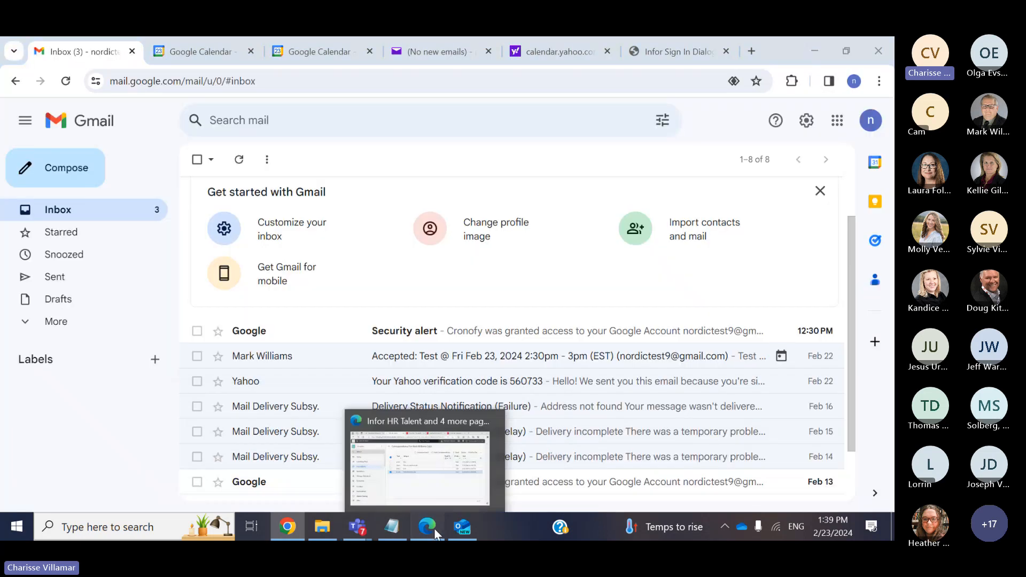
Show Infor HR Talent's Overview / Employee page in Edge, then bring the Teams meeting back
left_click(435, 530)
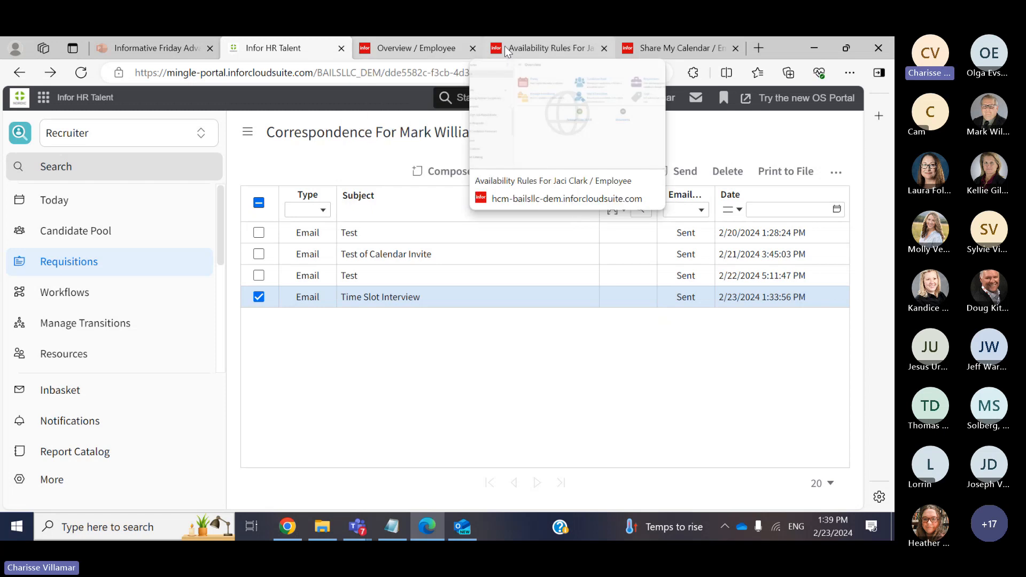
left_click(423, 53)
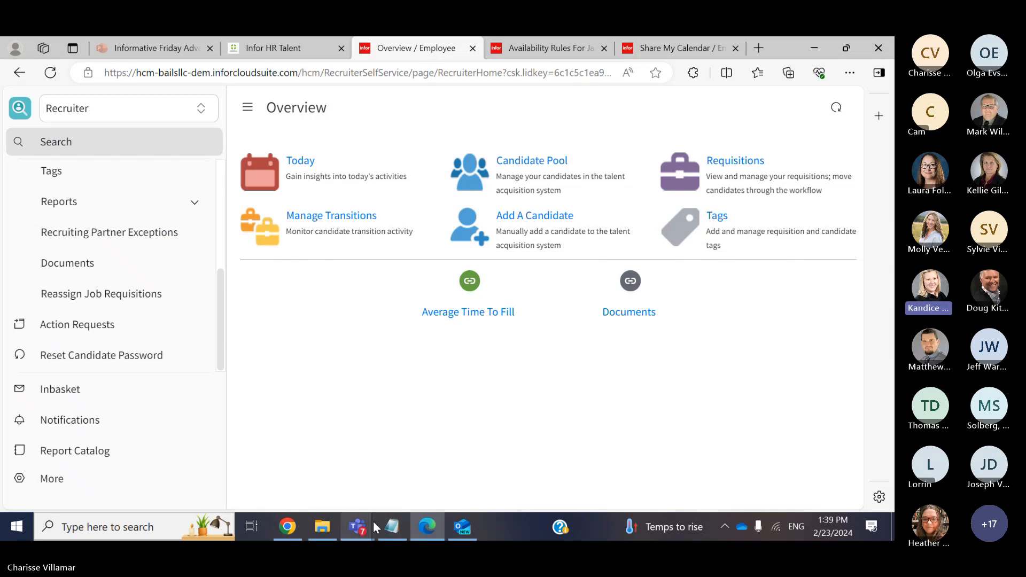
mouse_move(374, 527)
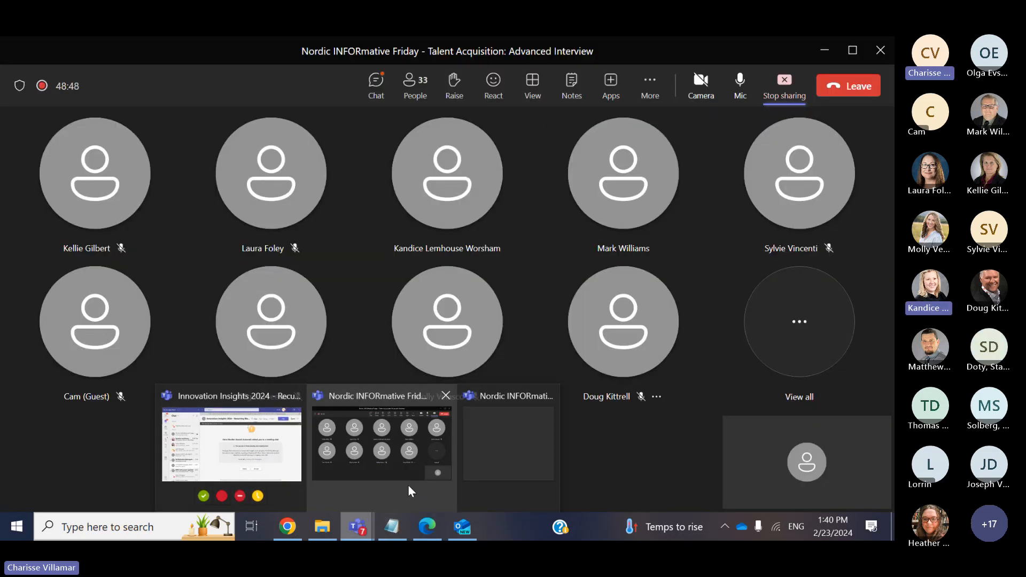
left_click(409, 485)
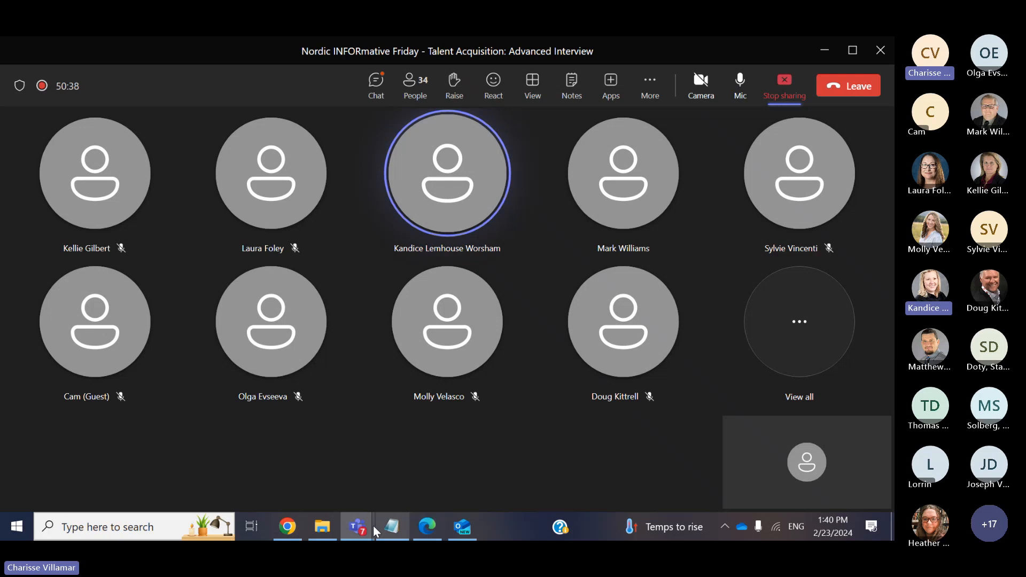
Briefly bring back the Infor overview page, then end screen sharing in the Teams meeting
mouse_move(284, 534)
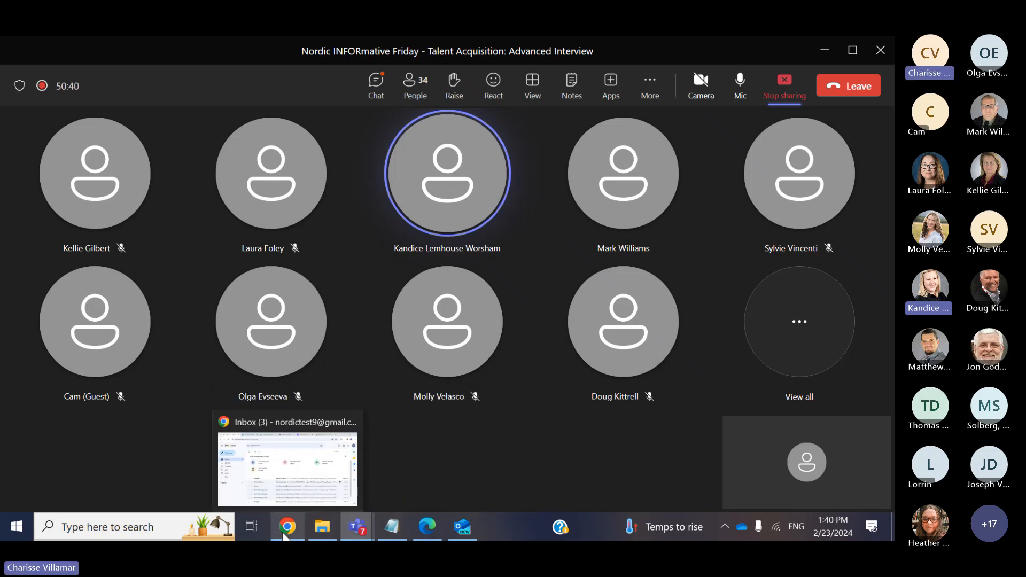
left_click(434, 527)
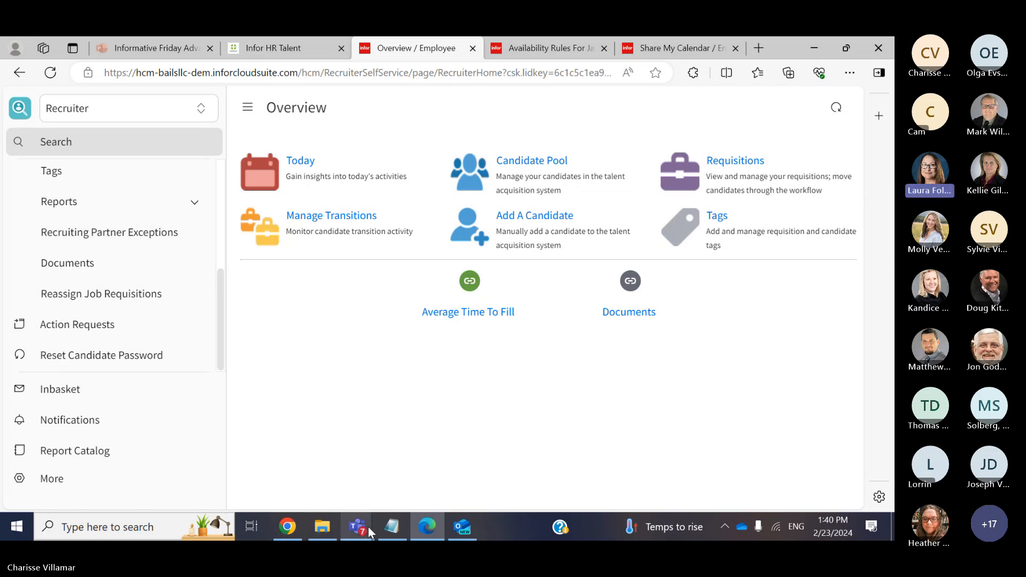
mouse_move(357, 526)
left_click(431, 444)
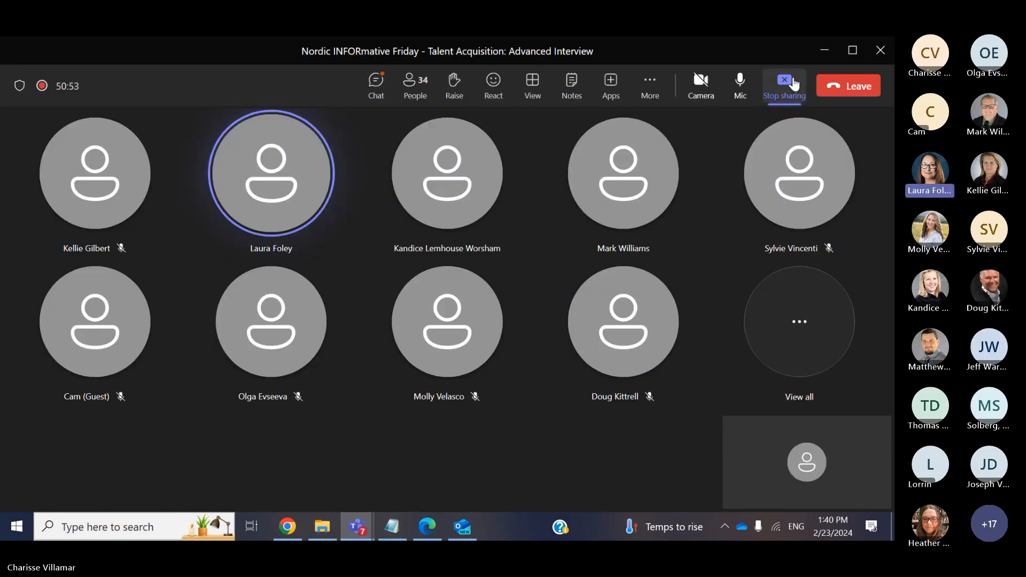
left_click(794, 85)
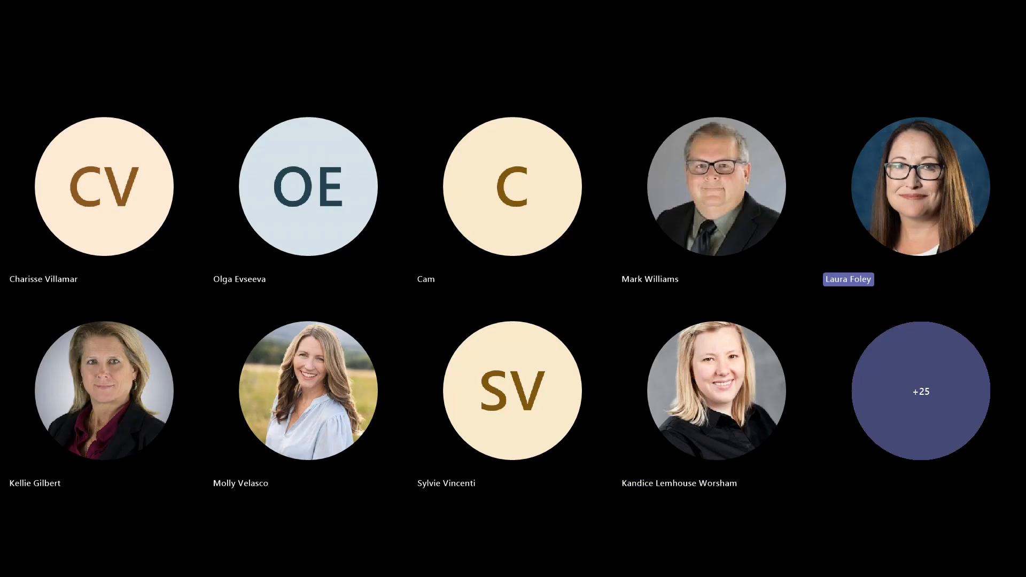